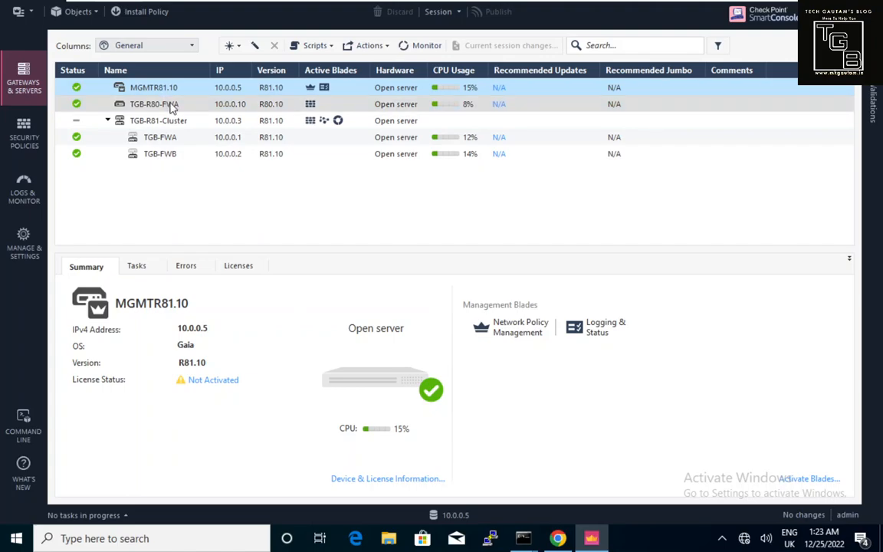
Create a new gateway object in Wizard Mode and name it TGB-R80-FWB.
left_click(171, 108)
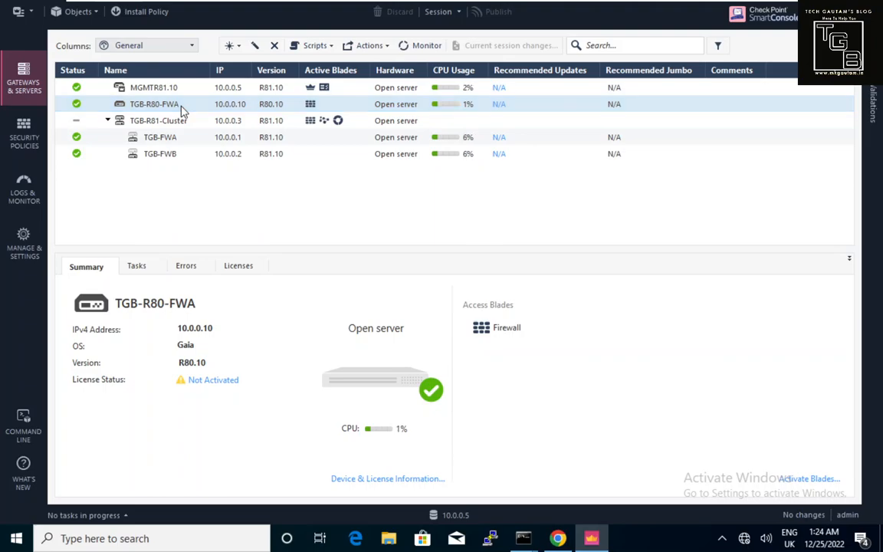
left_click(238, 49)
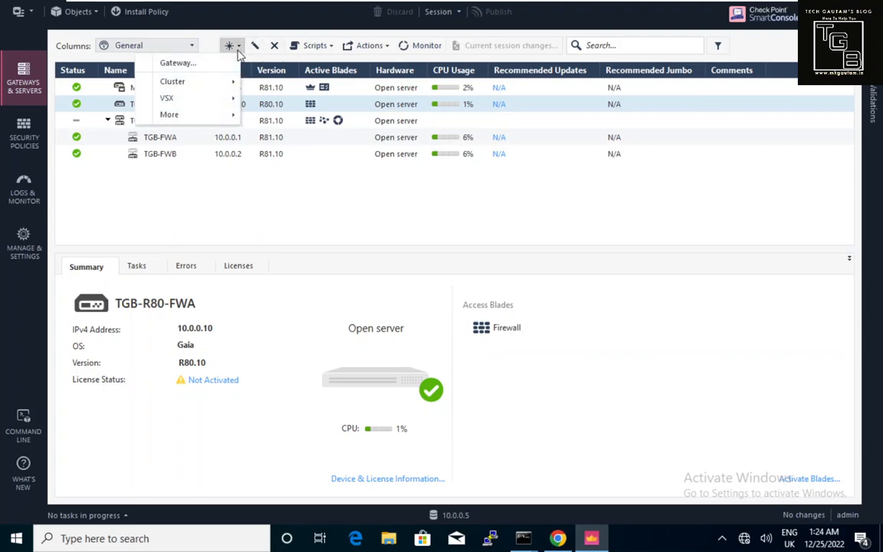
left_click(225, 66)
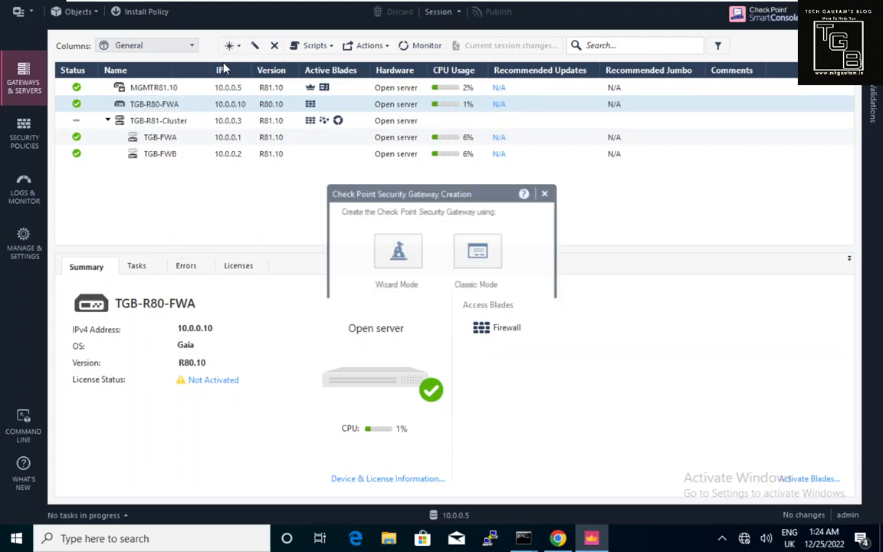
left_click(387, 244)
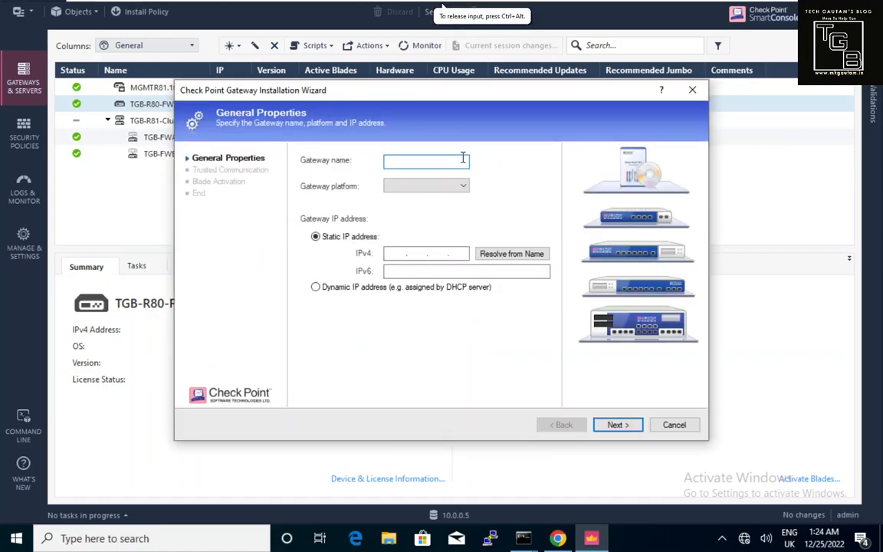
type("TGB-R80")
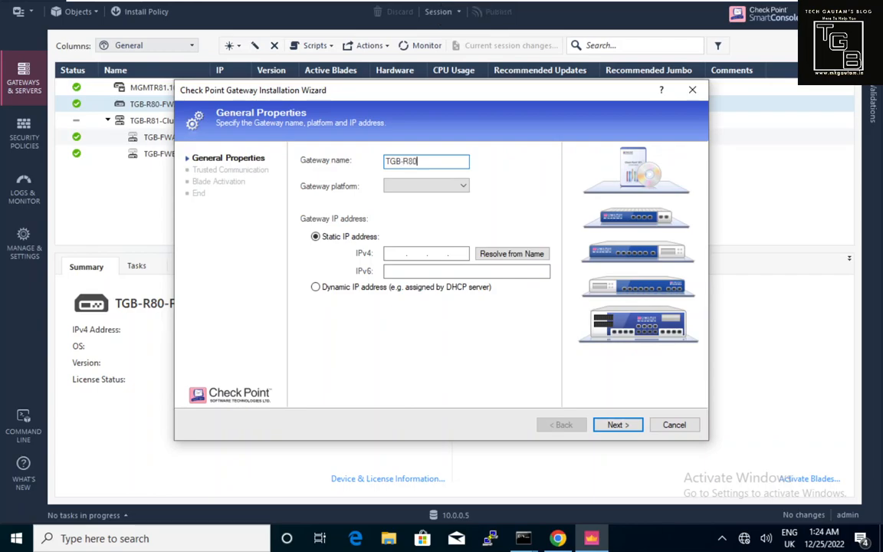
type("-FWB")
Set the gateway platform to Open server and the static IPv4 address to 10.0.0.20.
left_click(464, 188)
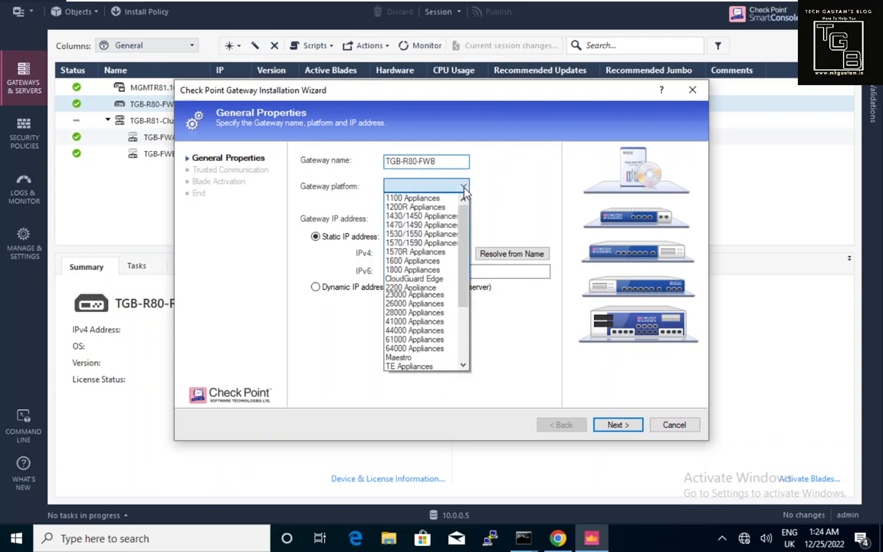
scroll(438, 370, "down", 2)
scroll(438, 371, "down", 2)
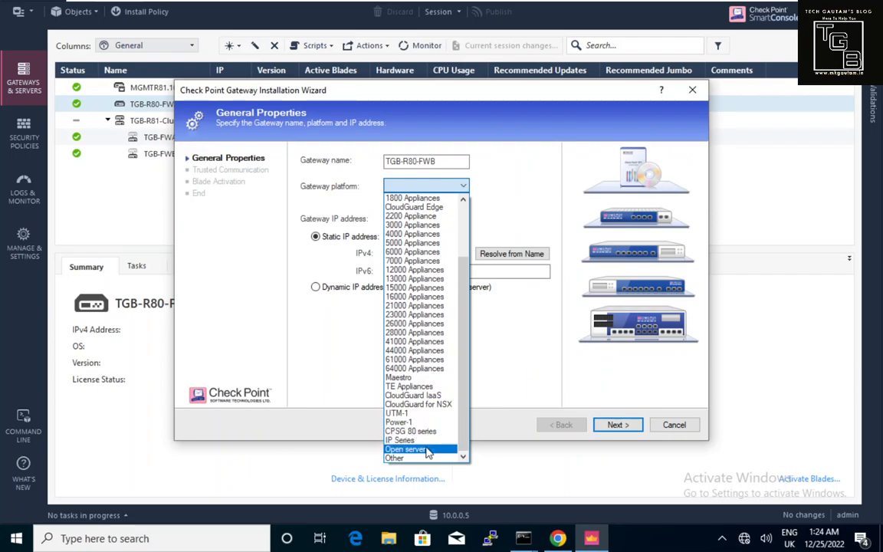
left_click(427, 450)
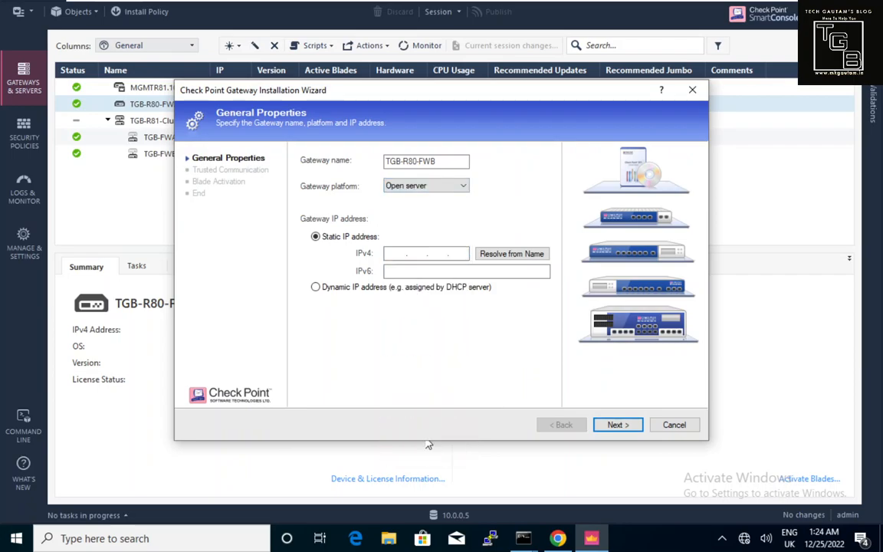
left_click(395, 255)
type("10.0.0.20")
Switch to the TGB-R80-FWB virtual machine console and log in as admin with the account password.
mouse_move(689, 2)
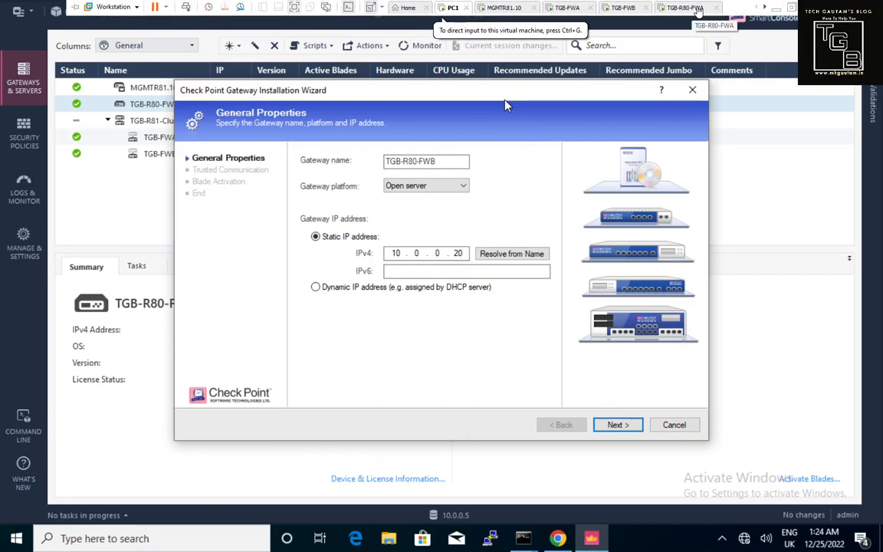
left_click(764, 7)
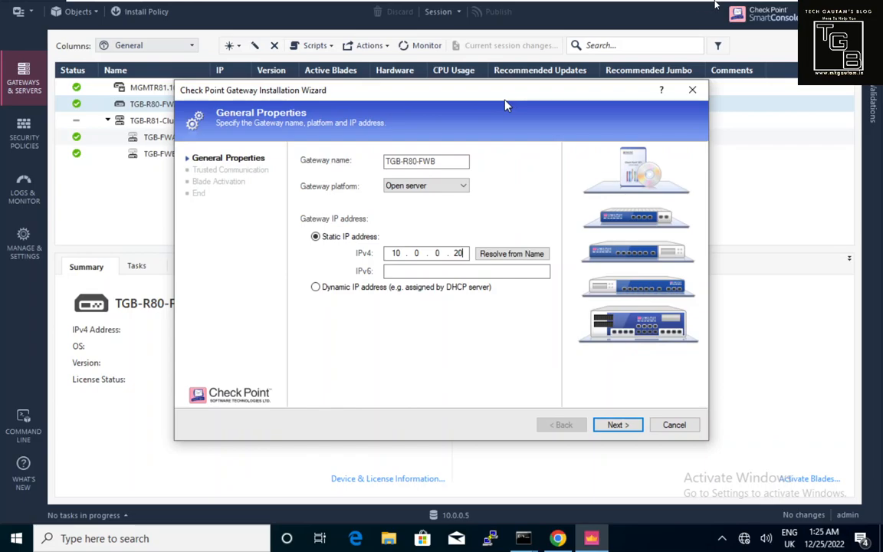
left_click(711, 9)
left_click(424, 207)
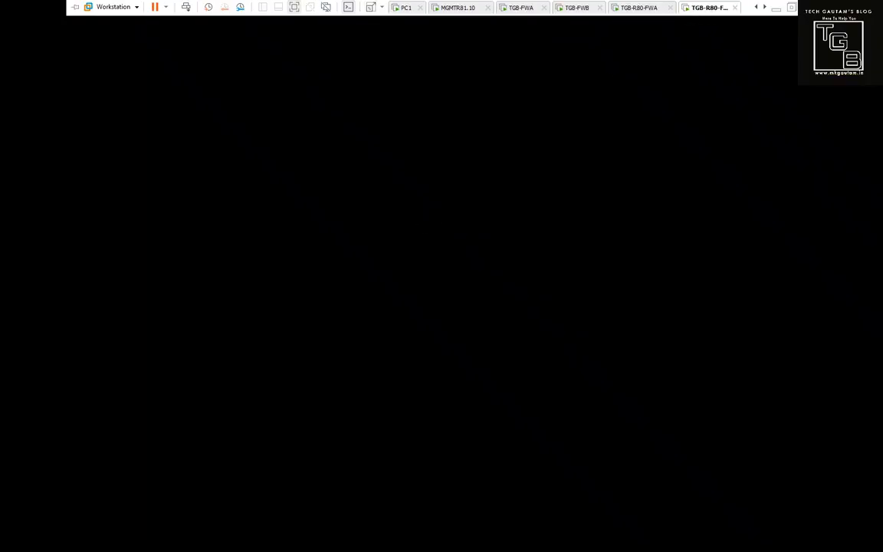
key("Return")
key("Return")
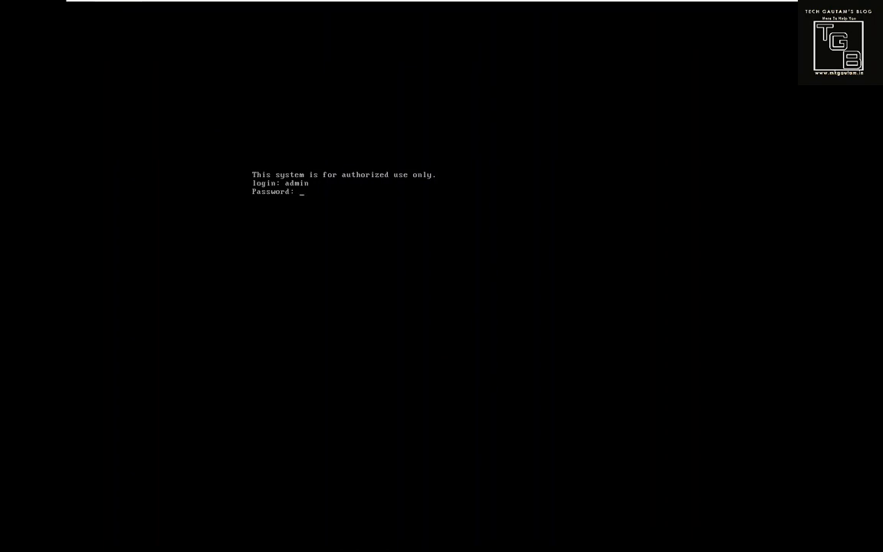
key("Return")
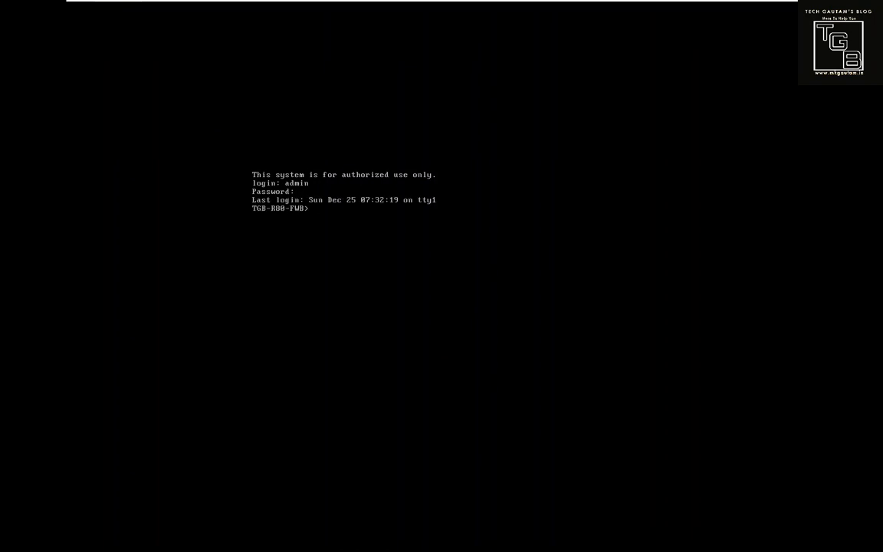
List the firewall's interfaces and show the details of eth0 to check its IPv4 address.
type("show interfaces")
key("Return")
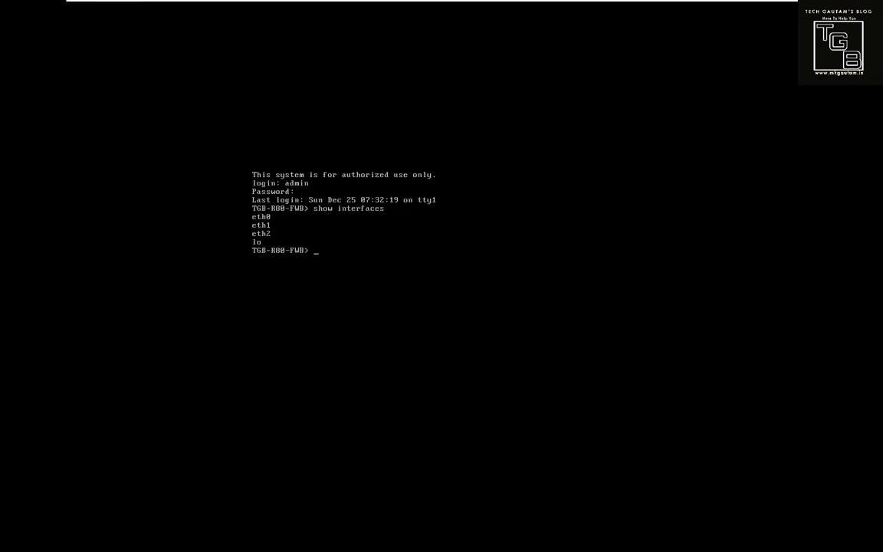
type("show tinterface eth0")
key("Return")
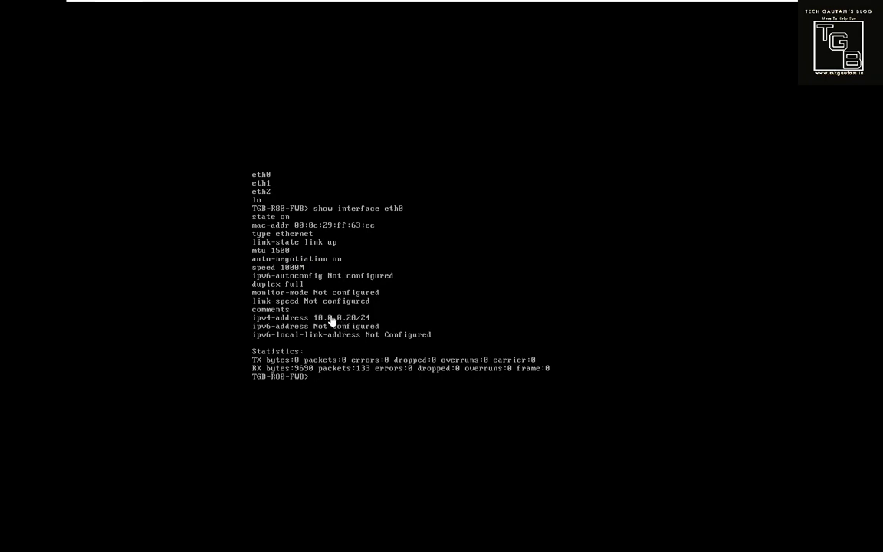
Return to the PC1 machine, accept the general properties and initiate trusted communication using the one-time password.
mouse_move(597, 3)
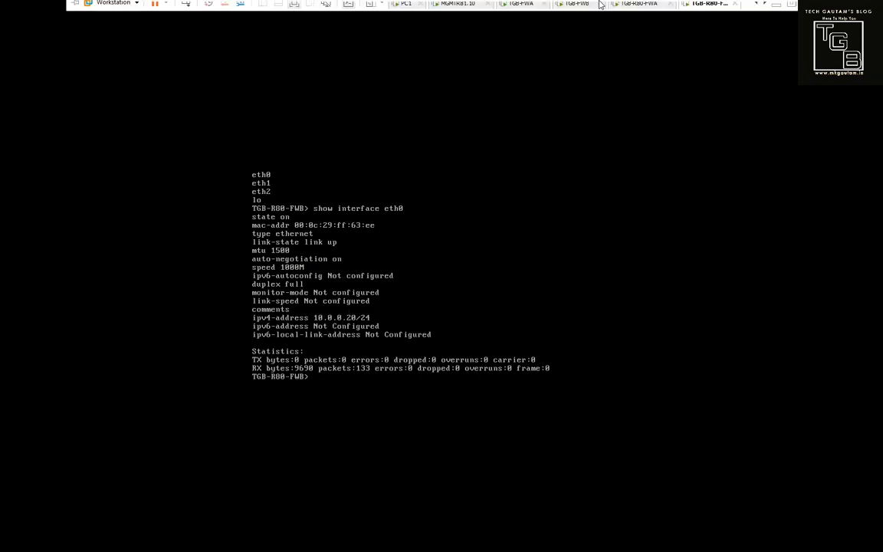
left_click(404, 8)
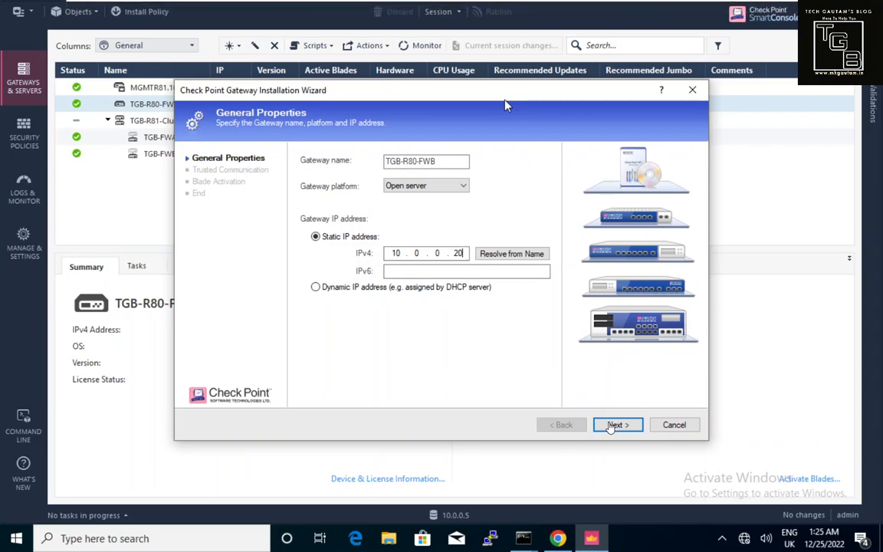
left_click(611, 425)
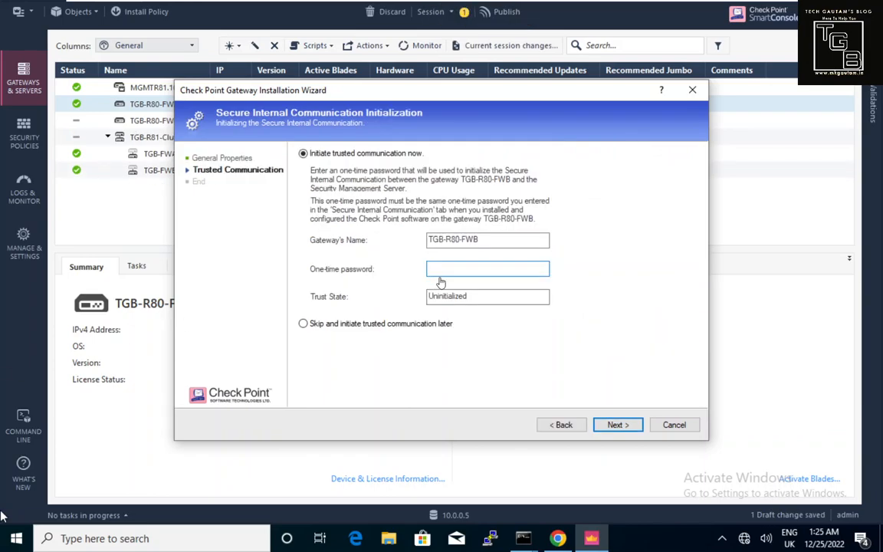
left_click(452, 269)
type("********")
left_click(613, 426)
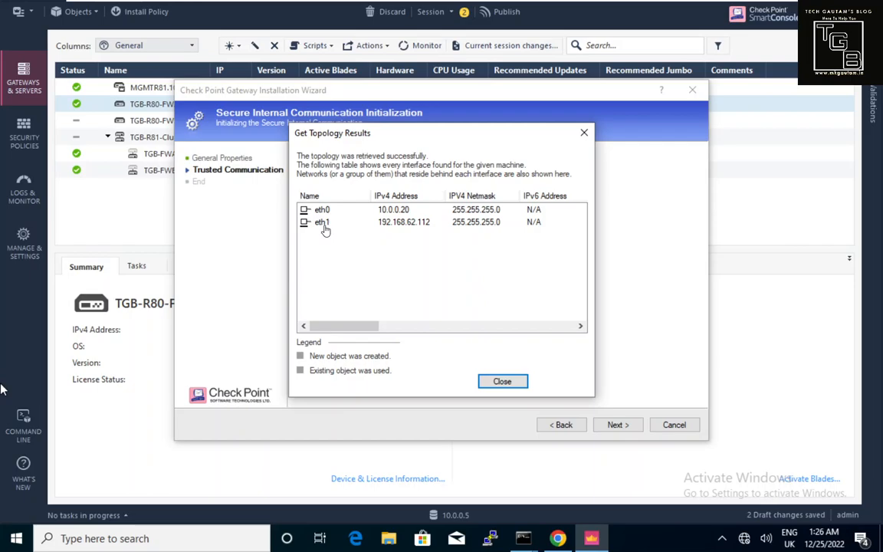
Dismiss the topology results and finish the gateway wizard with editing of the gateway properties enabled.
left_click(494, 381)
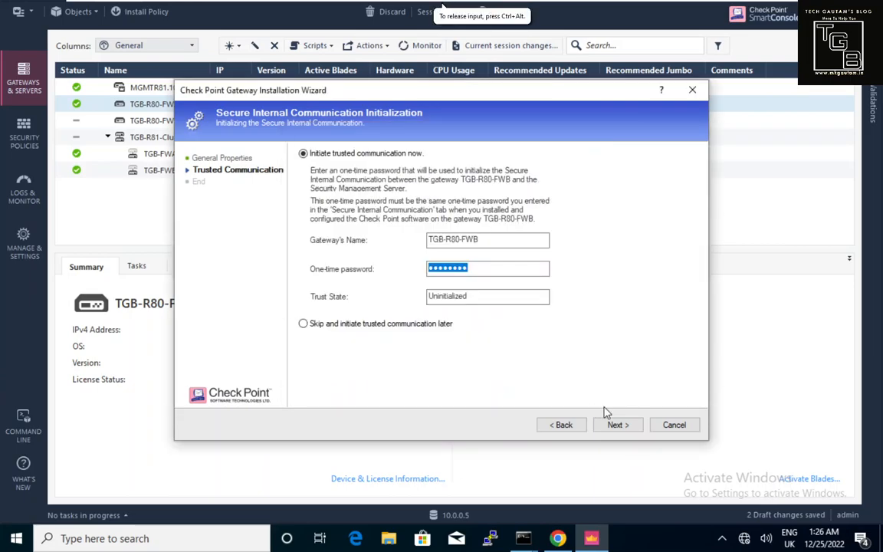
left_click(622, 428)
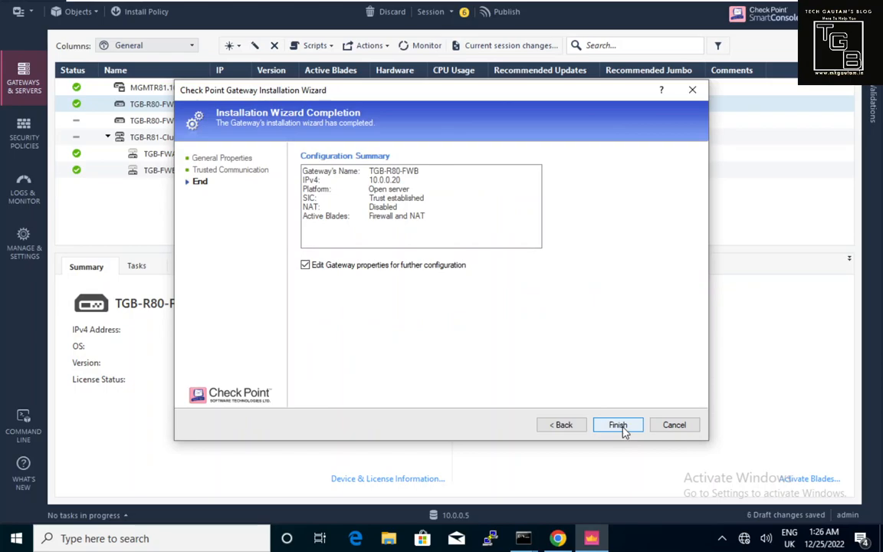
left_click(620, 426)
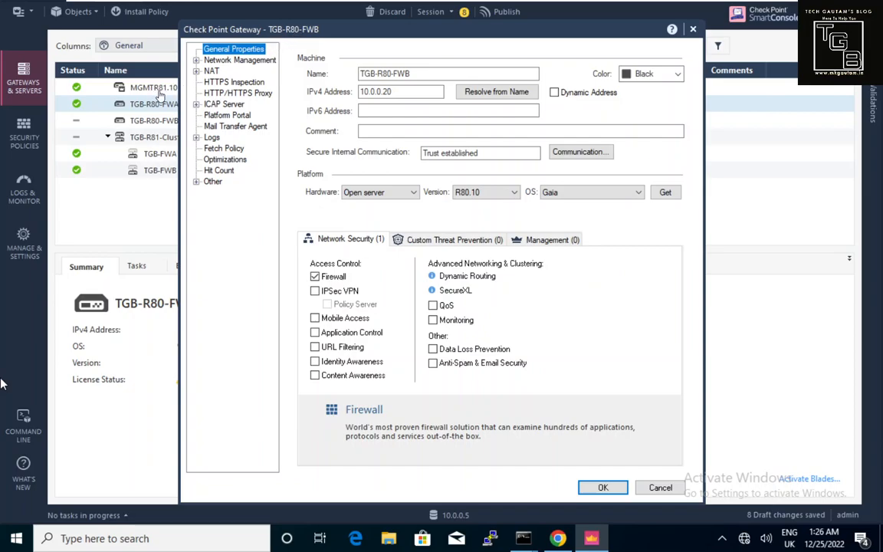
In the gateway's network management, override eth0's topology to This Network (Internal), defined by the interface IP and net mask.
left_click(240, 63)
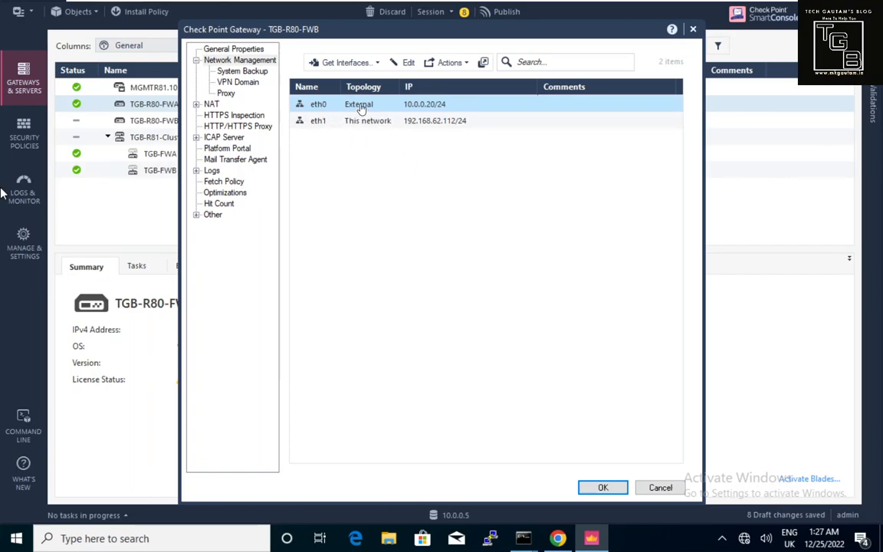
left_click(360, 62)
left_click(401, 63)
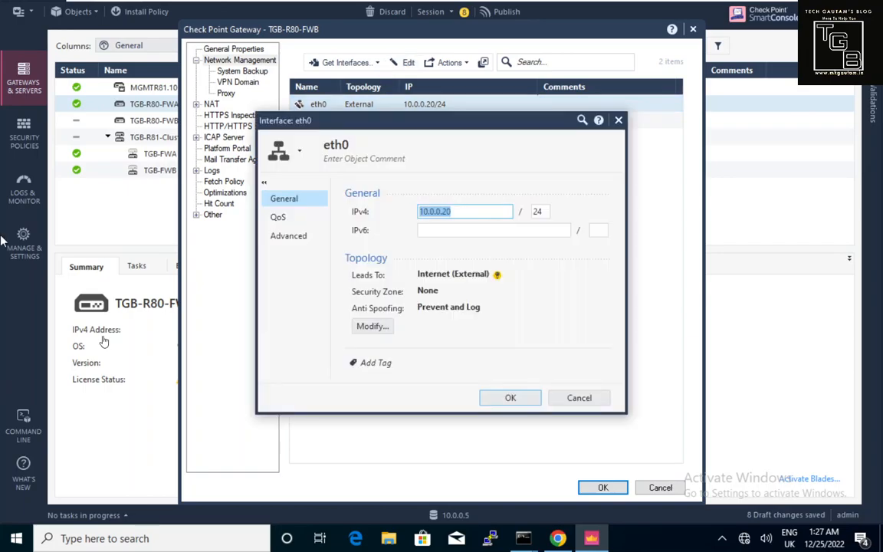
left_click(369, 326)
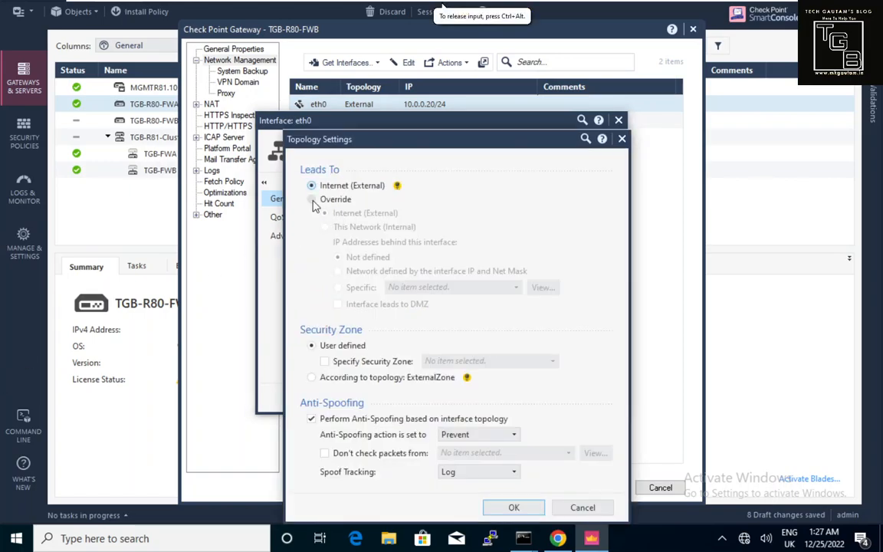
left_click(312, 200)
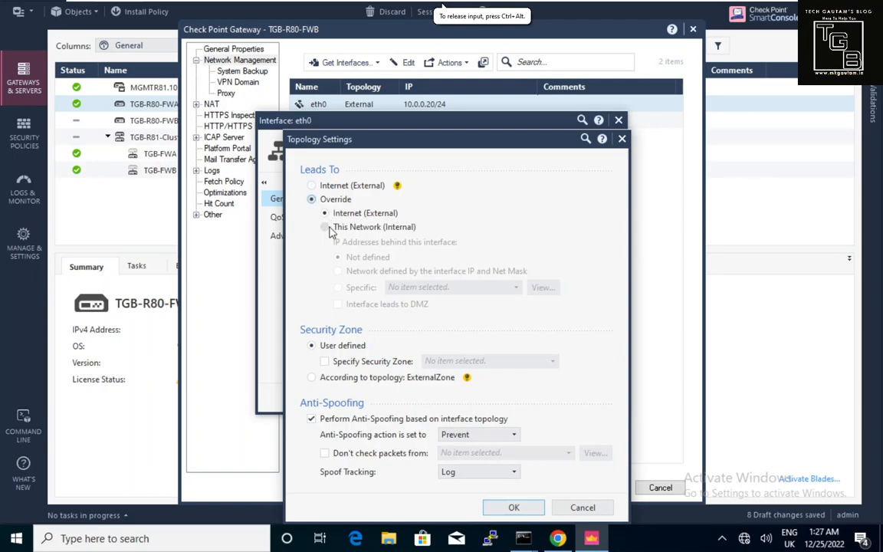
left_click(329, 229)
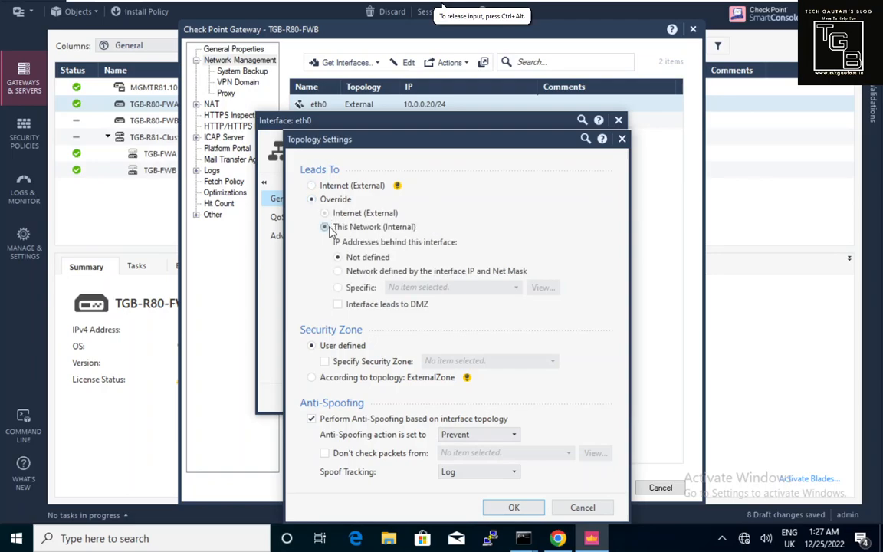
left_click(338, 272)
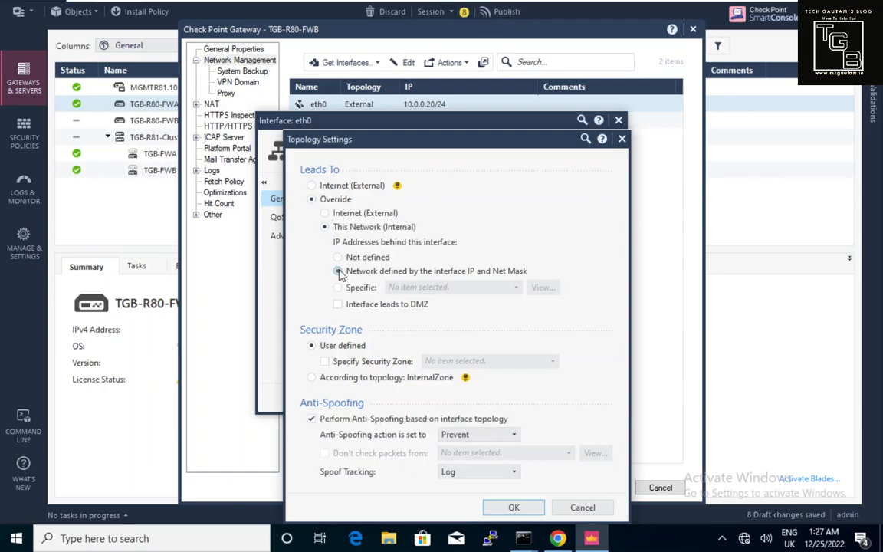
left_click(507, 509)
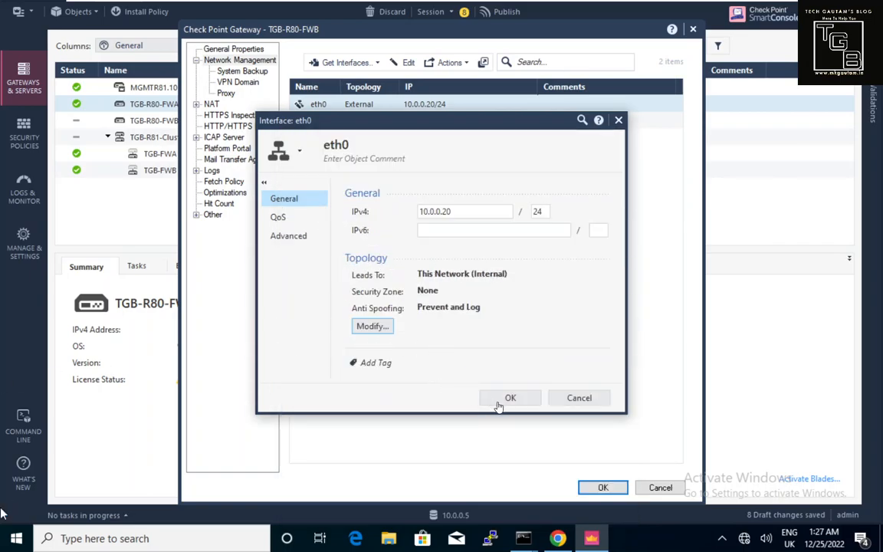
left_click(502, 398)
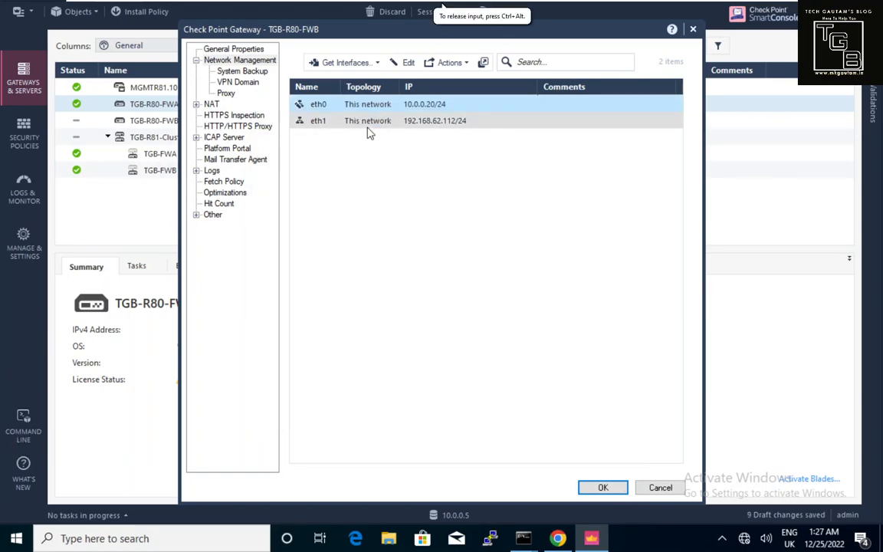
Set eth0's topology back to the default Internet (External) without an override.
left_click(394, 63)
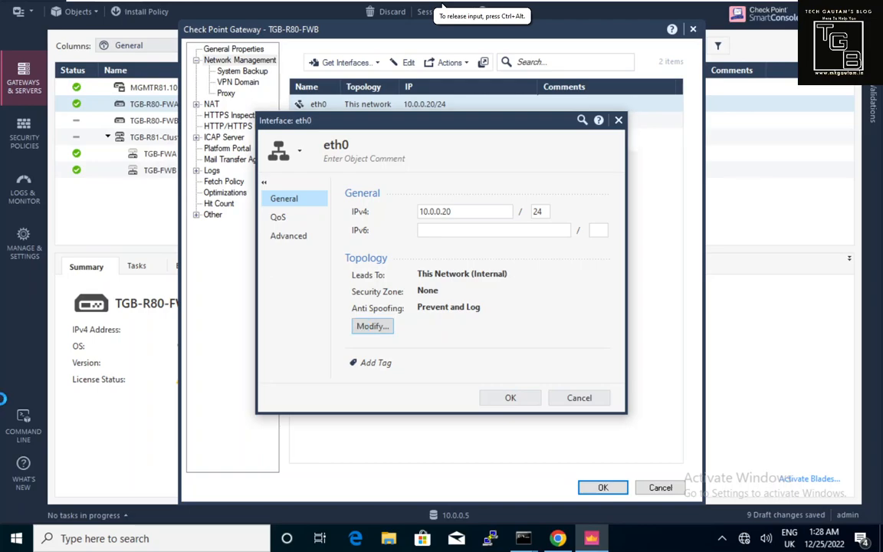
left_click(372, 326)
left_click(327, 215)
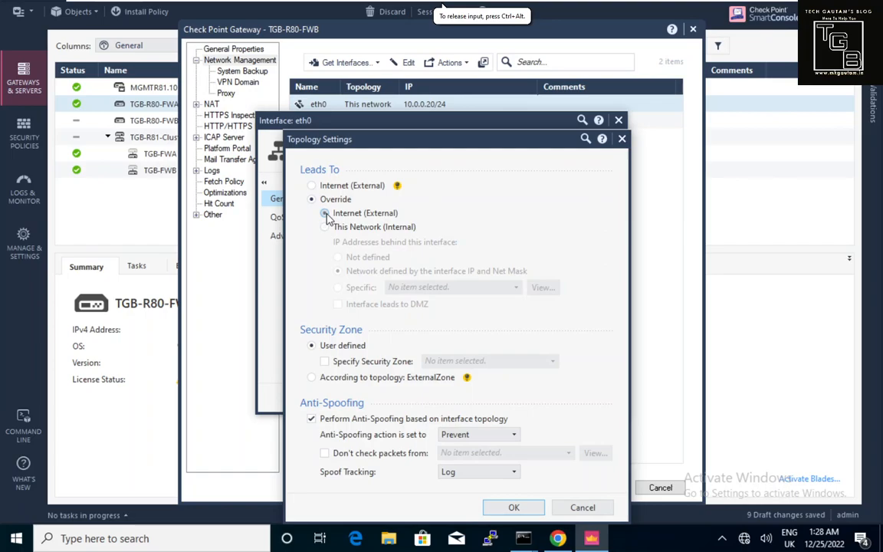
left_click(312, 186)
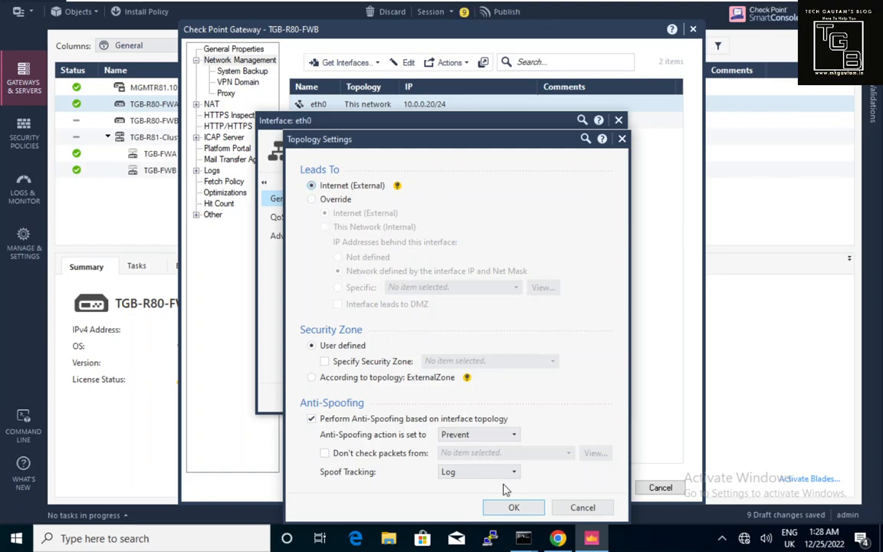
left_click(509, 507)
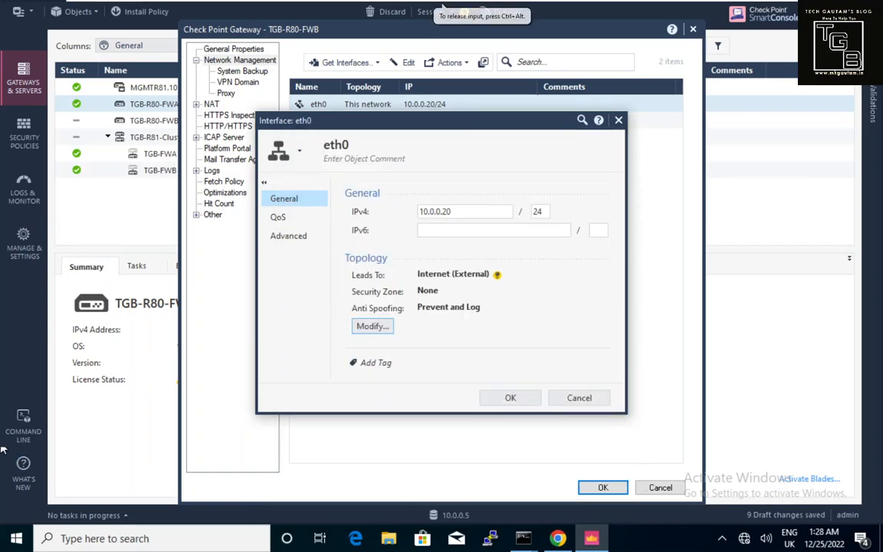
left_click(526, 398)
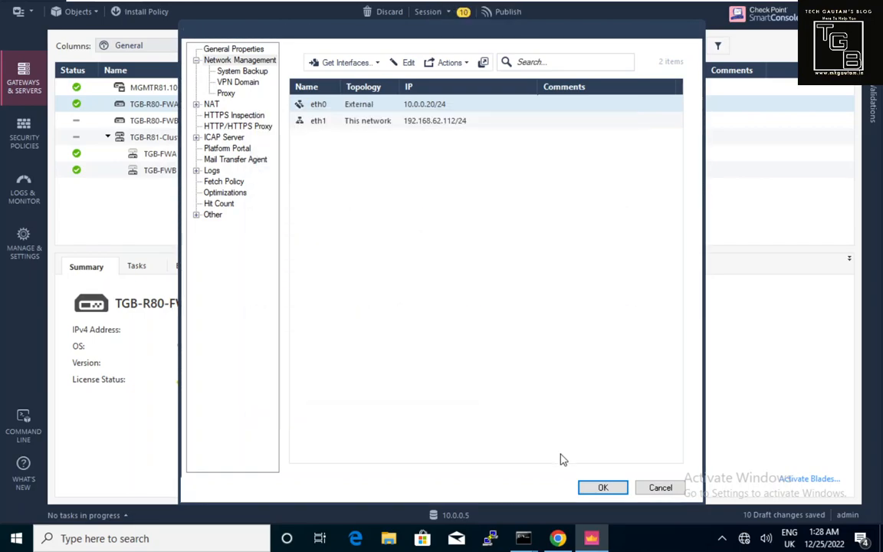
Accept the gateway properties and publish the session changes with the description "Firewall addition".
left_click(613, 489)
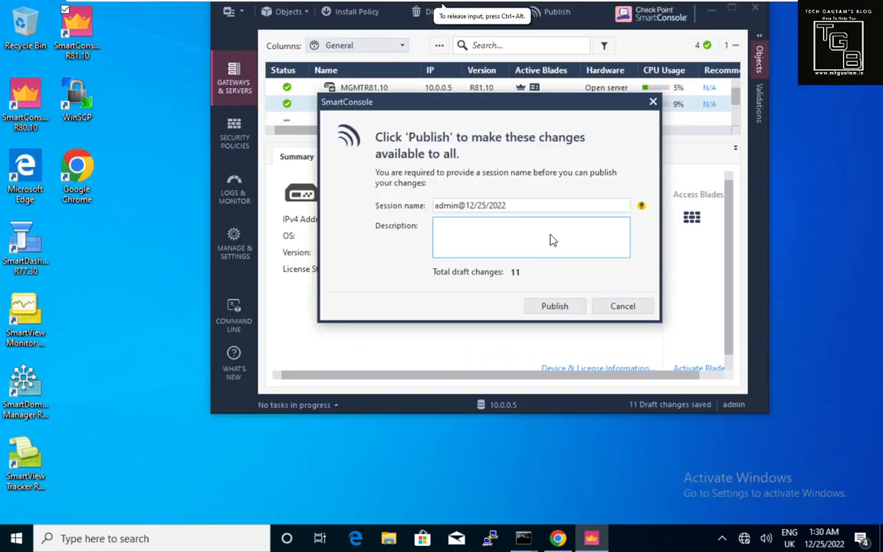
type("Fiw")
key("Return")
key("BackSpace")
key("BackSpace")
type("rewall")
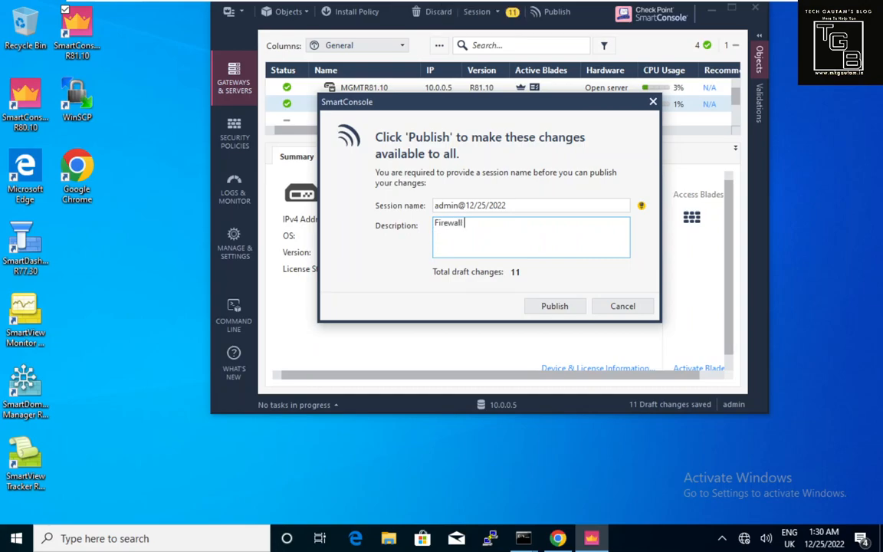
type(" addition")
left_click(539, 313)
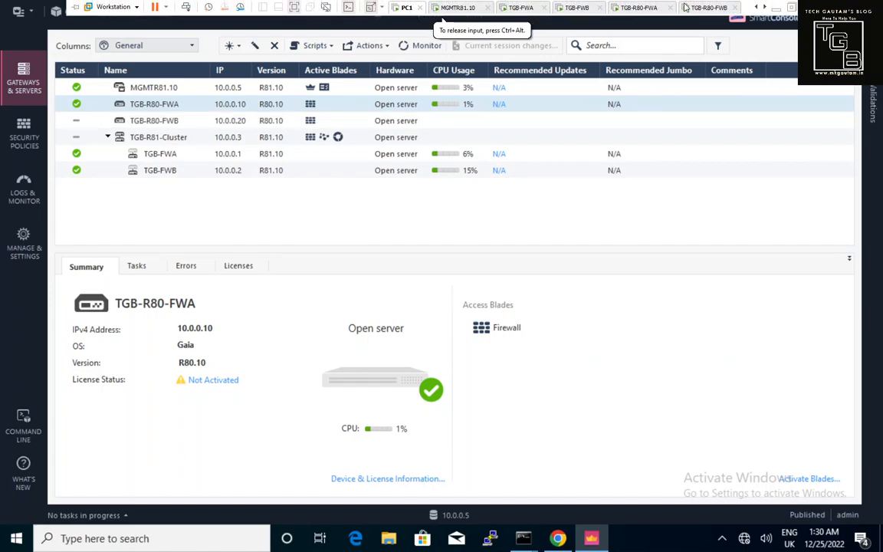
Switch to the TGB-R80-FWB machine and display the configuration of interface eth2 with show interface eth2.
left_click(684, 8)
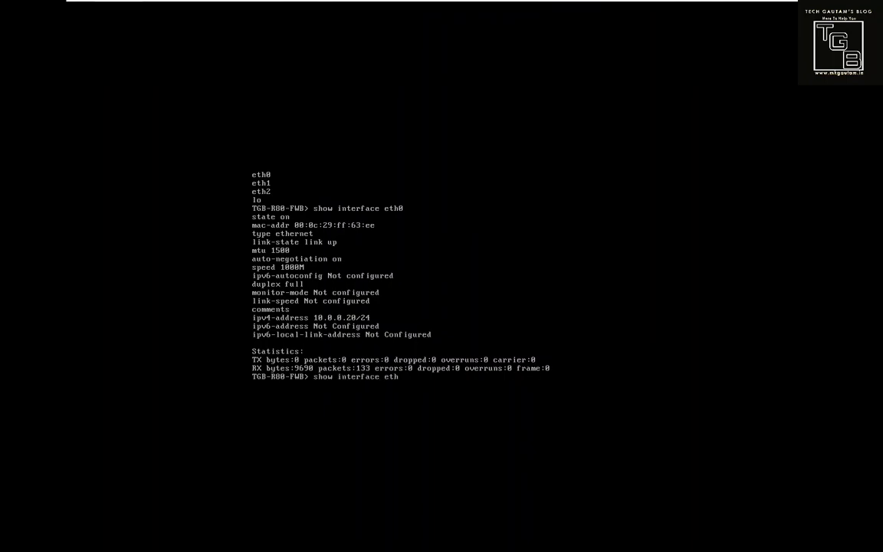
key("Return")
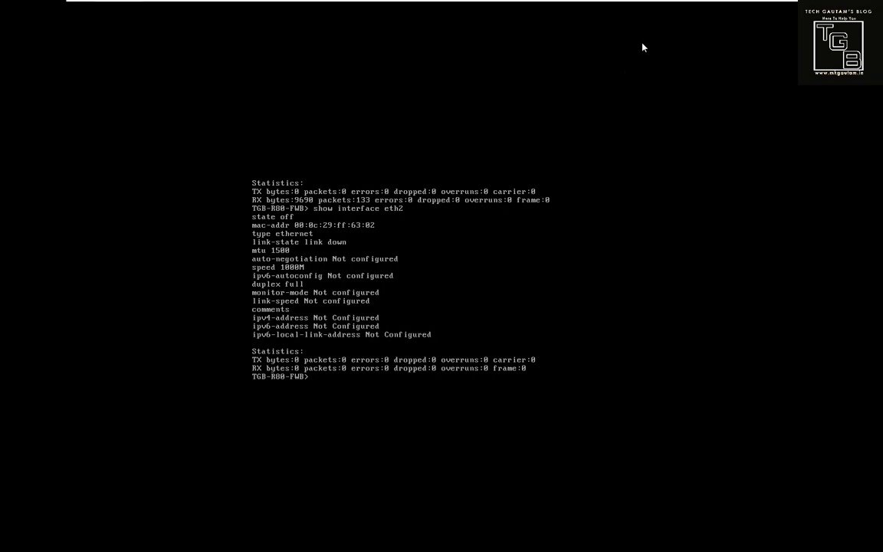
mouse_move(670, 4)
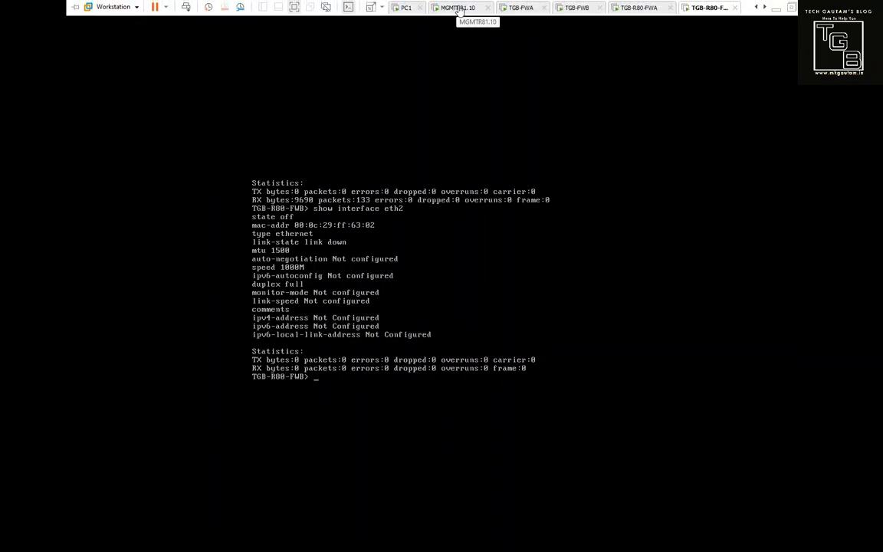
Return to the PC1 machine and open the network management settings of the TGB-R80-FWA gateway.
left_click(400, 7)
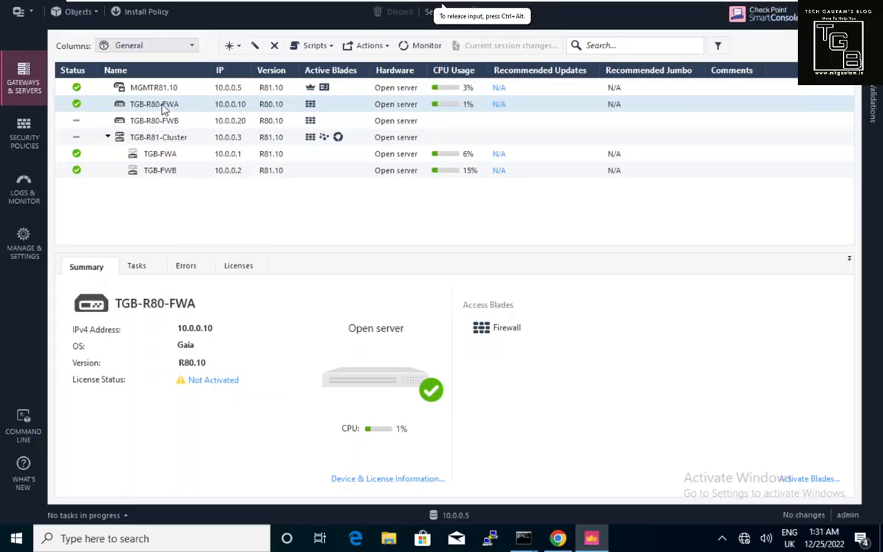
left_click(162, 107)
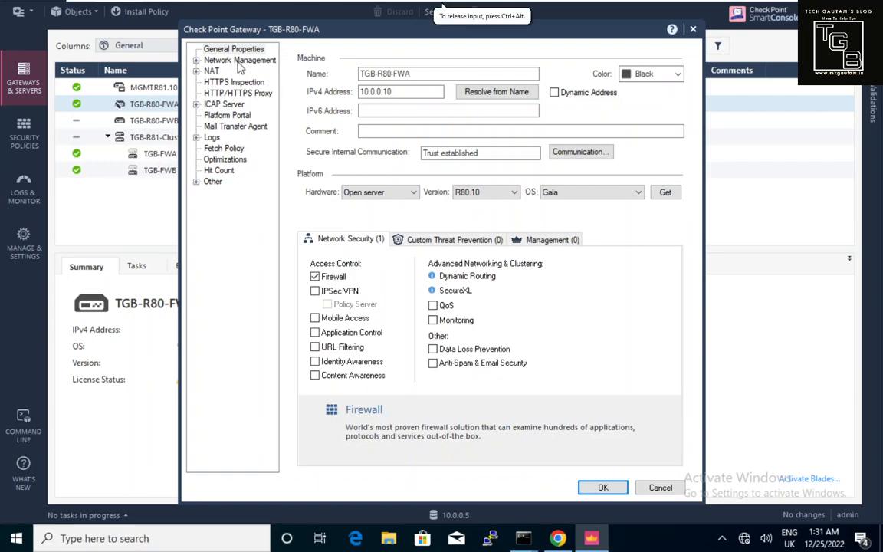
left_click(239, 66)
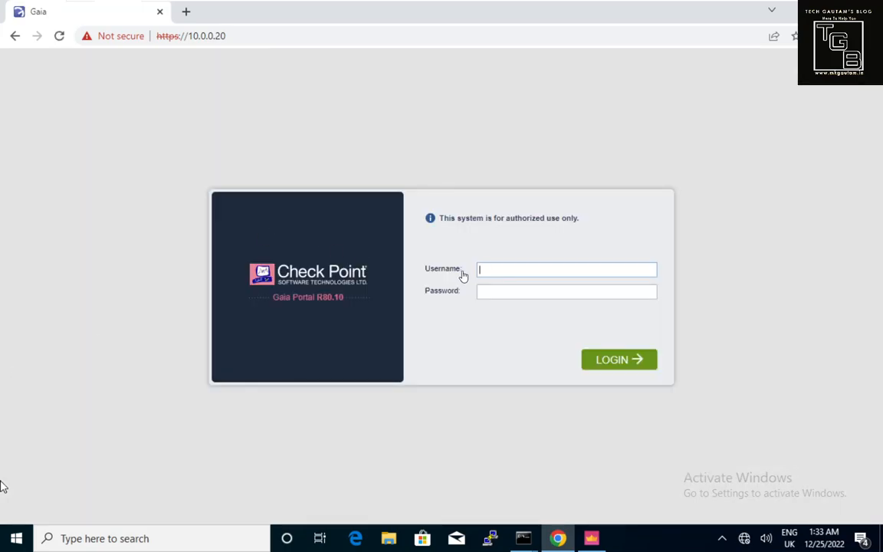
Log in to the Gaia portal at 10.0.0.20 as admin with the account password and override the configuration lock.
left_click(495, 272)
key("Tab")
type("a")
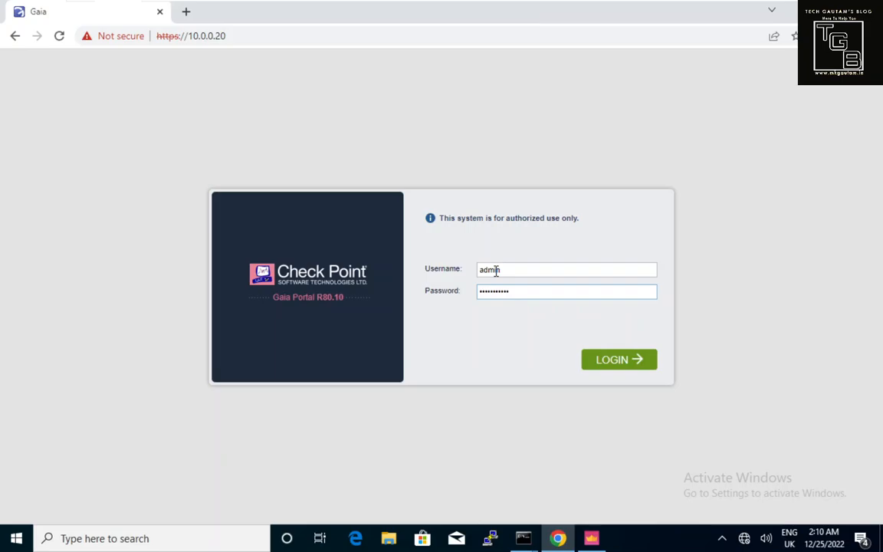
key("Return")
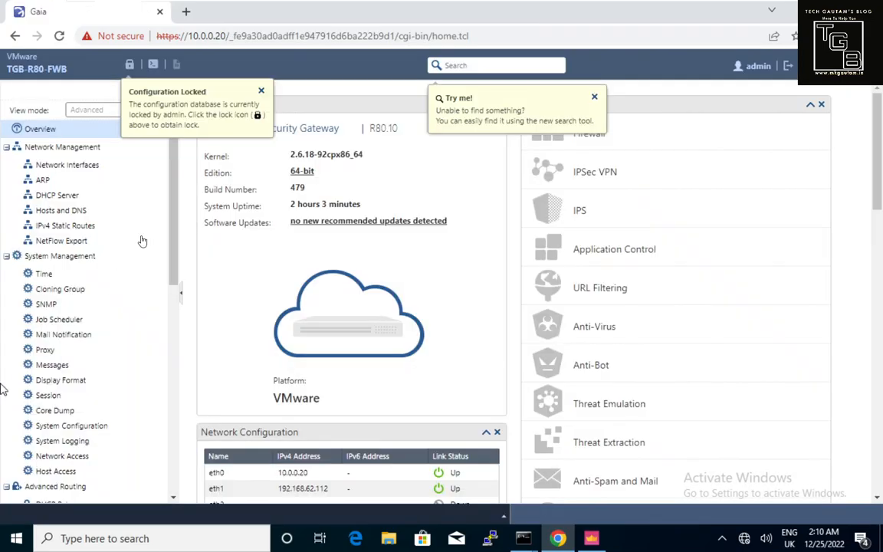
left_click(129, 68)
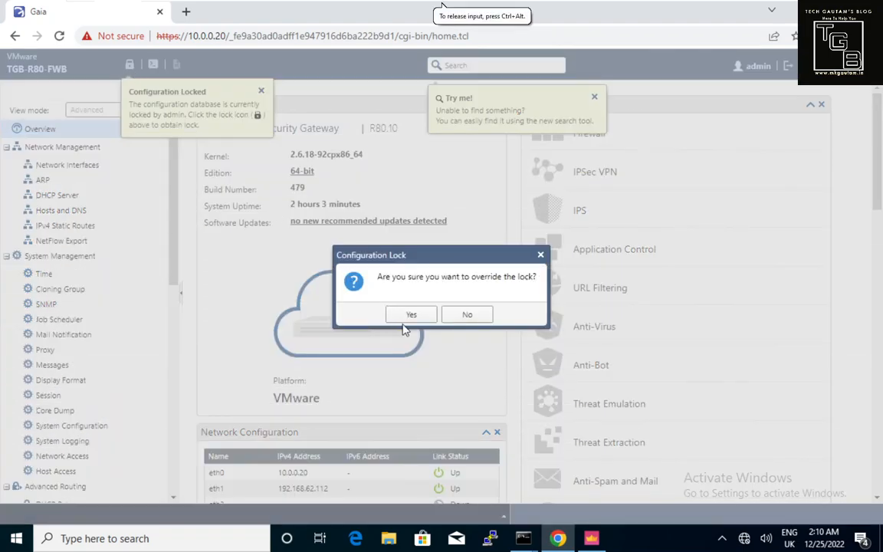
left_click(407, 316)
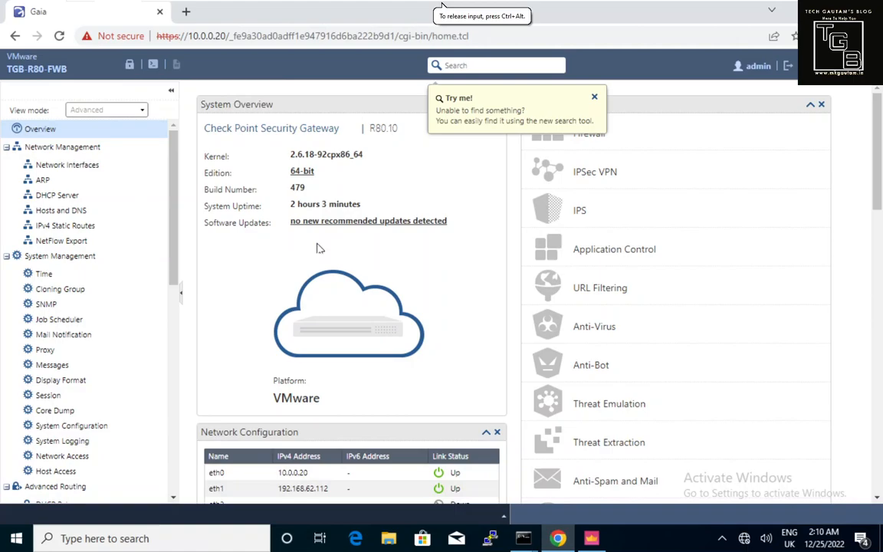
In the network interfaces, enable eth2 with the comment SYNC, IPv4 address 1.1.1.2 and subnet mask 255.255.255.0.
left_click(75, 167)
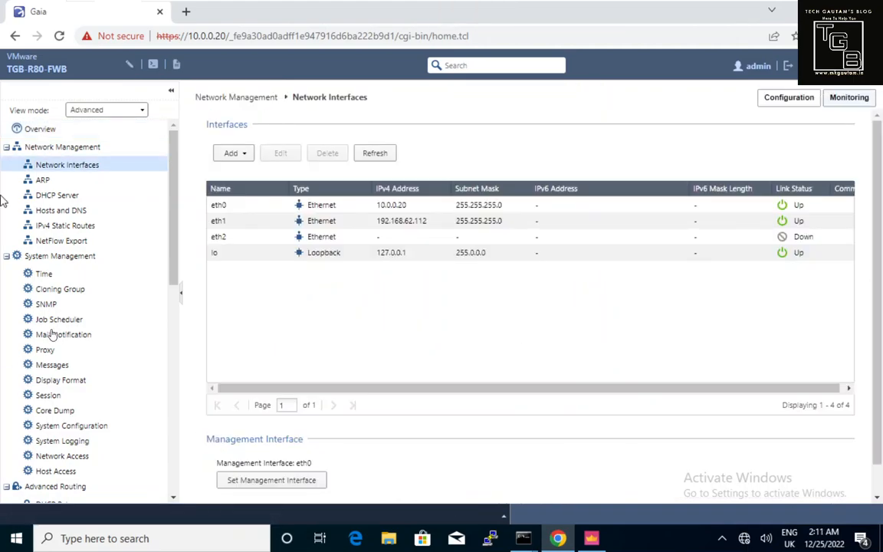
left_click(232, 243)
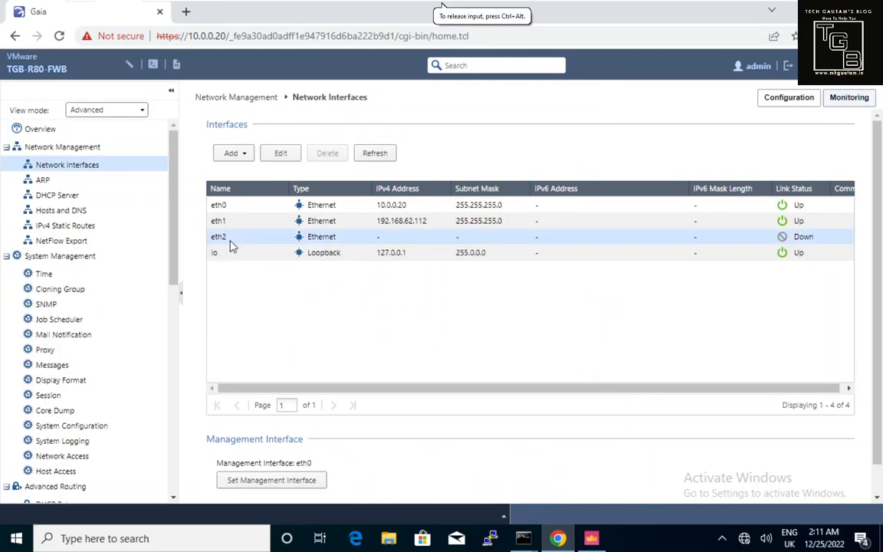
left_click(283, 156)
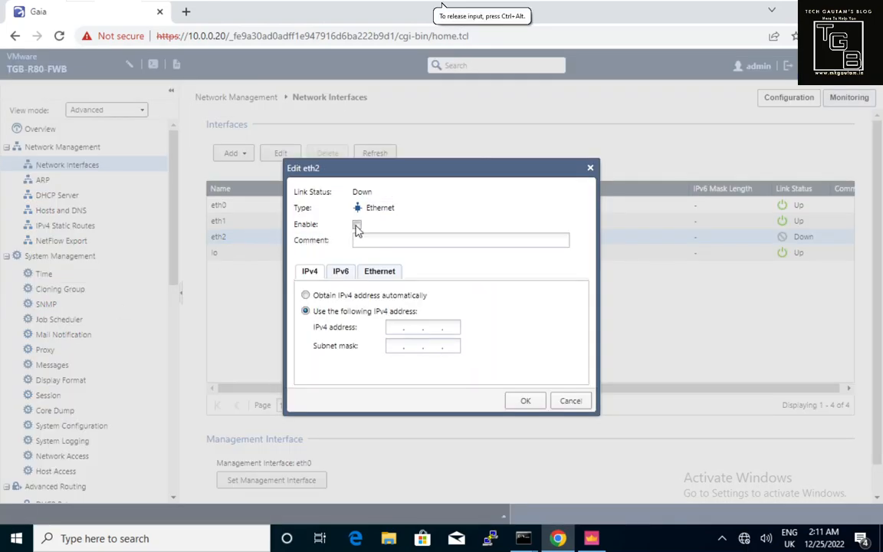
left_click(363, 239)
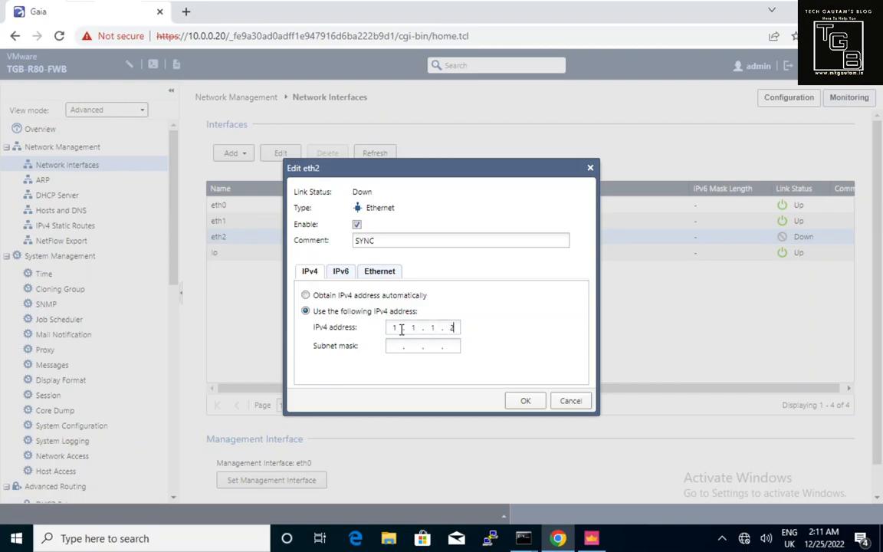
type("255 . 255 . 255 . 0")
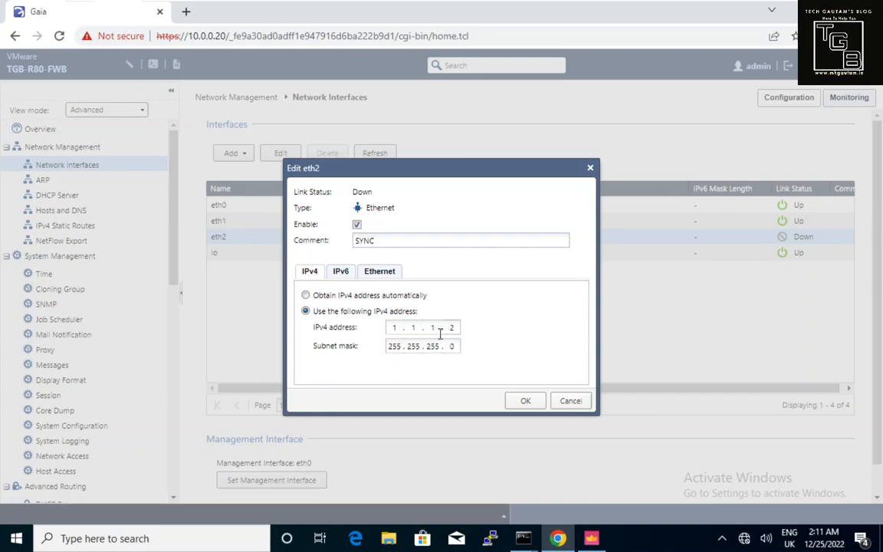
left_click(531, 404)
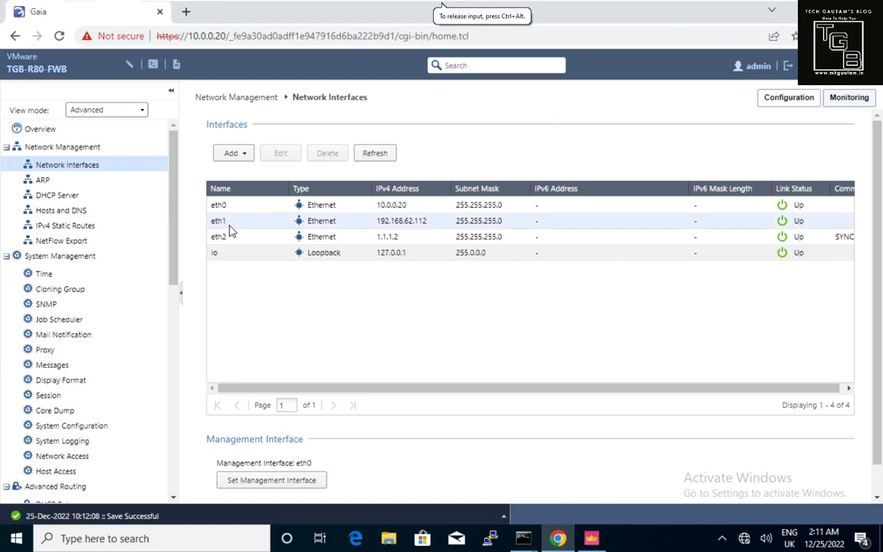
Add the comment External to interface eth1 and save it.
left_click(229, 224)
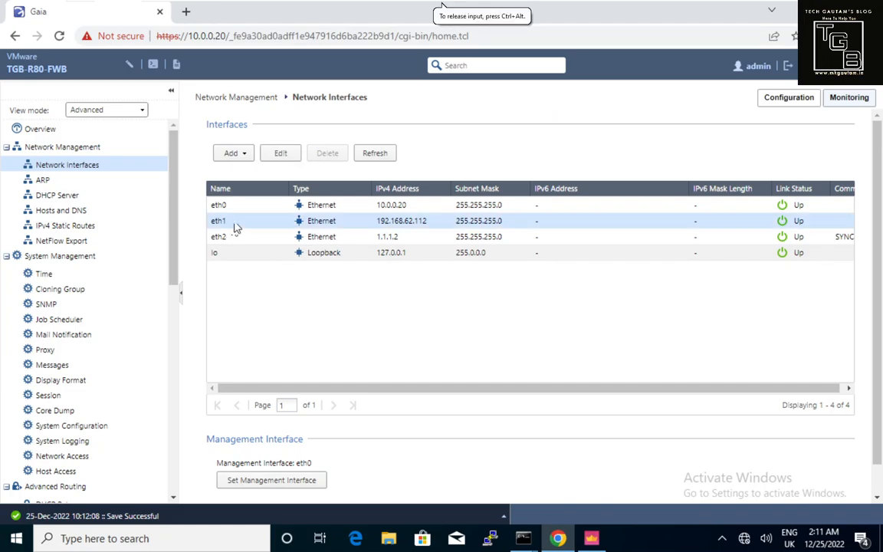
left_click(281, 159)
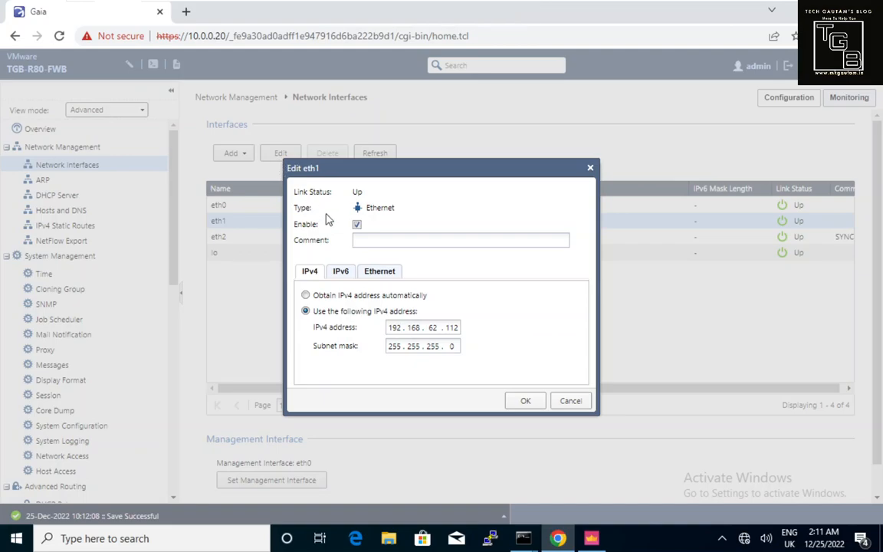
left_click(362, 241)
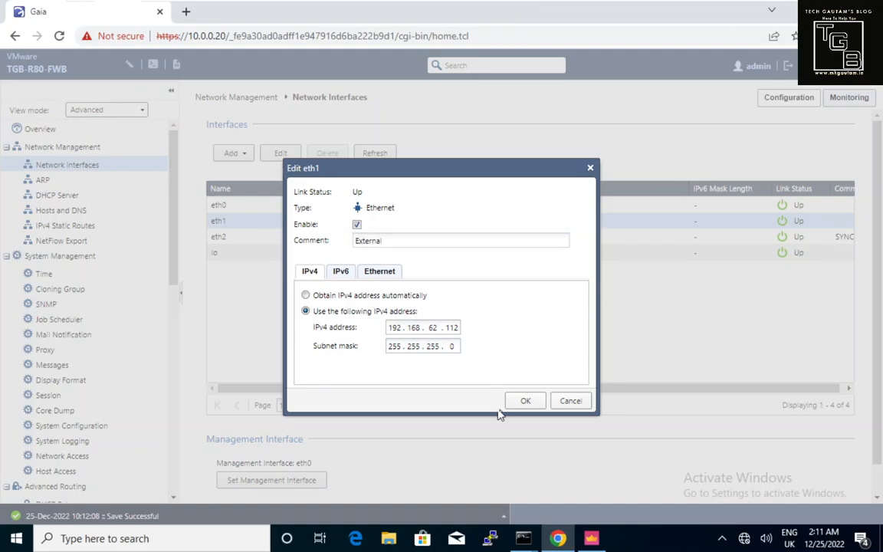
left_click(526, 401)
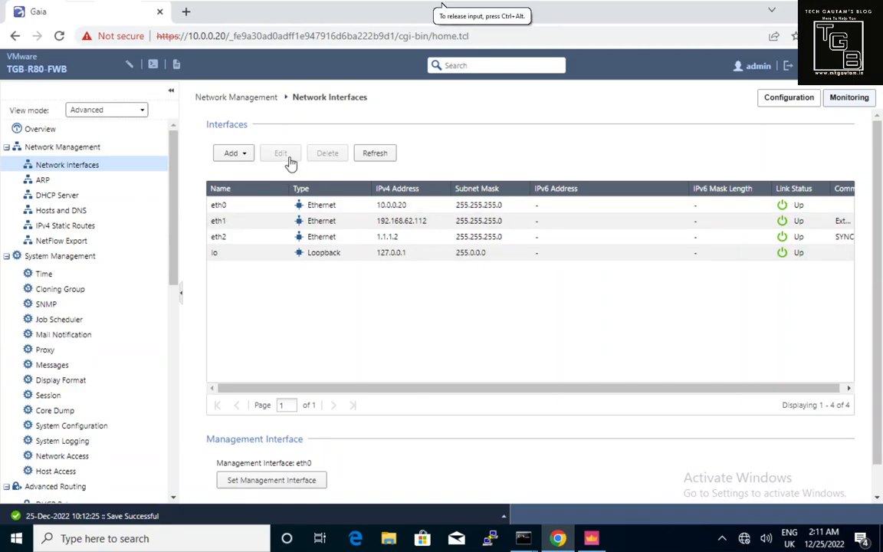
Edit interface eth0 despite the active connection, adding the comment Internal, and save it.
left_click(266, 205)
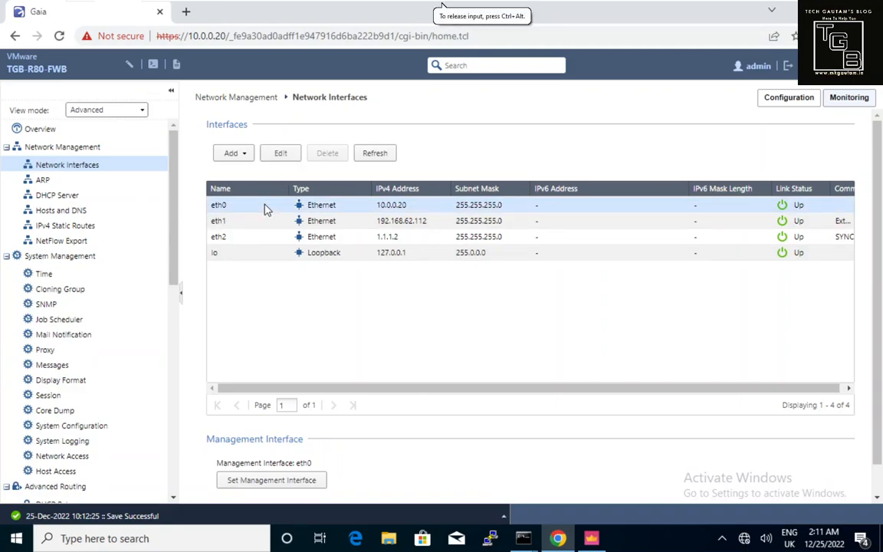
left_click(285, 161)
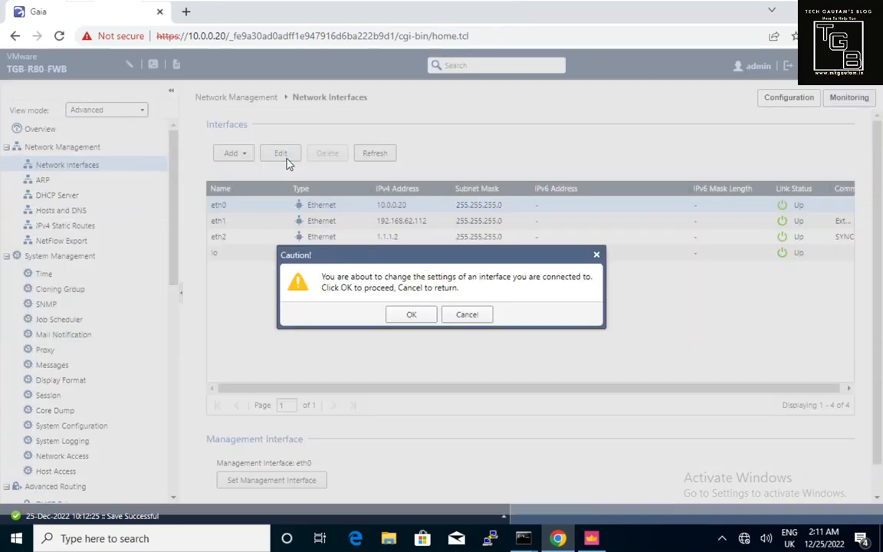
left_click(403, 315)
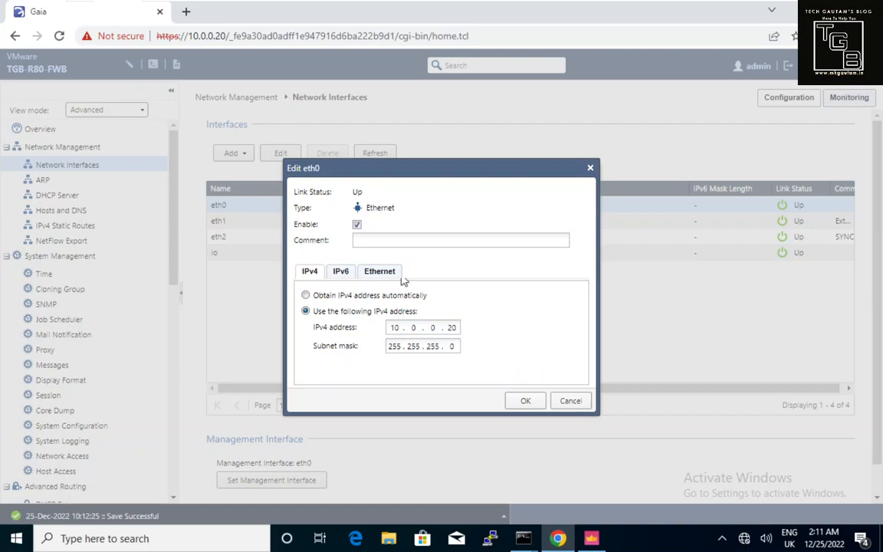
left_click(396, 236)
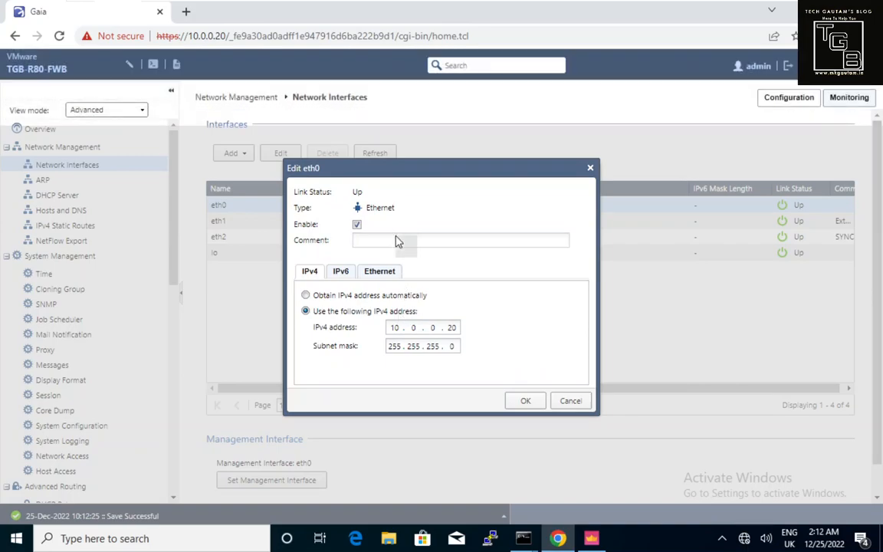
type("Interna")
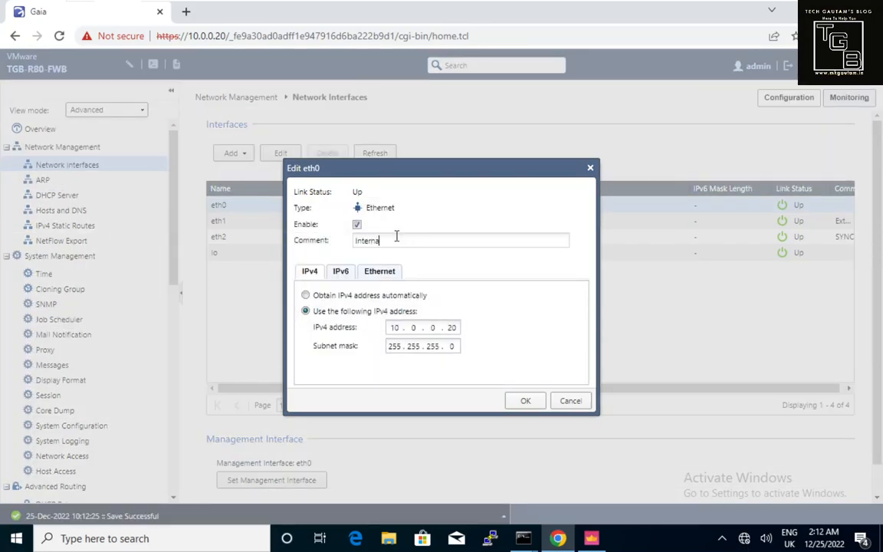
type("l")
left_click(520, 402)
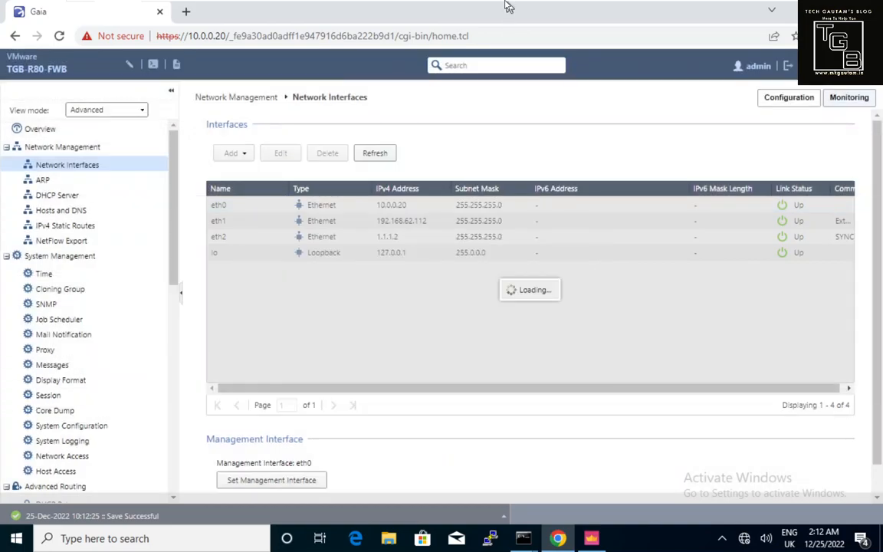
Switch to SmartConsole and open the properties of the gateway TGB-R80-FWB for editing.
mouse_move(506, 3)
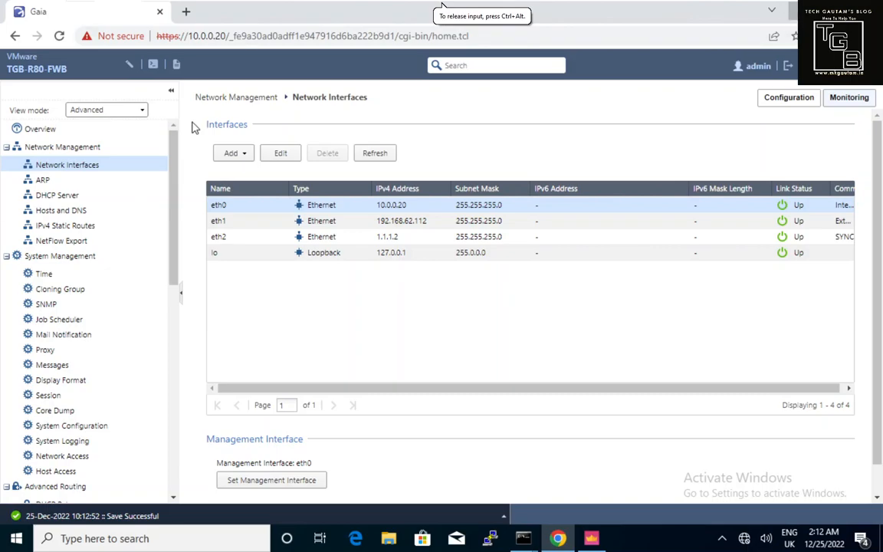
key("alt+Tab")
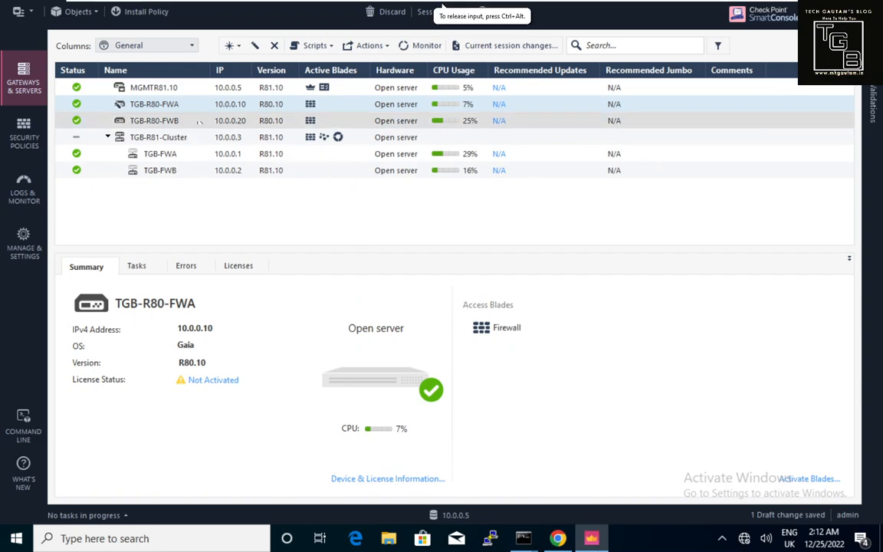
left_click(256, 46)
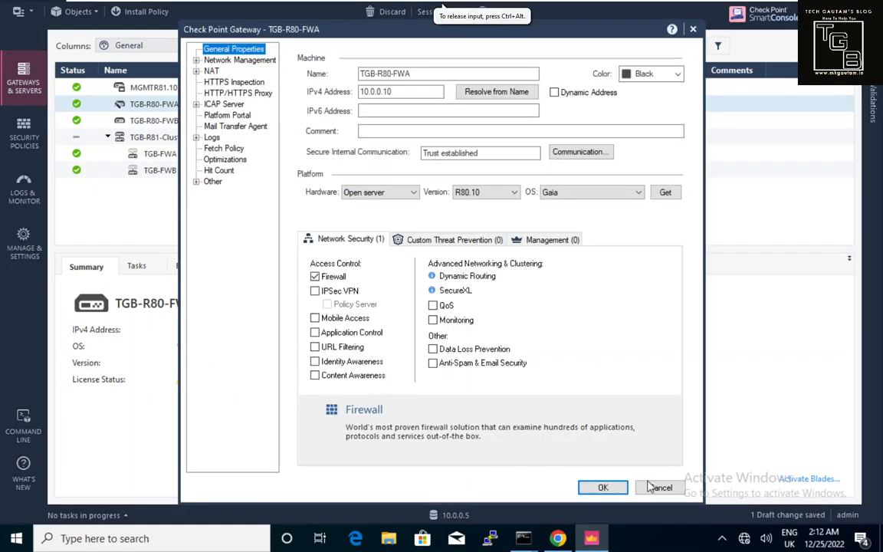
left_click(649, 488)
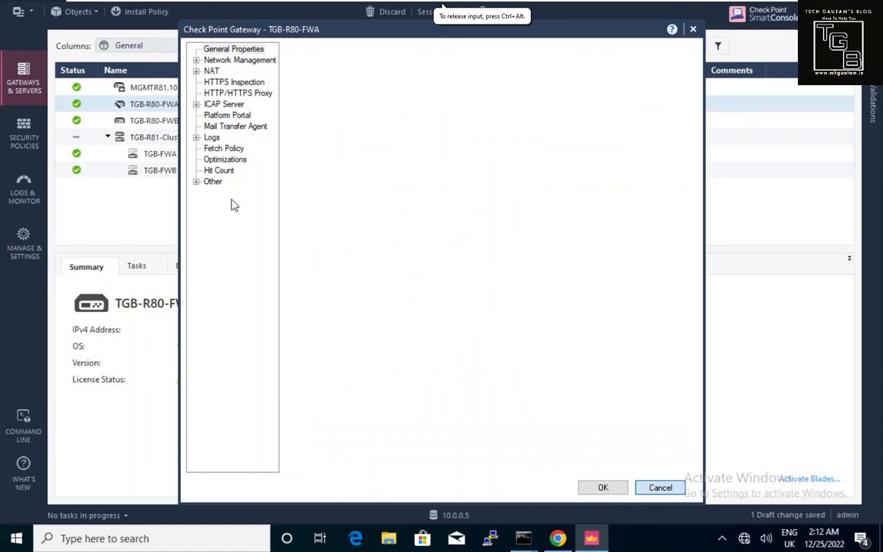
left_click(170, 128)
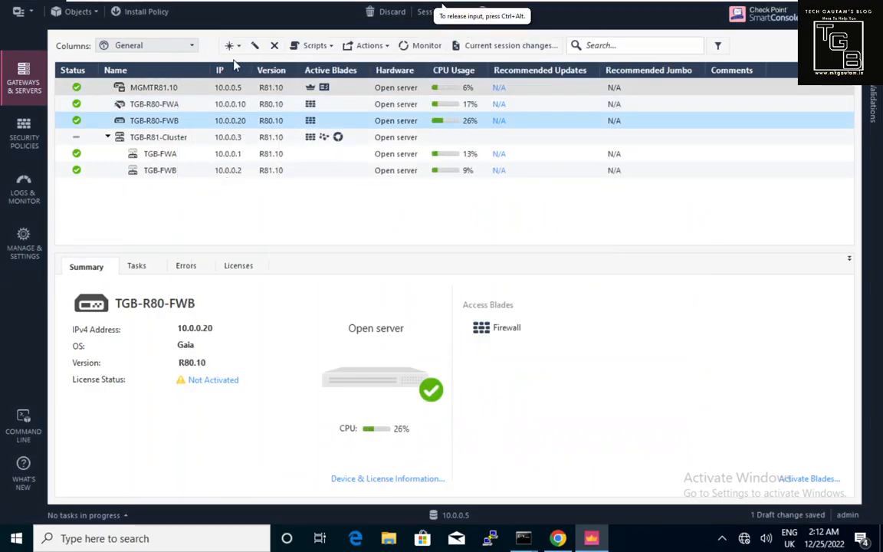
left_click(257, 47)
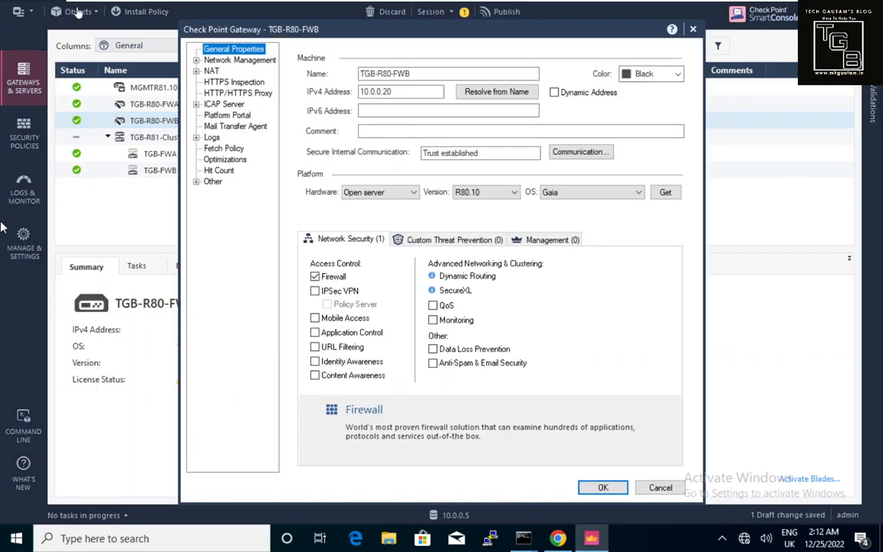
Get the TGB-R80-FWB interfaces with topology, overwriting the defined settings, then accept the results and save the gateway.
left_click(207, 63)
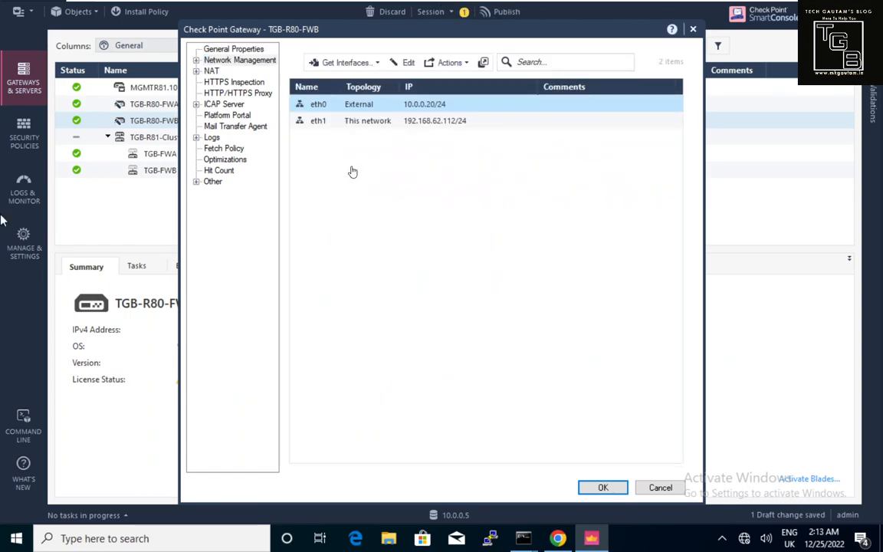
left_click(349, 68)
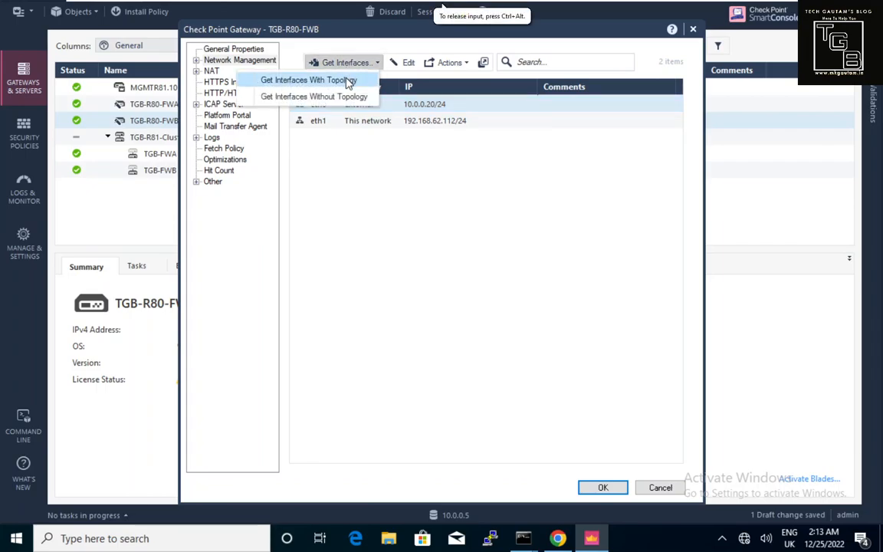
left_click(346, 81)
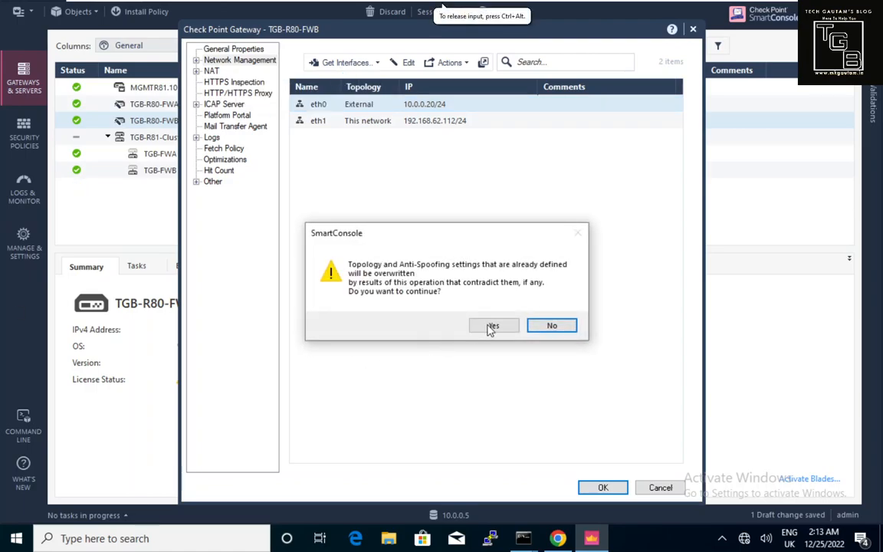
left_click(490, 326)
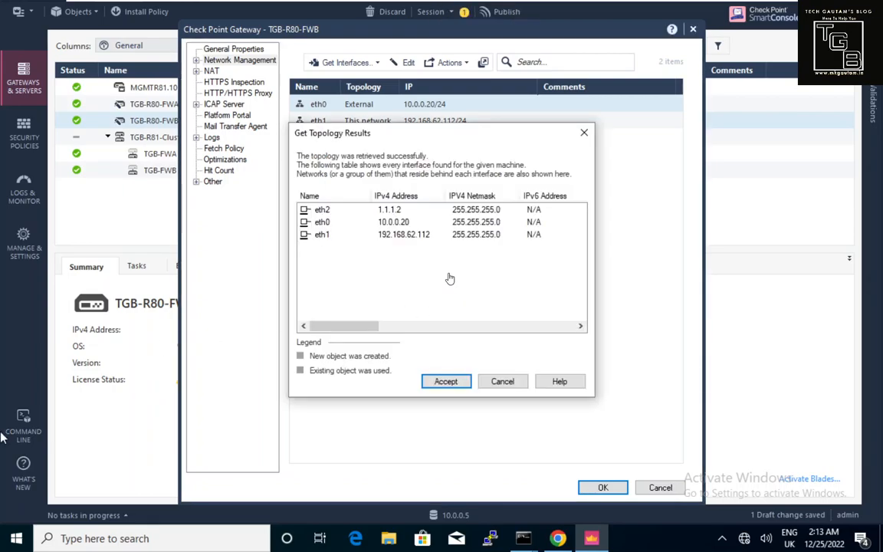
left_click(452, 381)
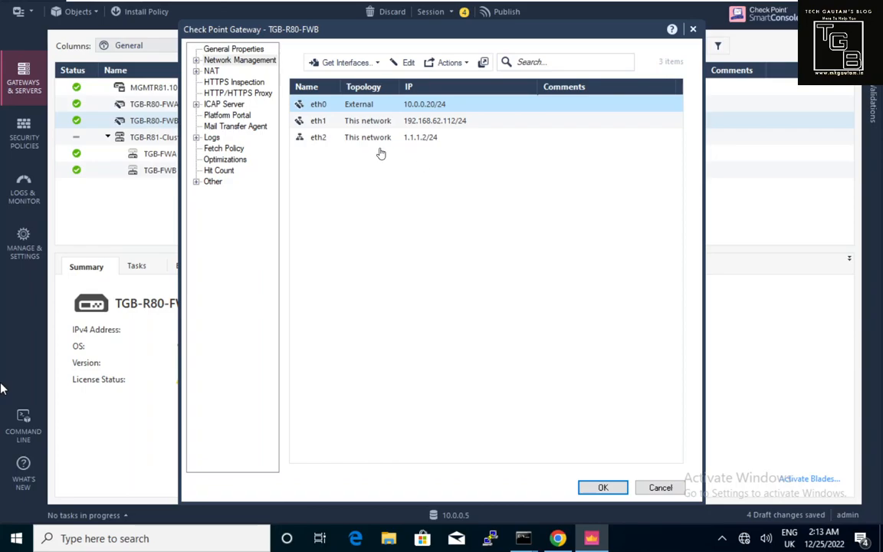
left_click(601, 489)
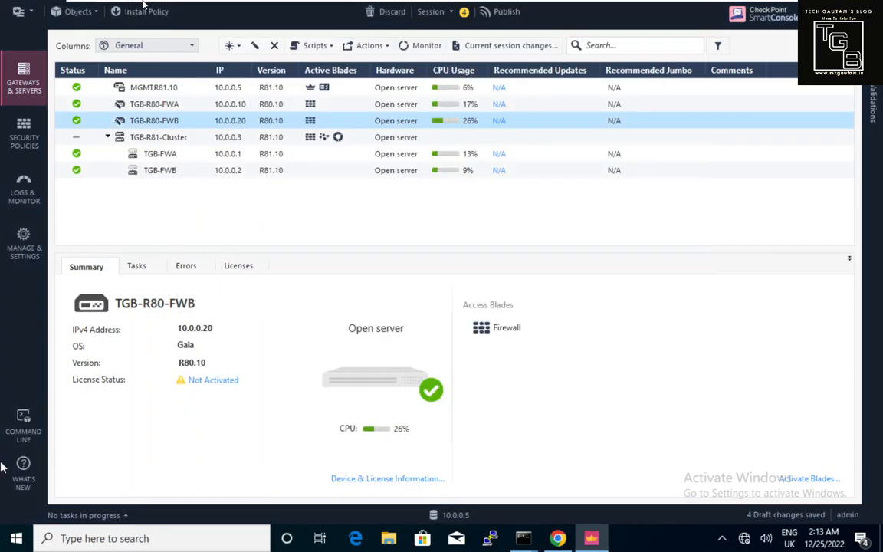
Start a new gateway cluster in Wizard Mode, named TGB-R80-Cluster with IPv4 address 10.0.0.11.
left_click(231, 45)
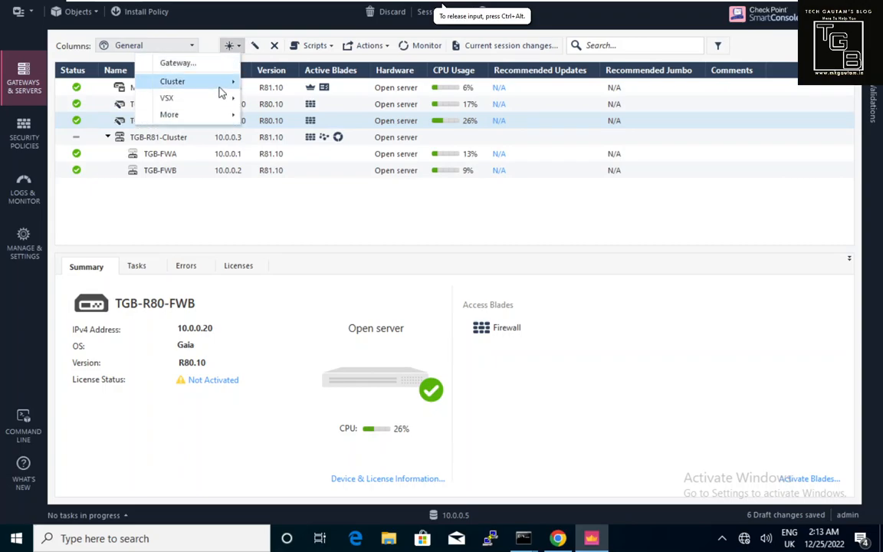
mouse_move(220, 83)
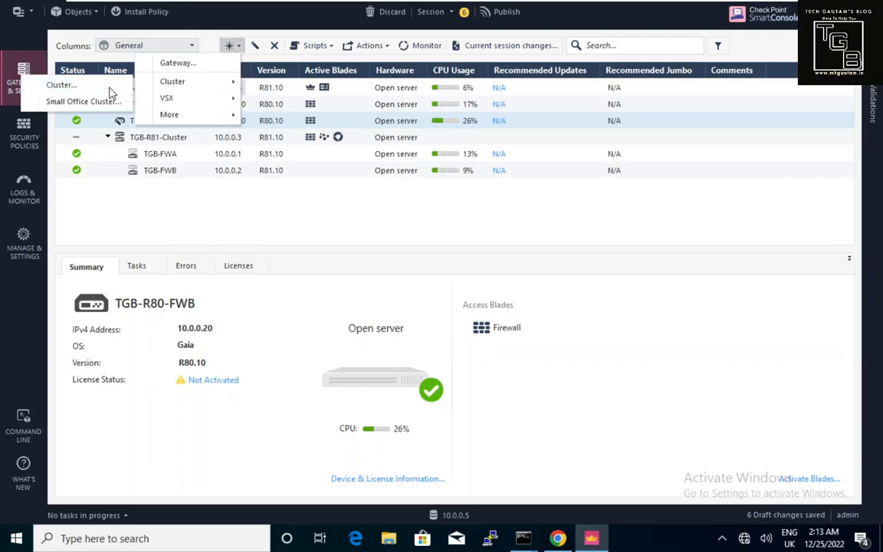
left_click(61, 85)
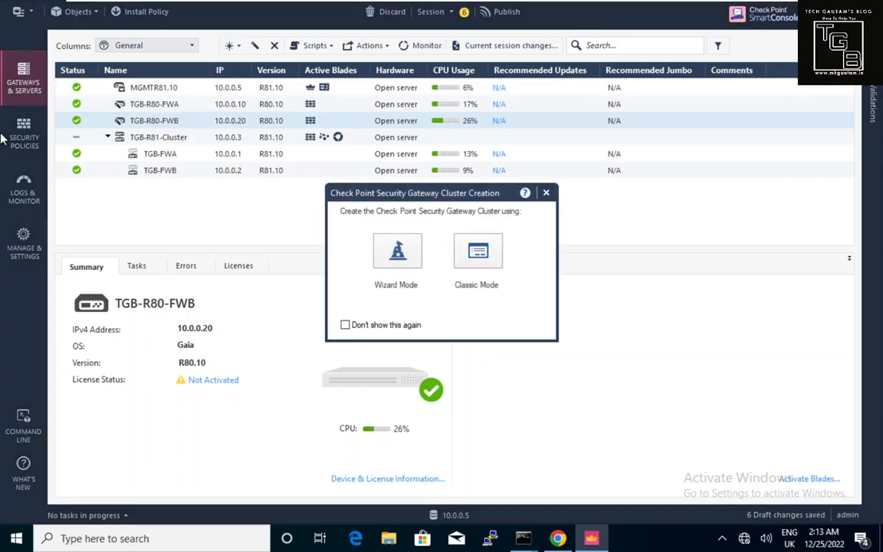
left_click(395, 253)
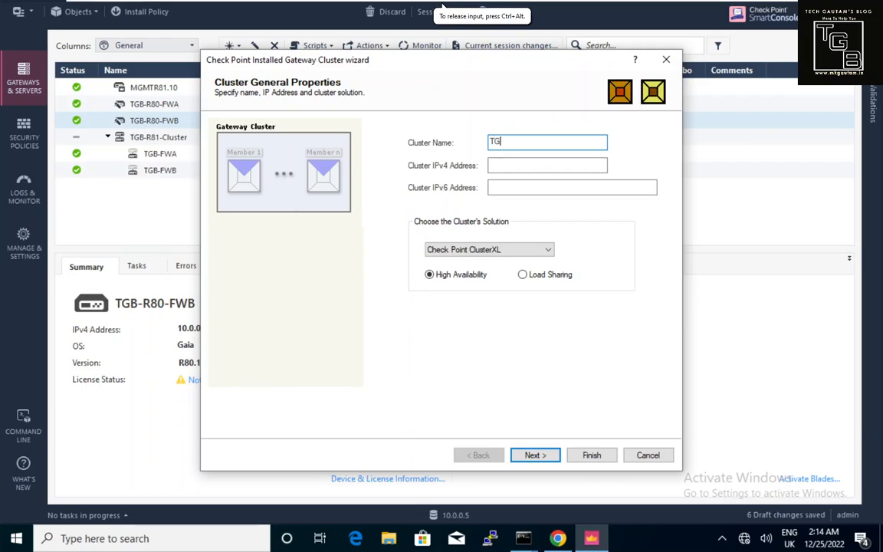
type("TGB-R80-Cluster")
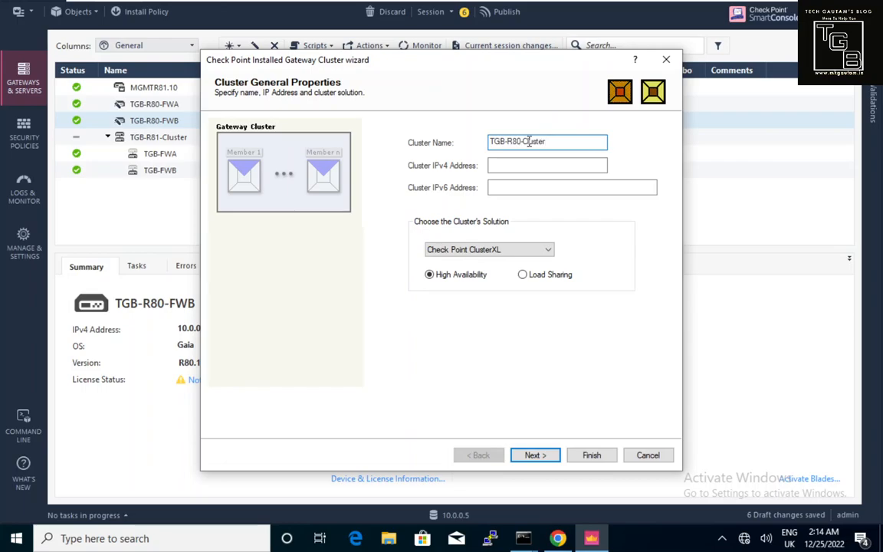
left_click(594, 168)
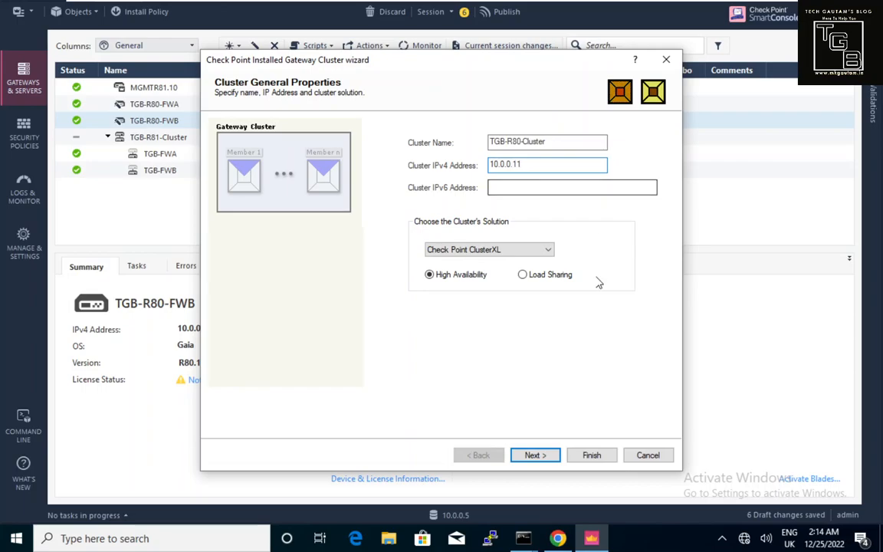
Choose Gaia VRRP as the cluster's solution and continue to the cluster members' properties.
left_click(534, 253)
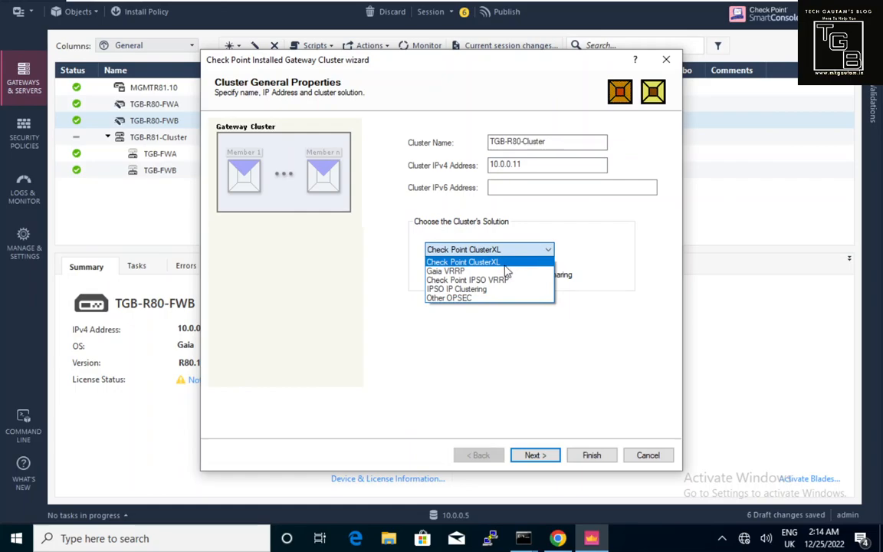
left_click(504, 272)
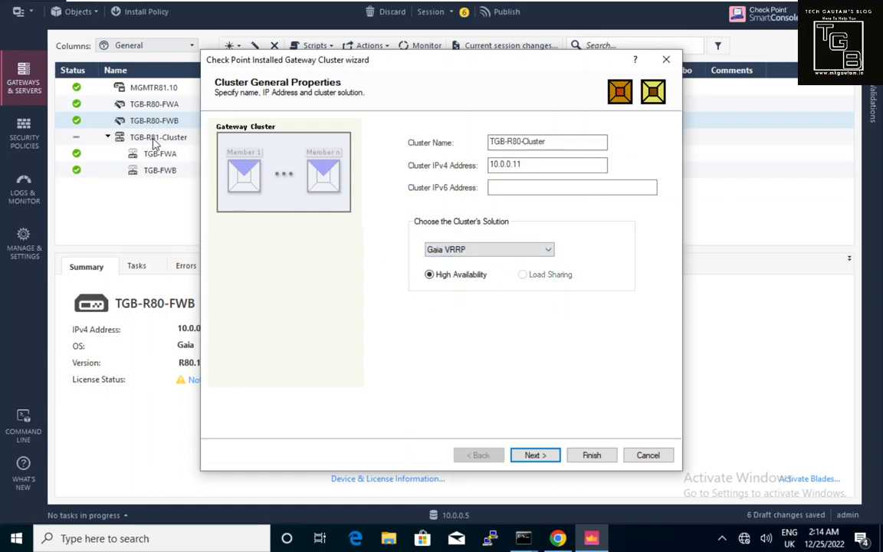
left_click(469, 251)
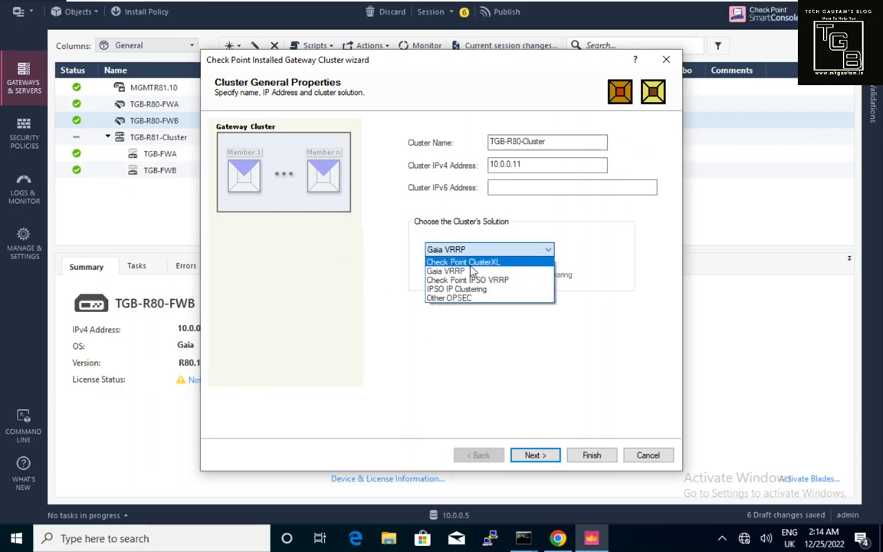
left_click(470, 272)
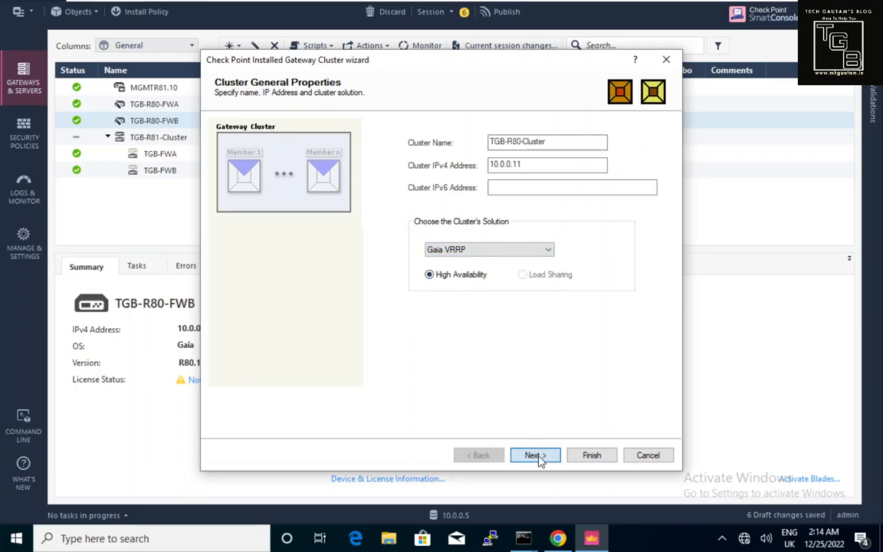
key("Return")
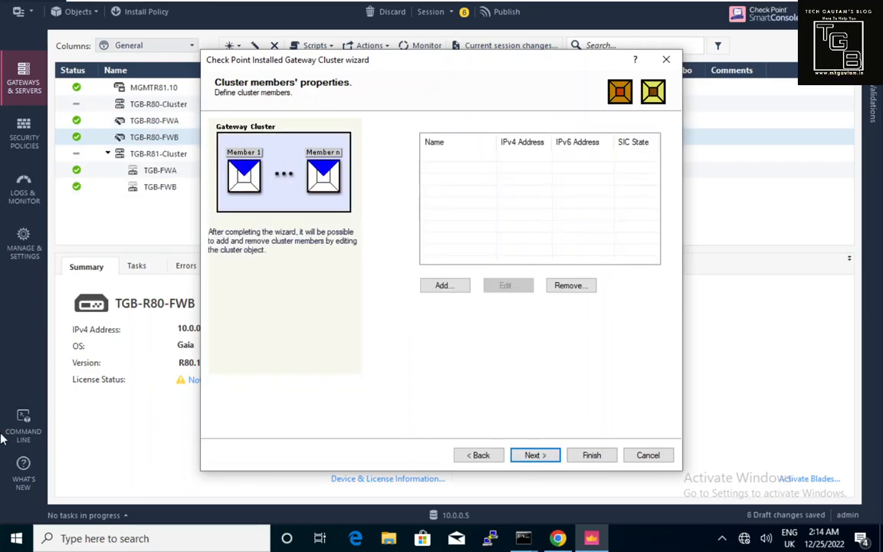
Try to add an existing gateway as a member of the new cluster.
left_click(445, 286)
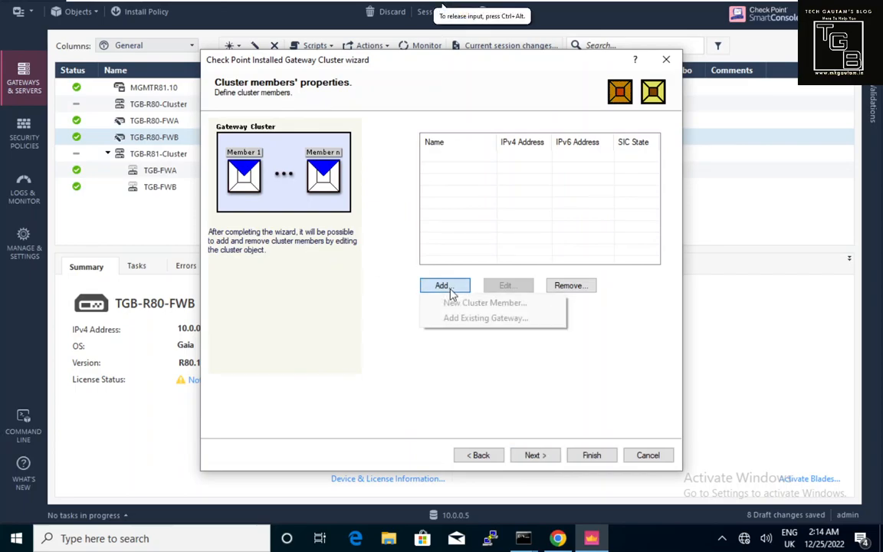
left_click(479, 319)
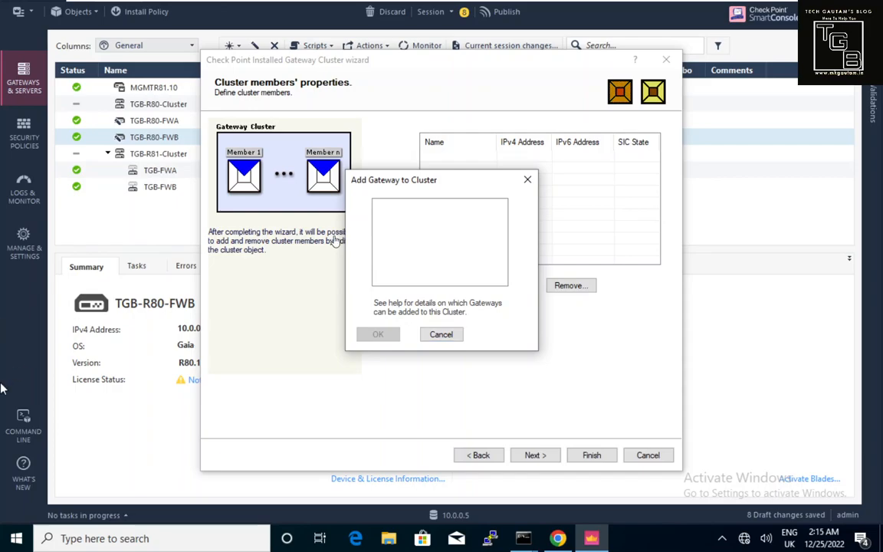
left_click(408, 215)
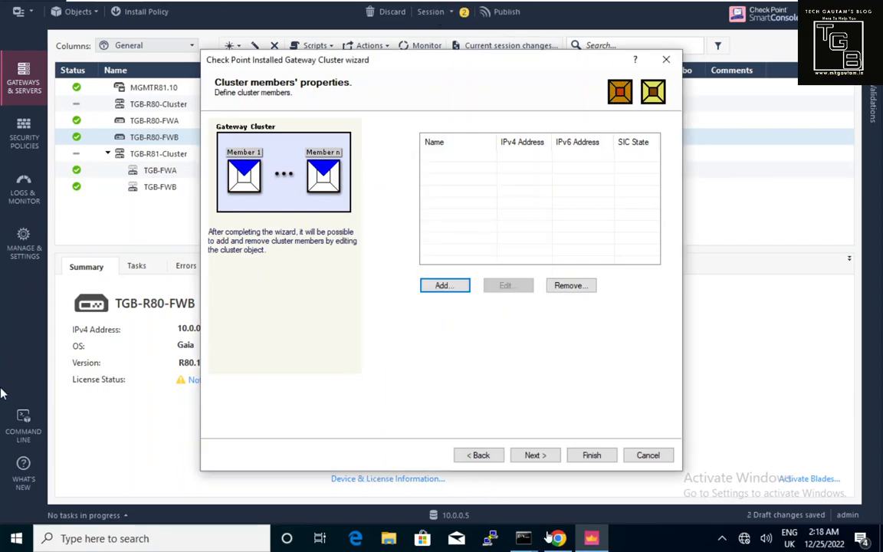
Switch to the Gaia portal of TGB-R80-FWB and add a VRRP virtual router with ID 10.
left_click(558, 538)
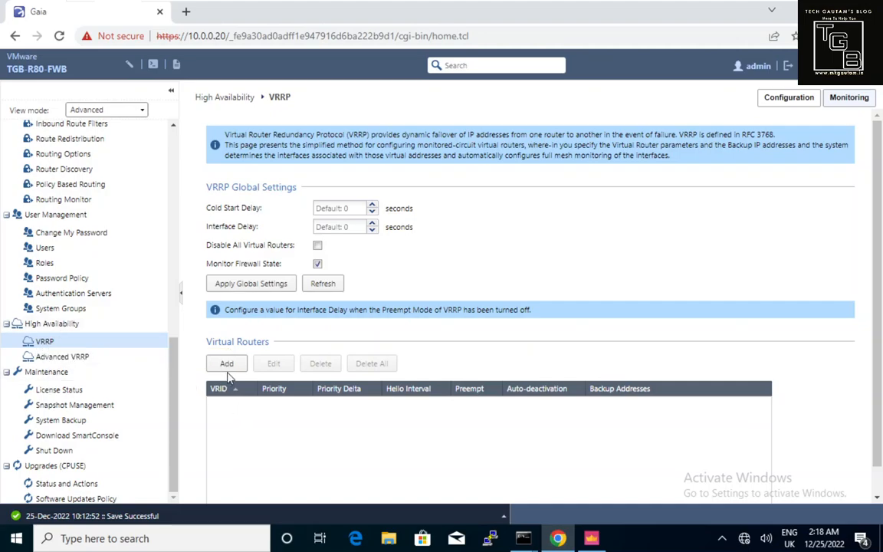
left_click(230, 364)
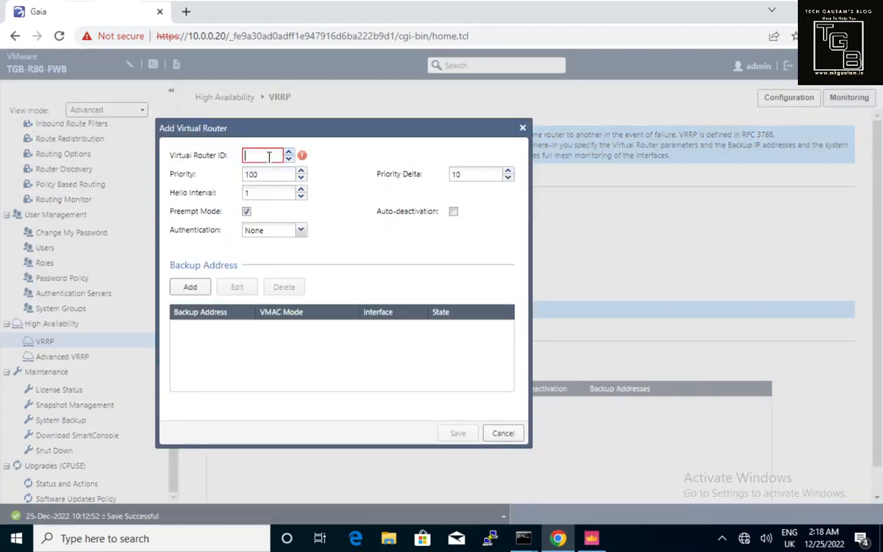
type("10")
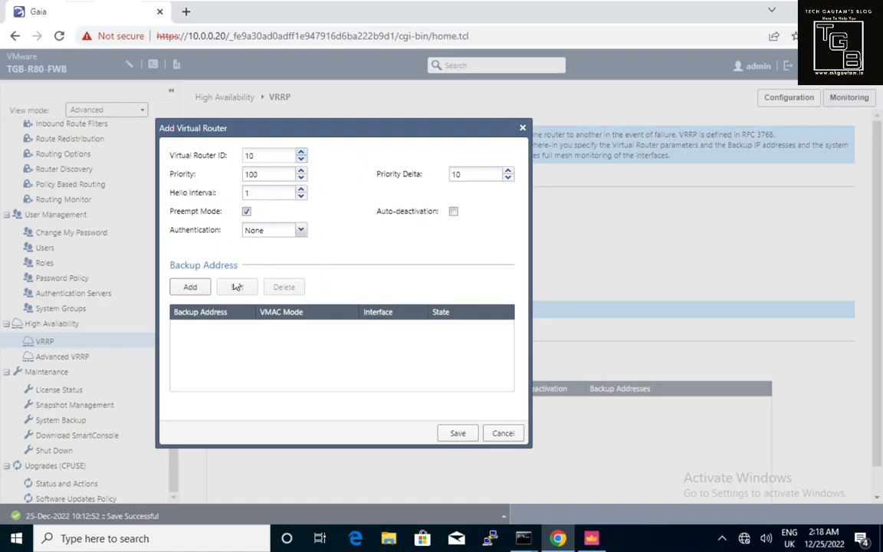
Add the backup address 10.0.0.11 with VMAC mode VRRP to the virtual router.
left_click(192, 287)
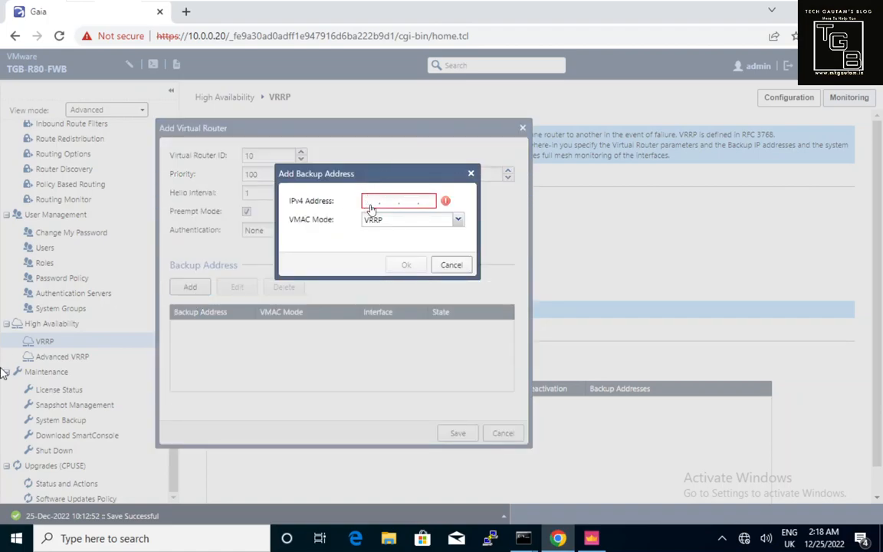
left_click(370, 203)
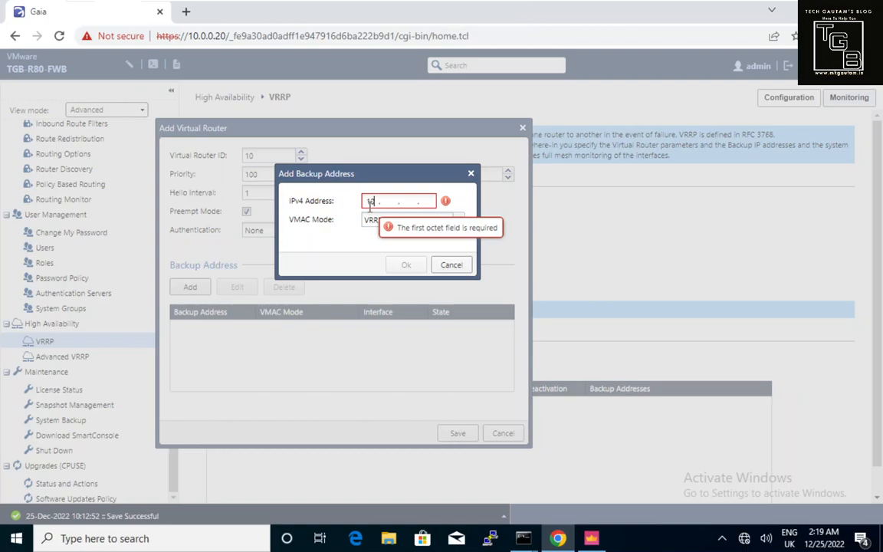
type("11")
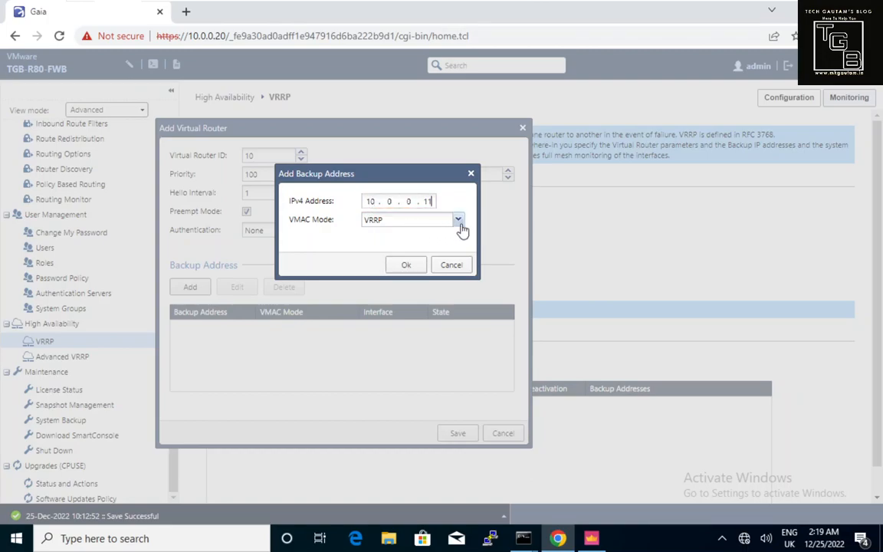
left_click(458, 222)
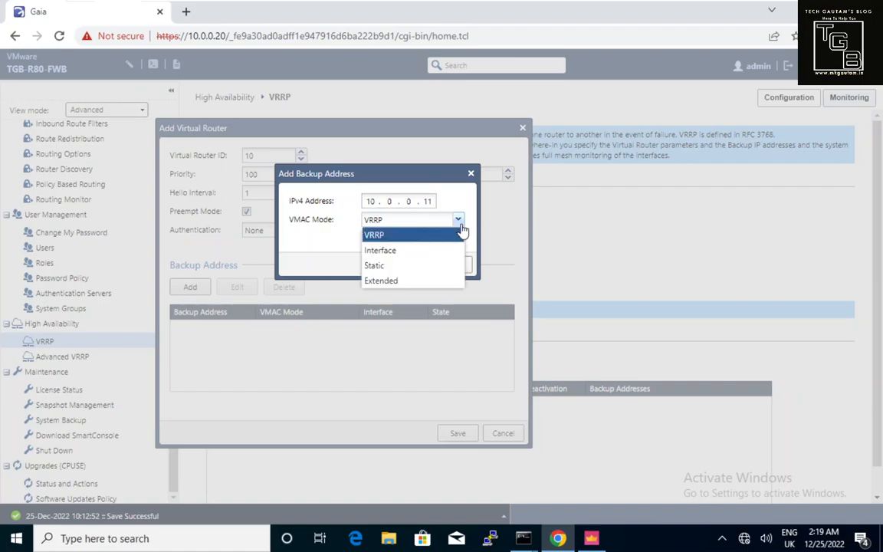
left_click(429, 251)
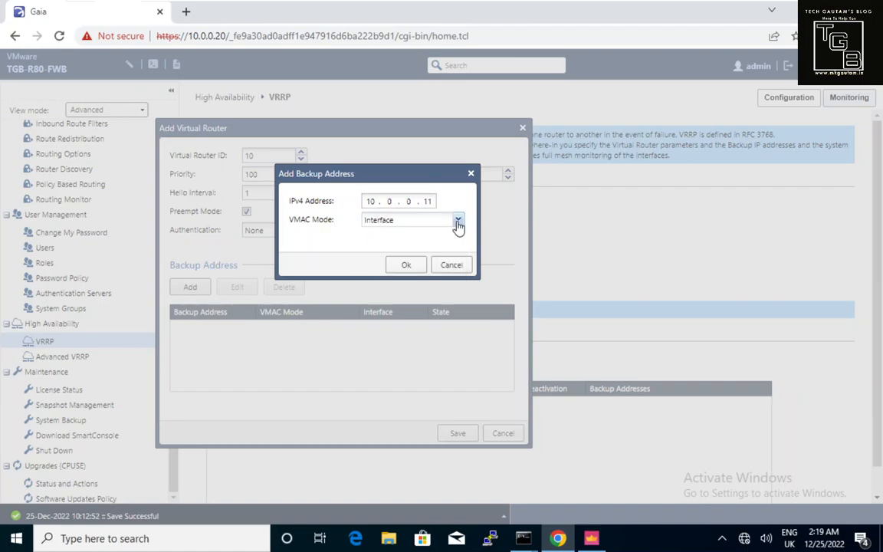
left_click(457, 222)
left_click(442, 235)
left_click(411, 266)
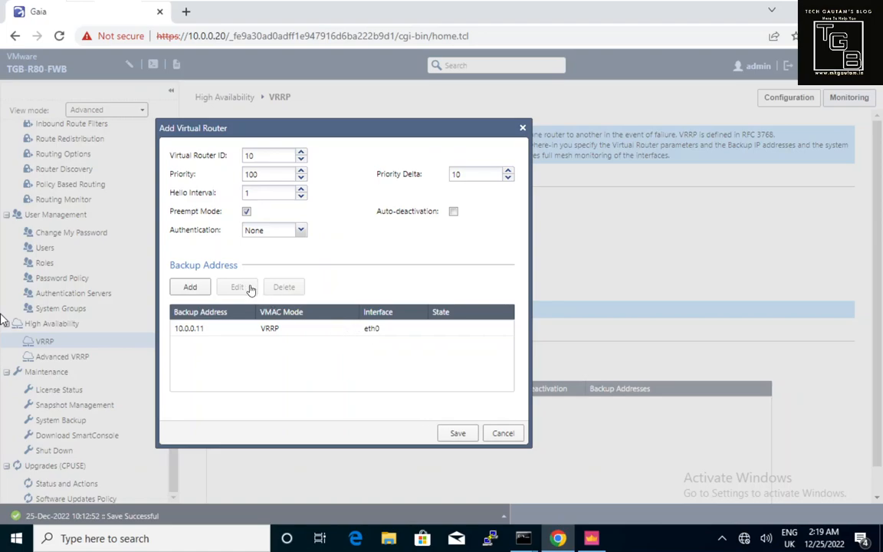
Add the backup address 192.168.62.130 with VMAC mode VRRP and save the virtual router on TGB-R80-FWB.
left_click(206, 289)
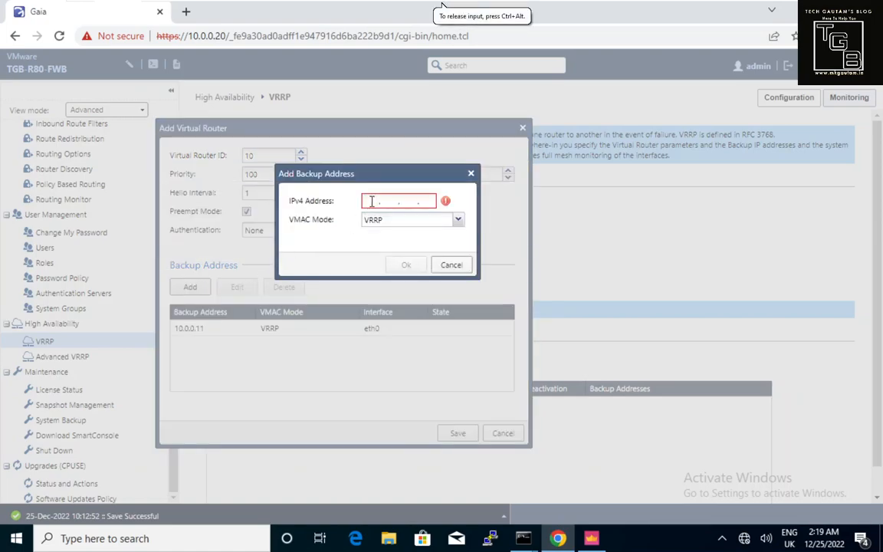
type("192.168")
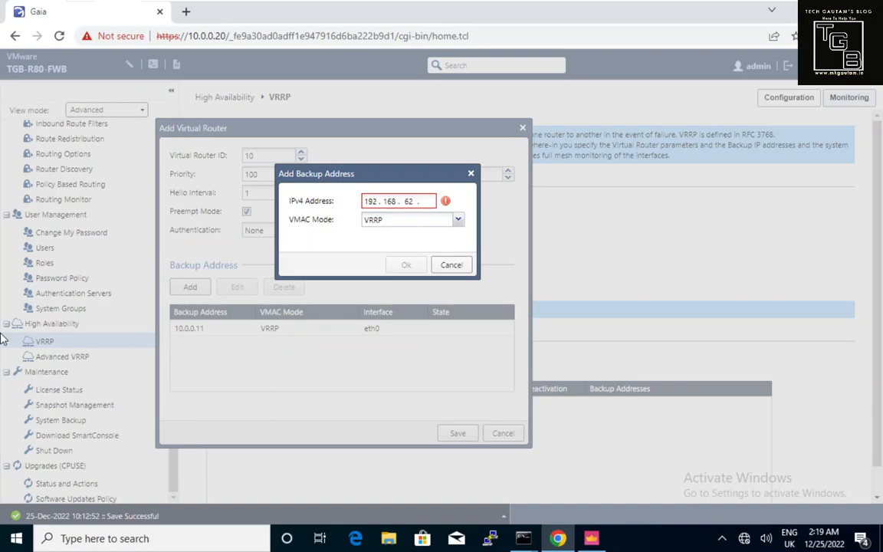
key("alt+Tab")
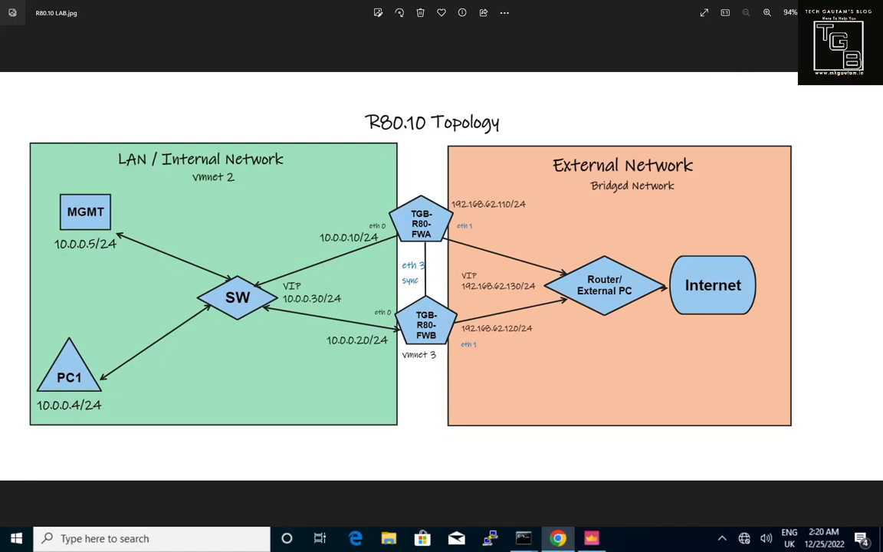
key("alt+Tab")
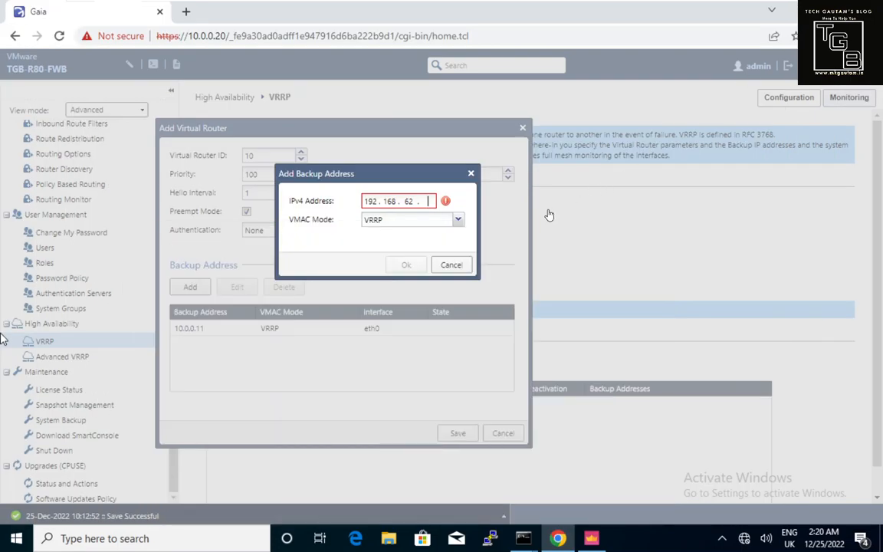
left_click(432, 199)
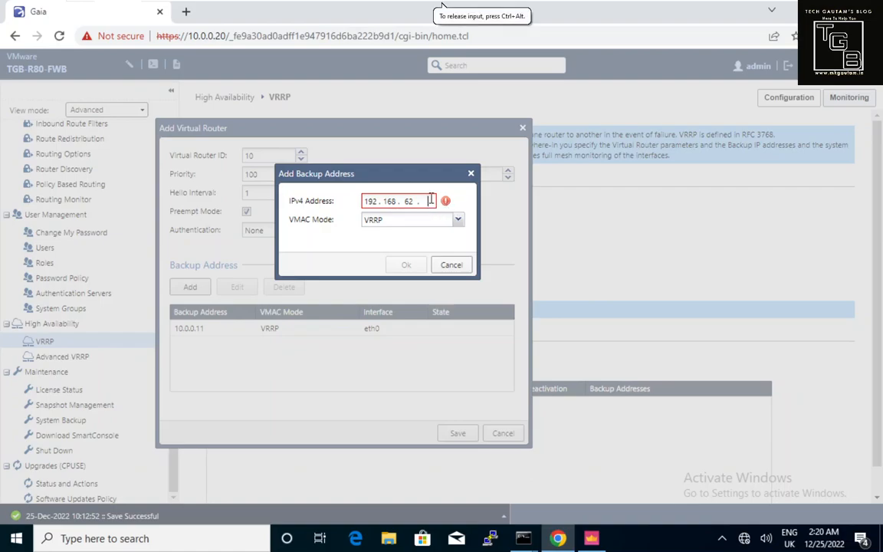
type("130")
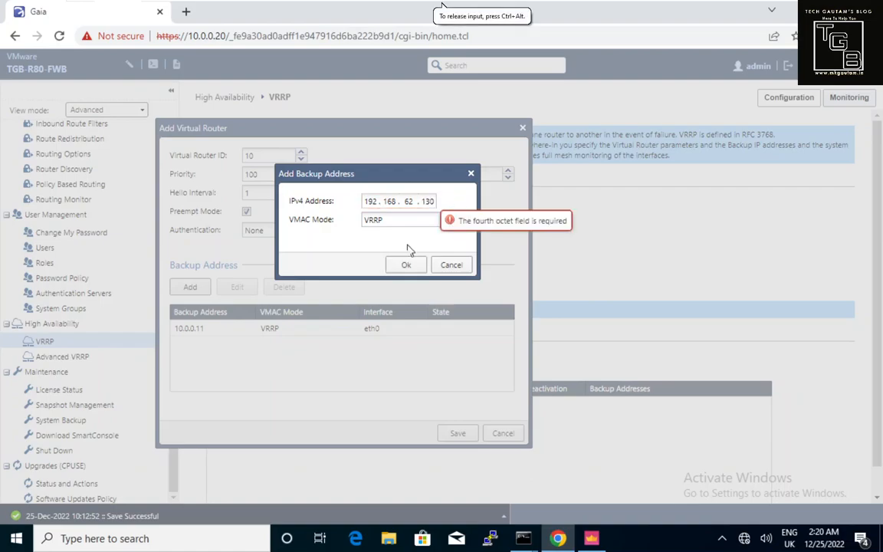
left_click(404, 265)
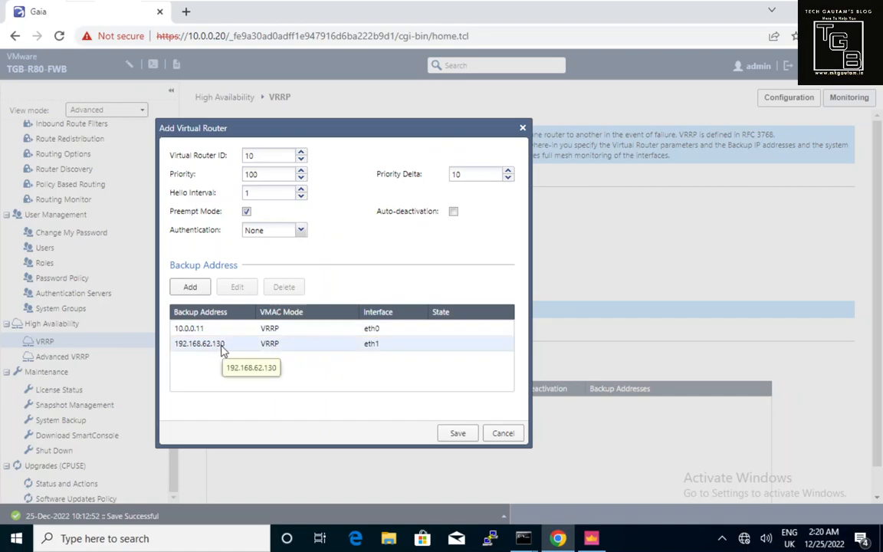
left_click(460, 435)
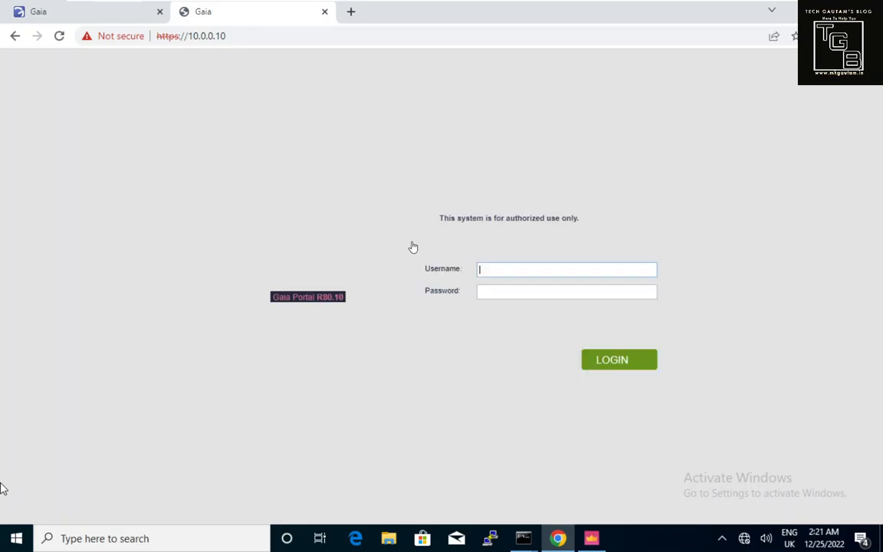
Log in to the Gaia portal at 10.0.0.10 as admin with the account password.
left_click(501, 272)
type("admin")
key("Tab")
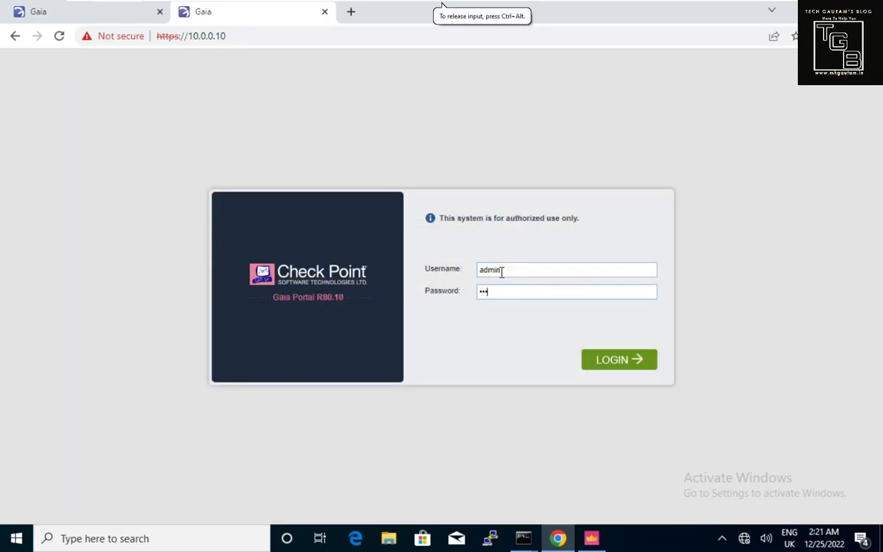
key("Return")
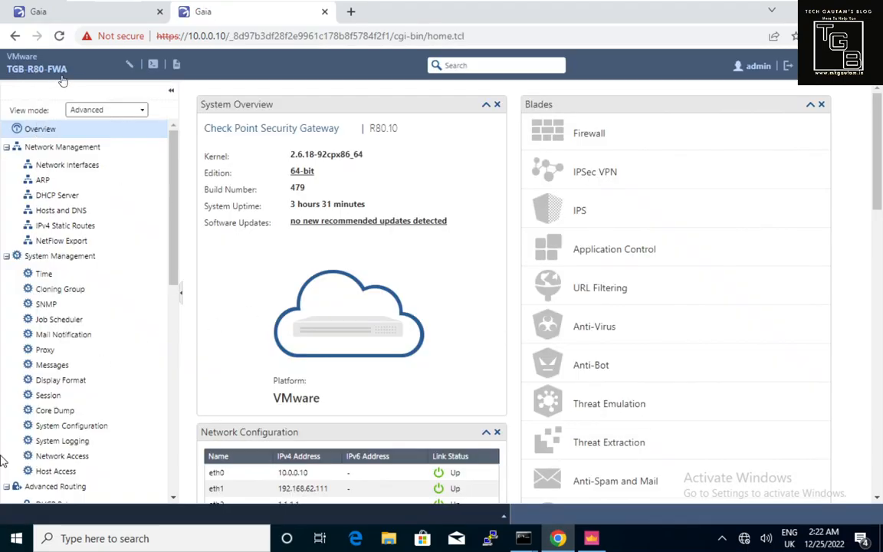
Start a new VRRP virtual router on TGB-R80-FWA with ID 10 and priority 110.
left_click_drag(172, 253, 175, 436)
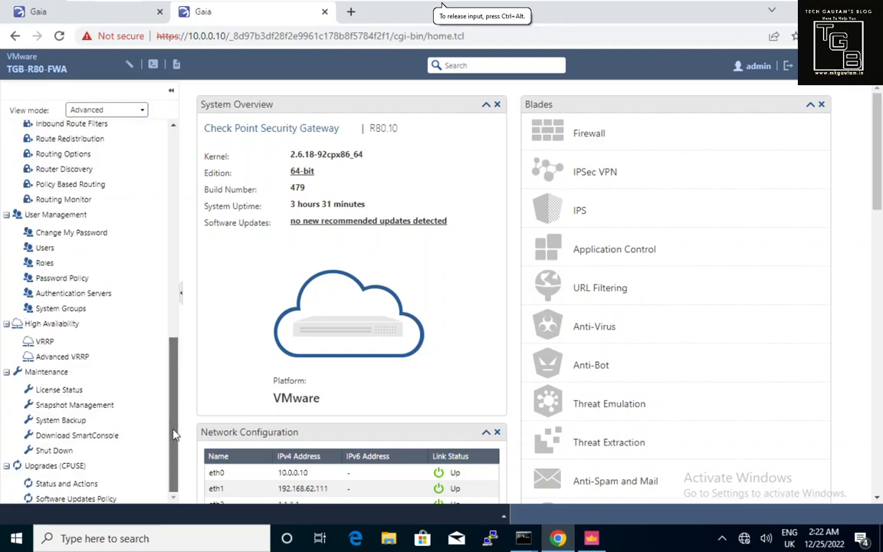
left_click(44, 347)
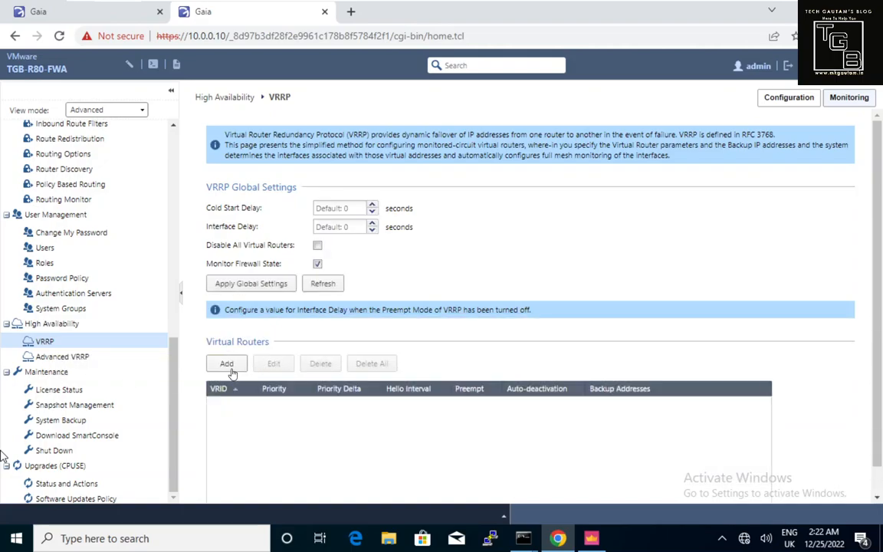
left_click(227, 364)
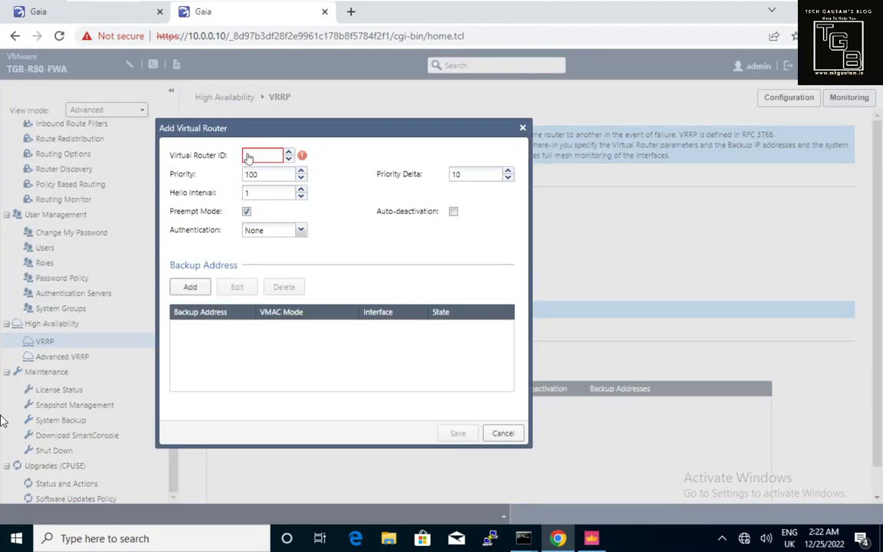
left_click(110, 22)
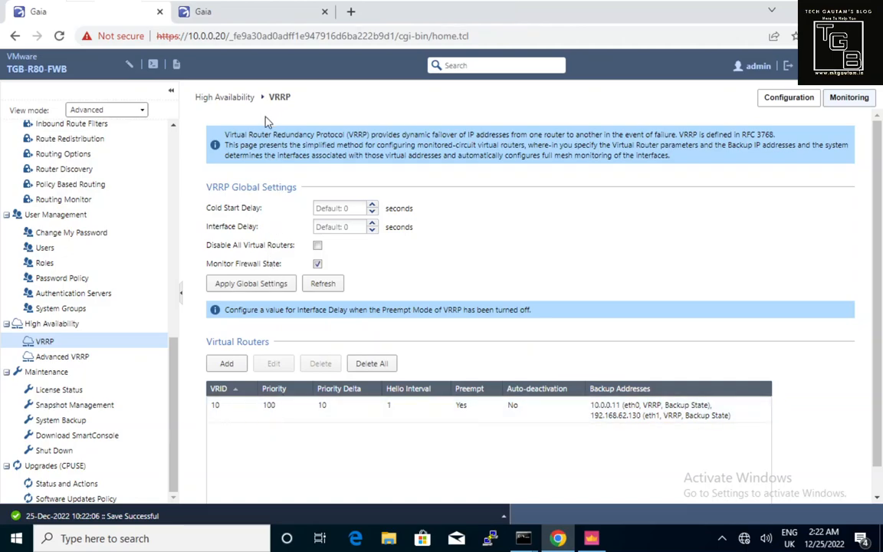
left_click(268, 14)
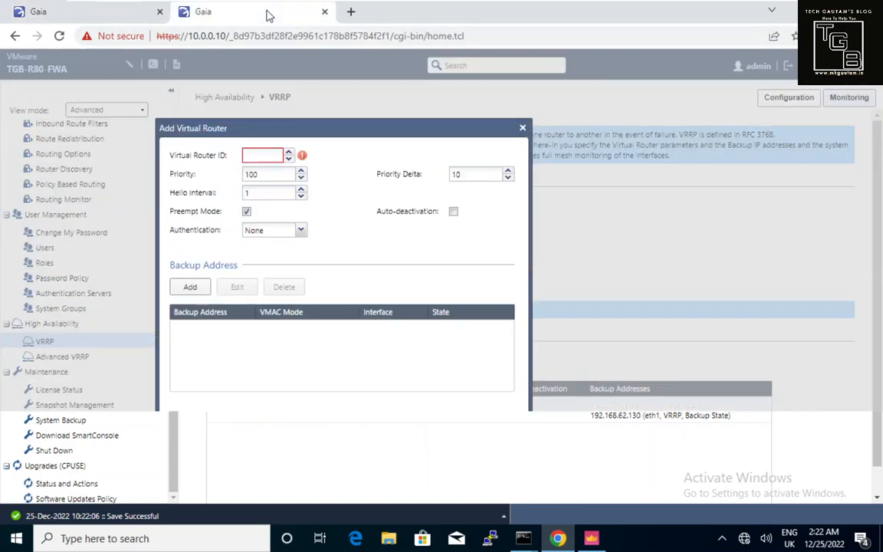
left_click(269, 159)
type("1")
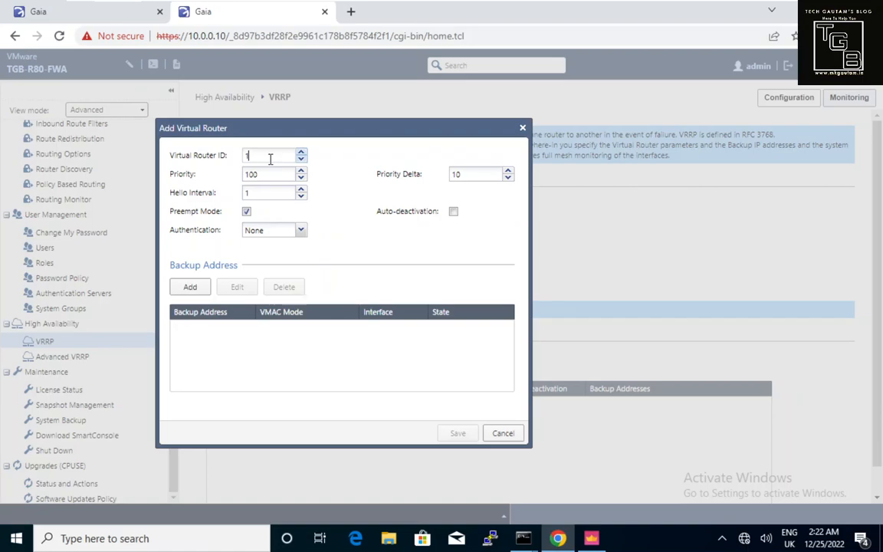
left_click(263, 174)
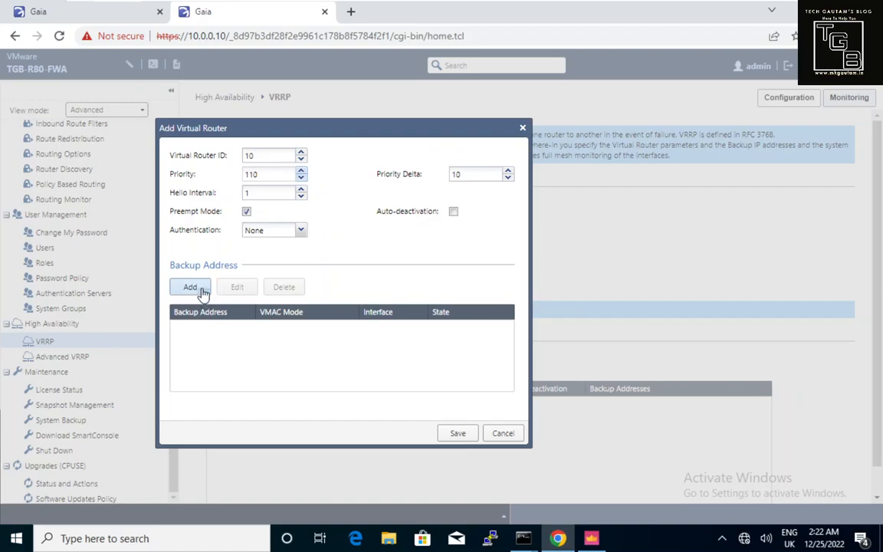
Add the backup address 10.0.0.11 with VMAC mode VRRP to TGB-R80-FWA's virtual router.
left_click(203, 291)
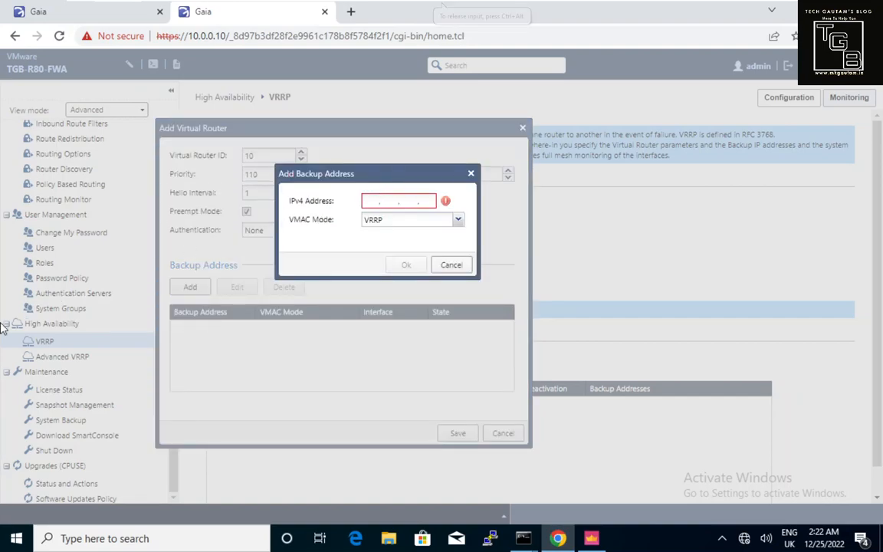
left_click(373, 200)
mouse_move(373, 201)
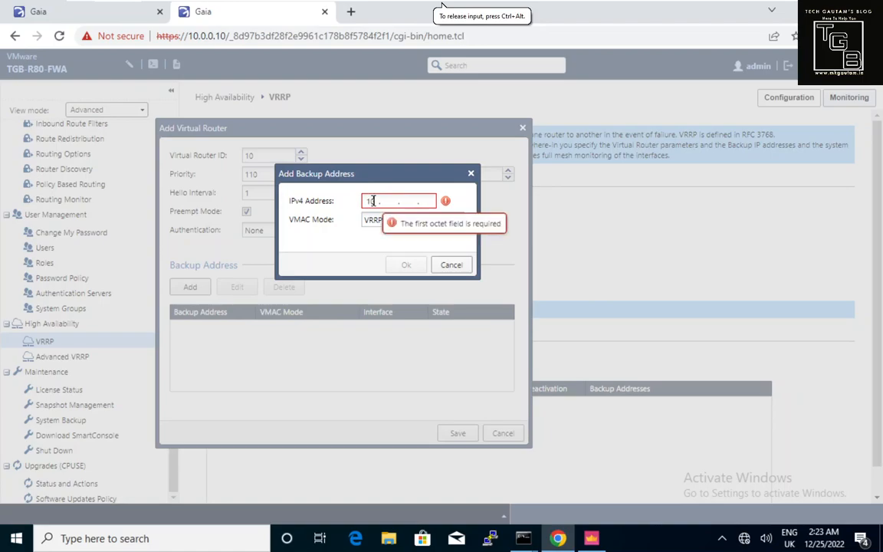
type("10 . 0 . 0 . 10")
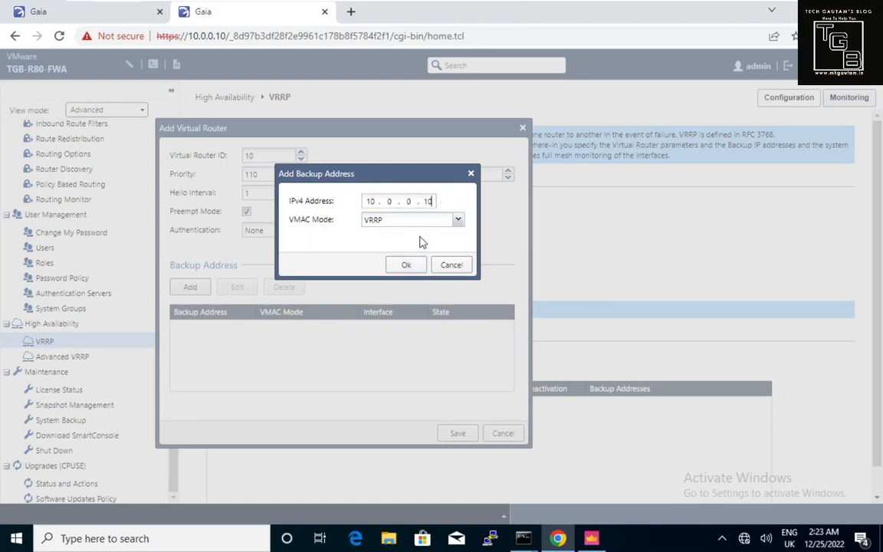
left_click(115, 12)
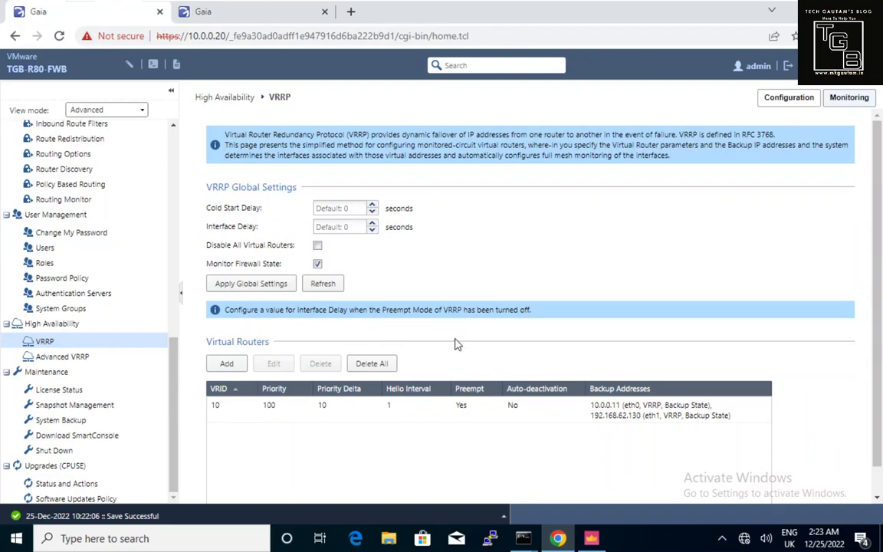
left_click(282, 17)
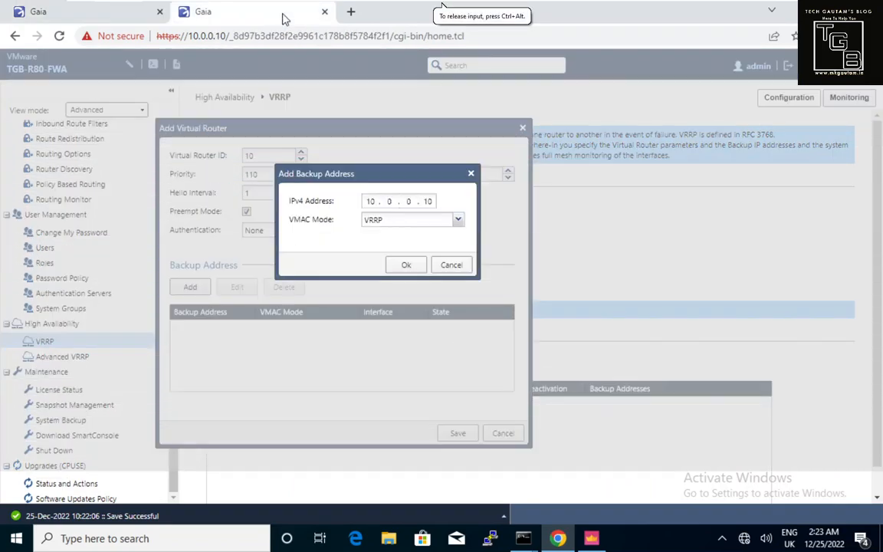
key("BackSpace")
type("1")
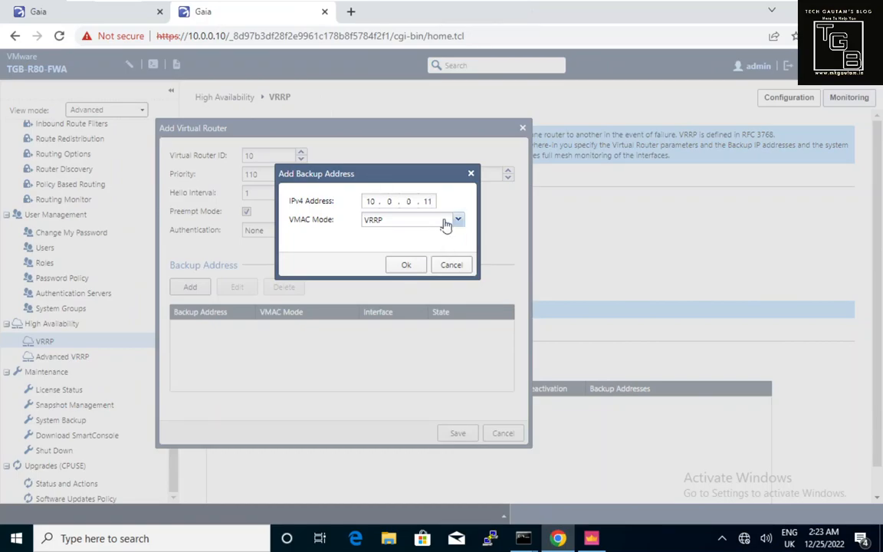
left_click(412, 265)
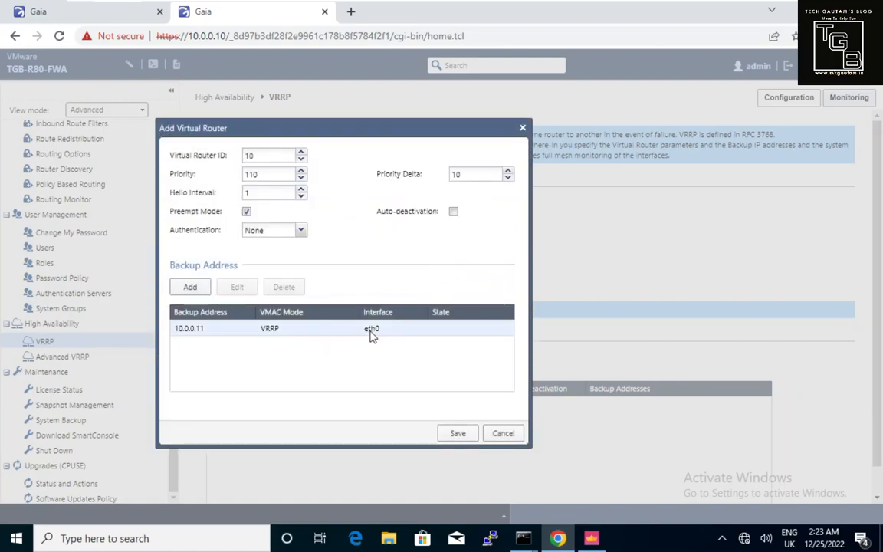
Add a second backup address, 192.168.62.130 with VMAC mode VRRP, to TGB-R80-FWA's virtual router.
left_click(200, 288)
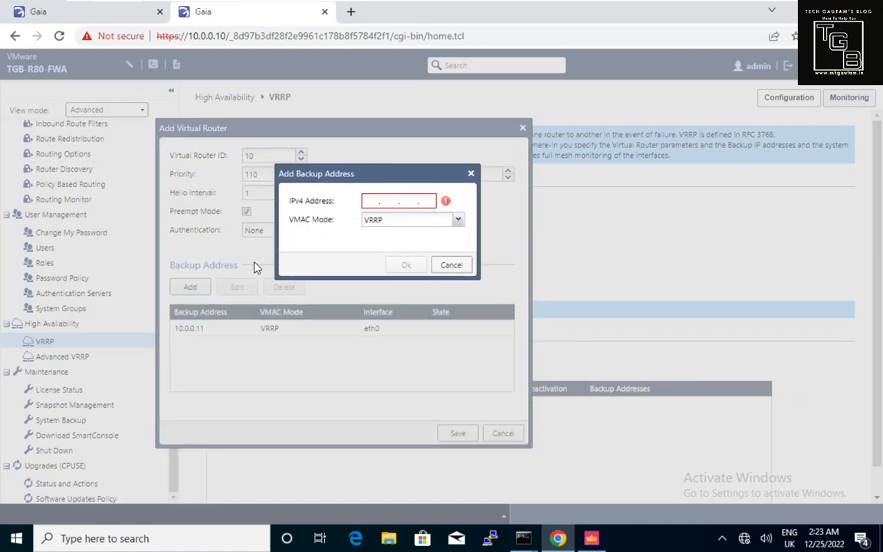
left_click(370, 202)
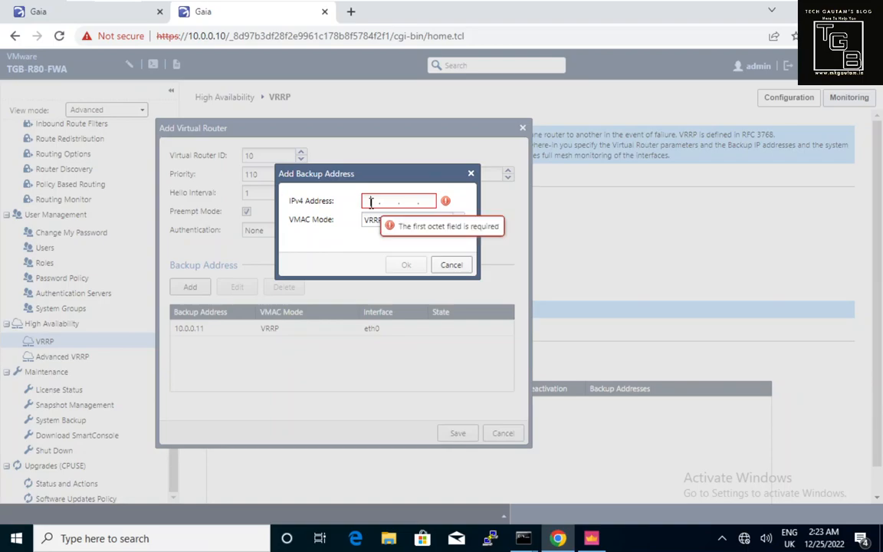
type("192 . 168 . 62 . 130")
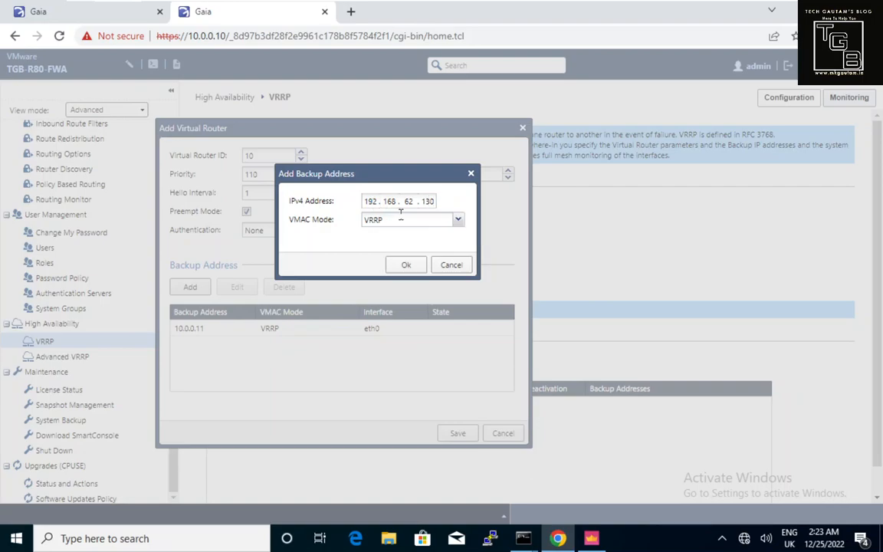
left_click(412, 264)
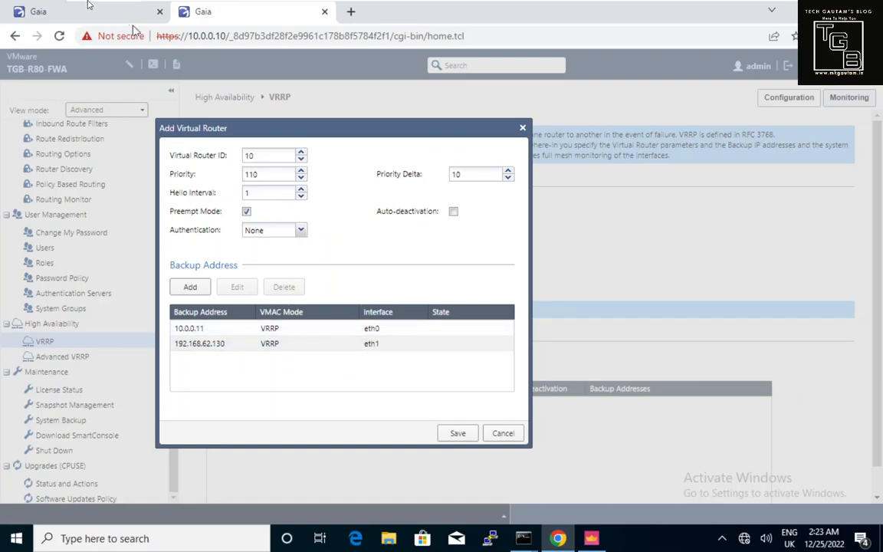
Compare the settings with TGB-R80-FWB's virtual router and save the virtual router on TGB-R80-FWA.
left_click(84, 14)
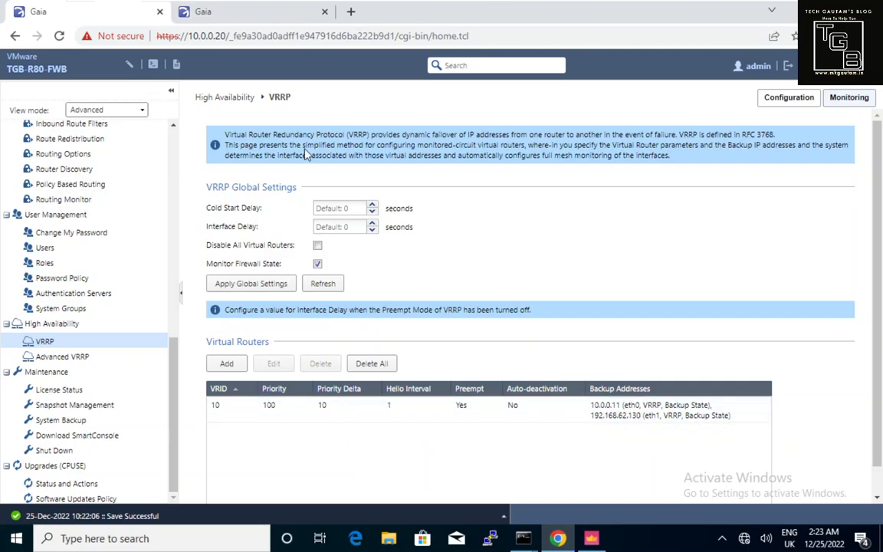
left_click(281, 17)
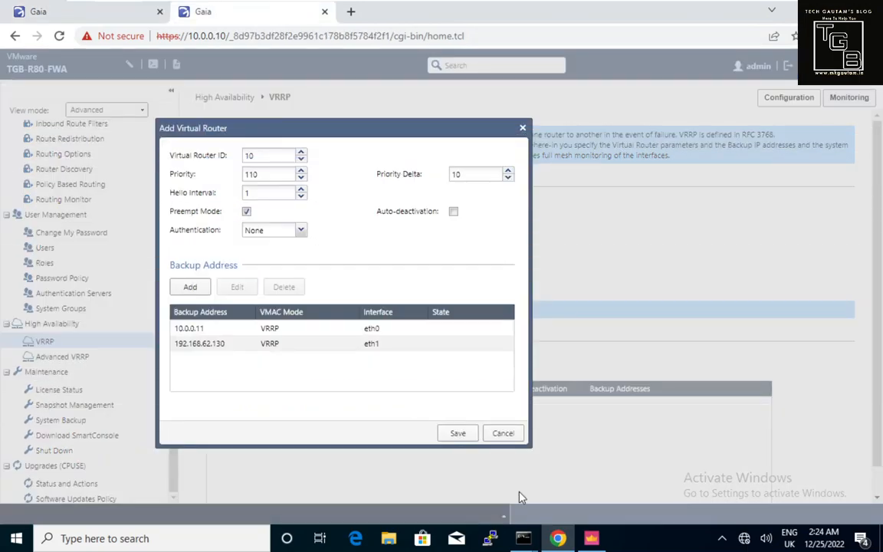
left_click(458, 433)
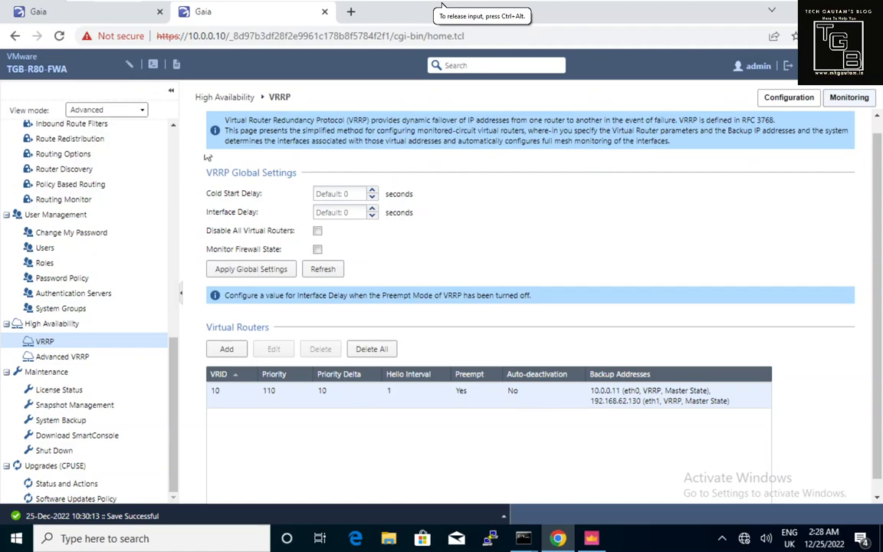
left_click(118, 13)
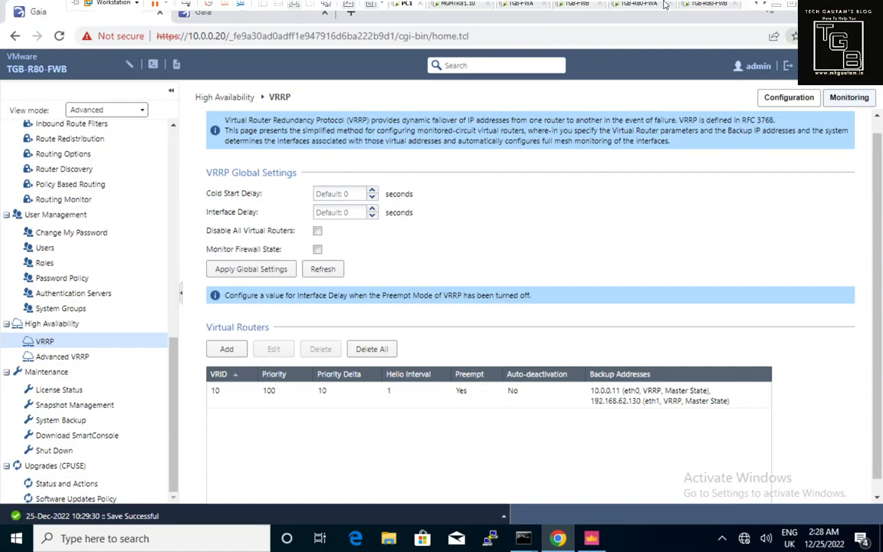
On the TGB-R80-FWA console, run cpconfig and enable cluster membership for the gateway with option 6.
left_click(644, 8)
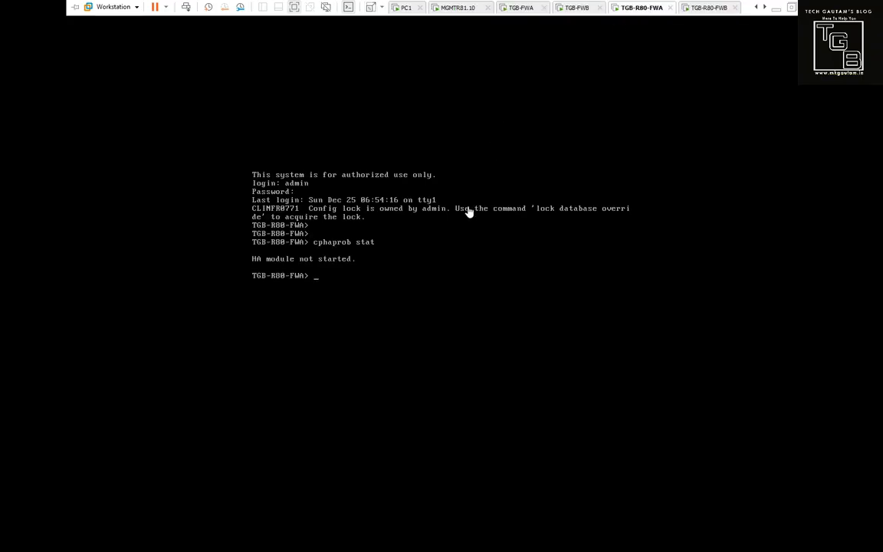
type("cpconfig")
key("Return")
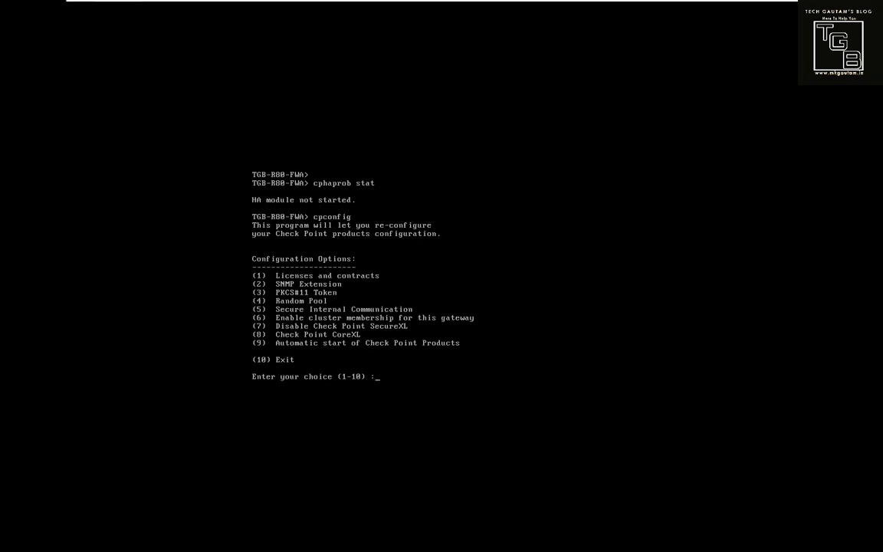
key("Return")
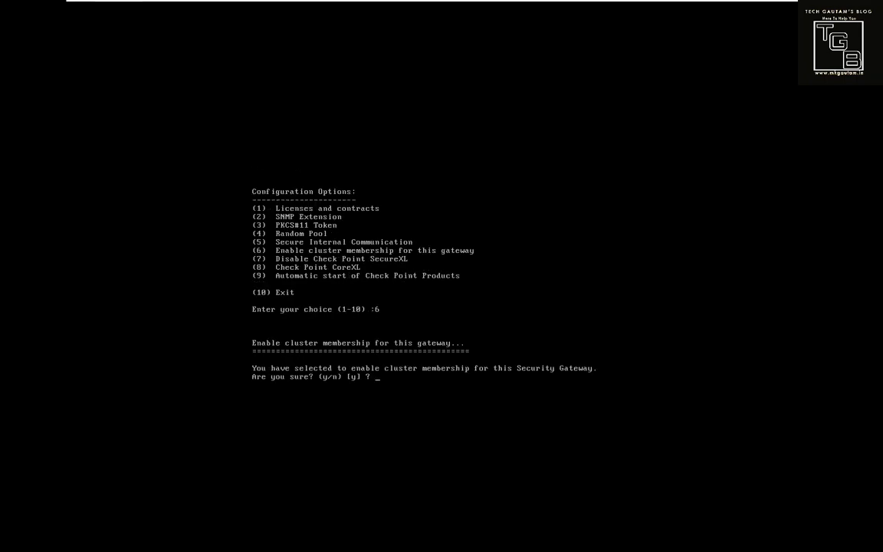
type("y")
key("Return")
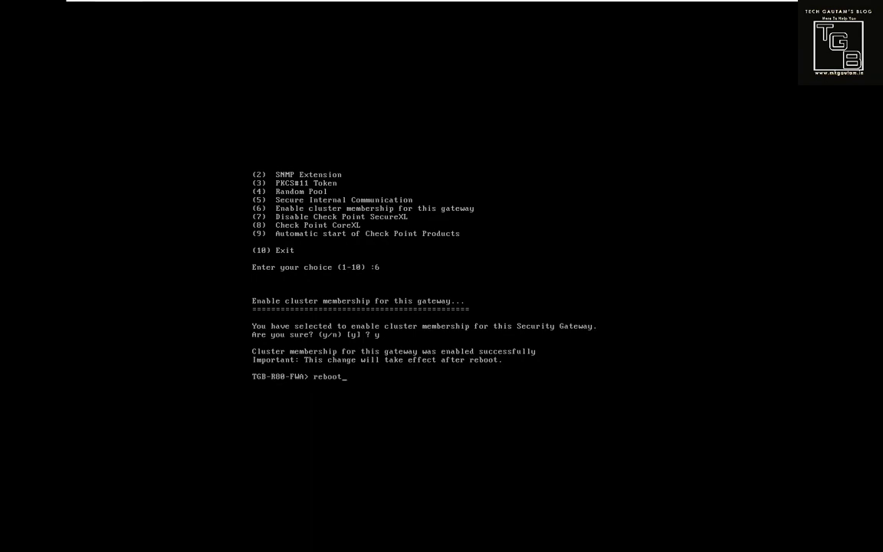
Acquire the configuration lock on TGB-R80-FWA with lock database override and reboot the gateway.
type("reboot")
key("Return")
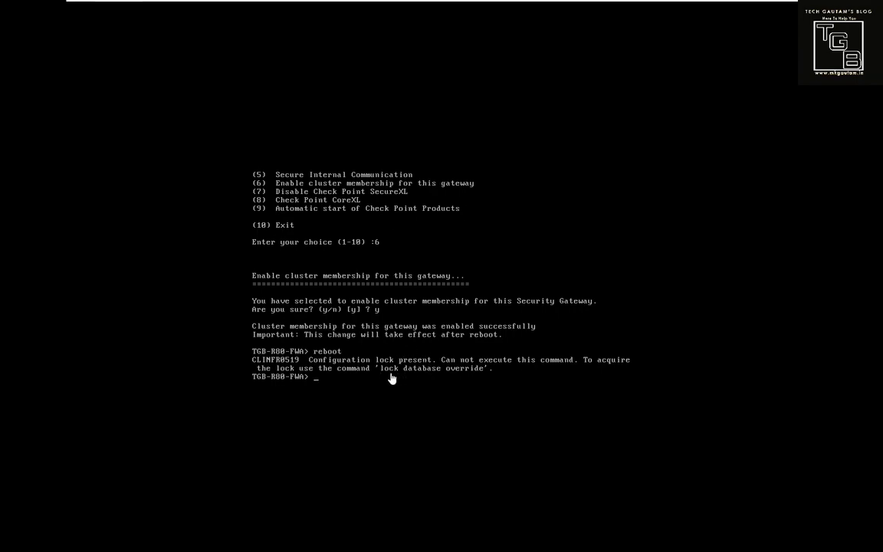
mouse_move(645, 4)
key("Tab")
type("ov")
key("Tab")
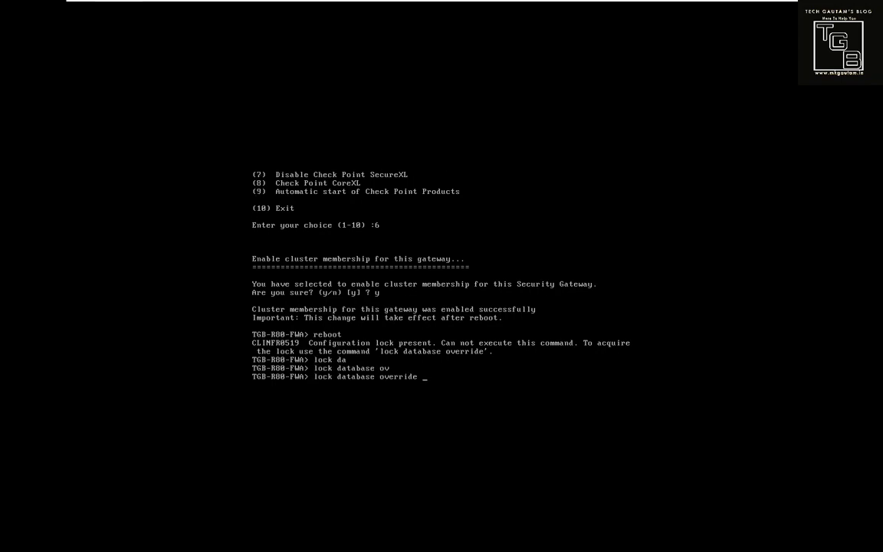
key("Return")
type("reboot")
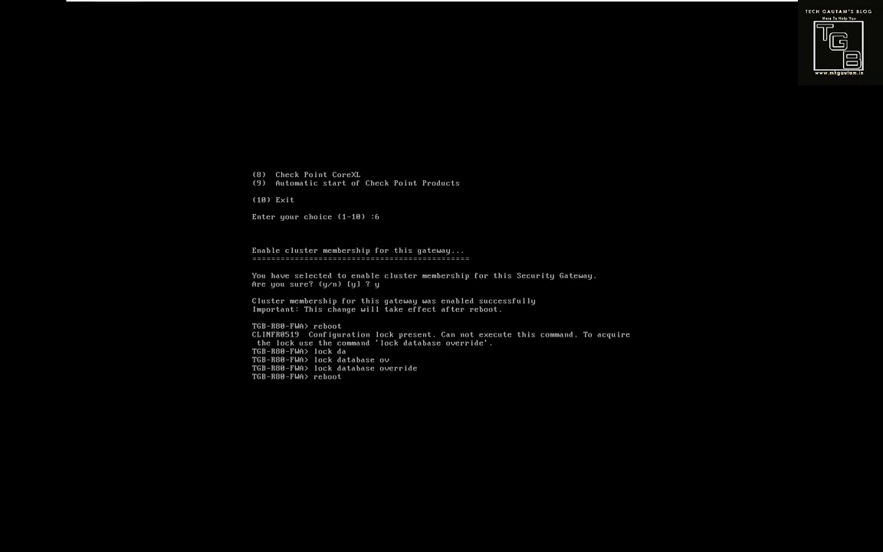
key("Return")
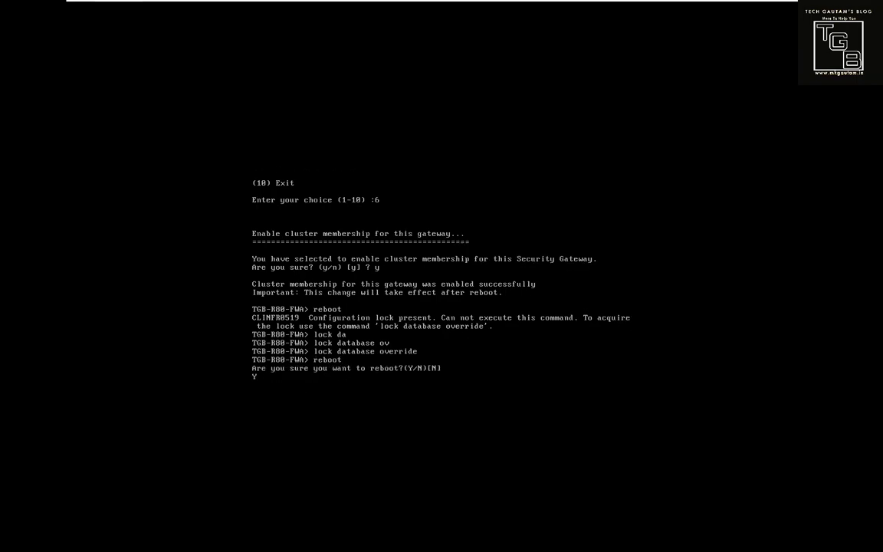
key("Return")
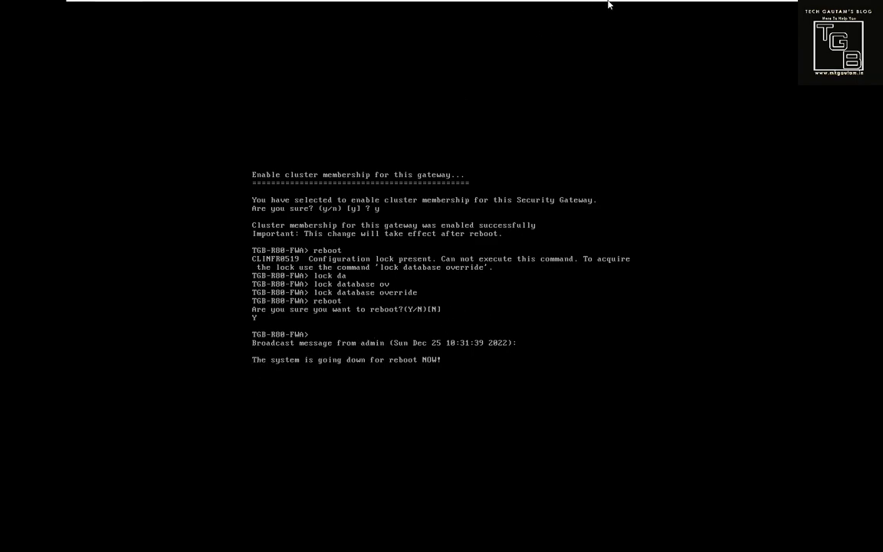
Log in to the TGB-R80-FWB console as admin with the account password.
left_click(702, 9)
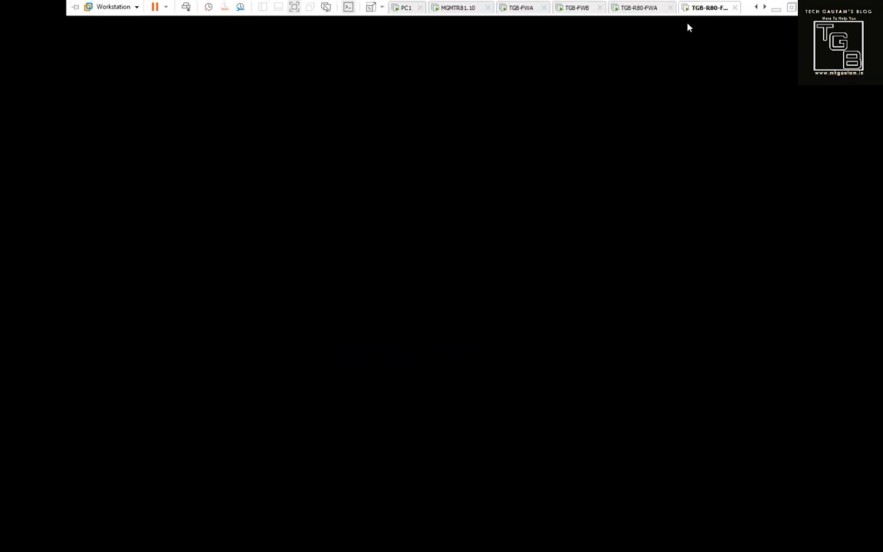
left_click(475, 189)
type("admin")
key("Return")
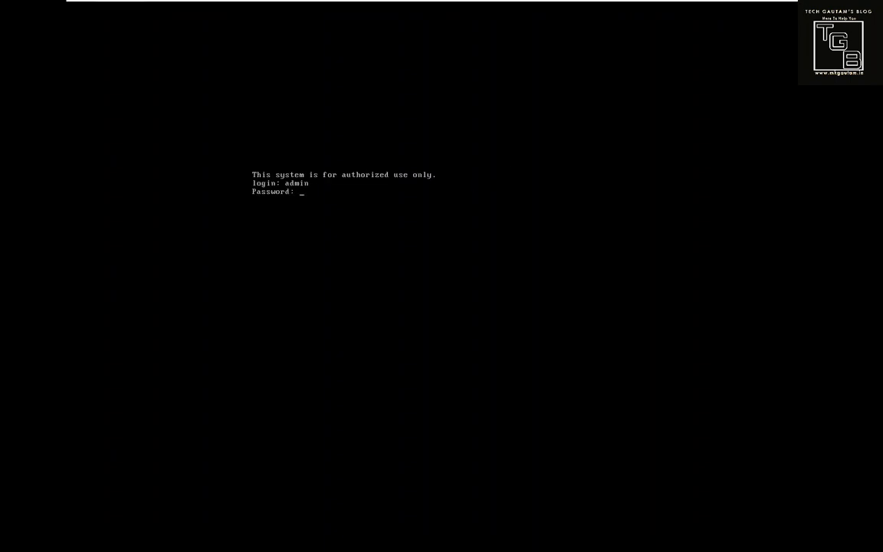
key("Return")
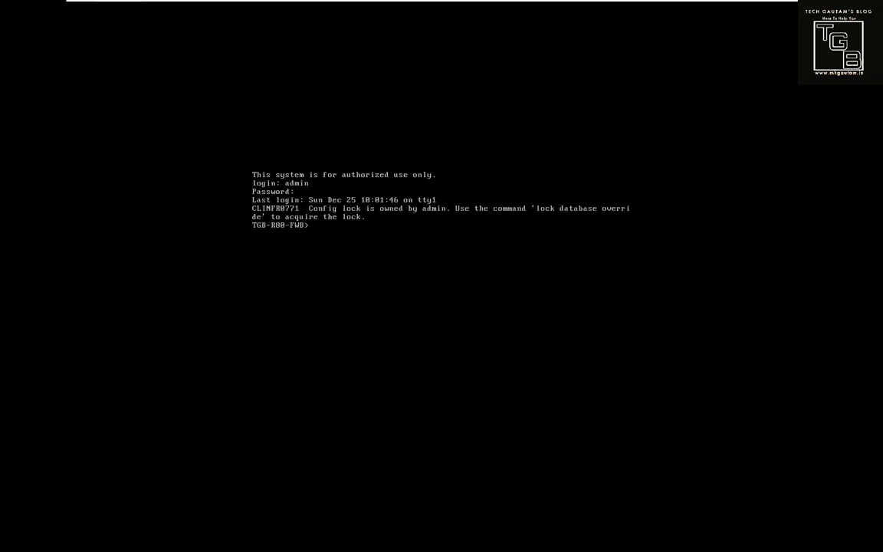
Acquire the configuration lock on TGB-R80-FWB with lock database override.
key("Return")
key("Return")
key("Return")
key("Return")
type("lov")
key("Tab")
key("Tab")
type("da")
key("Tab")
type("ov")
key("Tab")
key("Return")
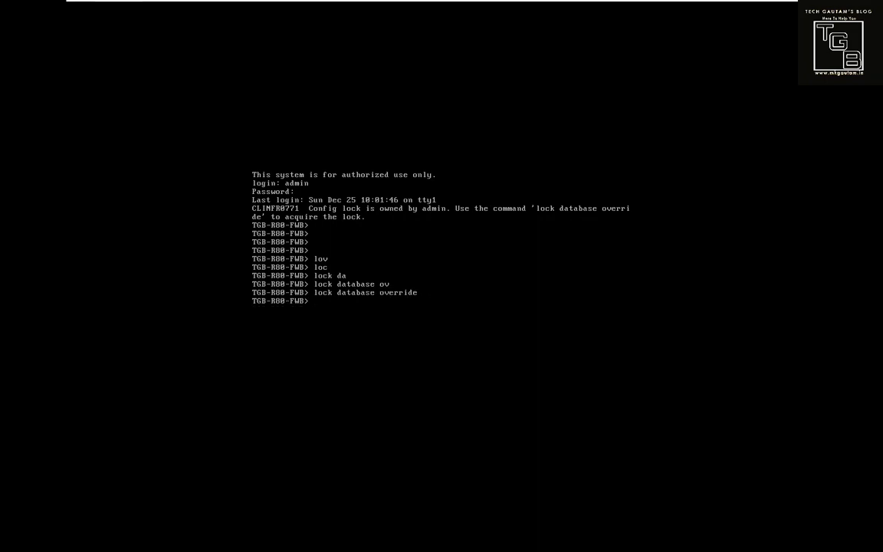
Reboot TGB-R80-FWB from its console and confirm with Y.
key("Return")
key("Return")
type("reboot")
key("Return")
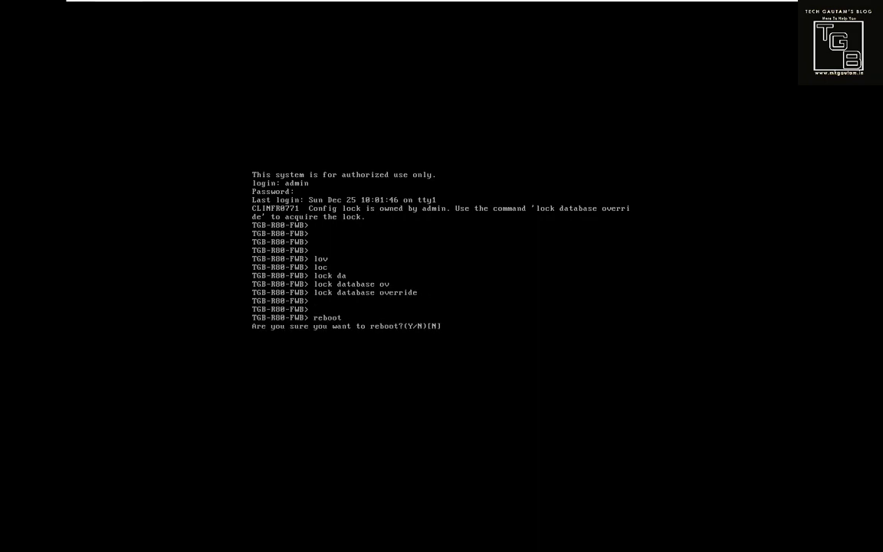
type("Y")
key("Return")
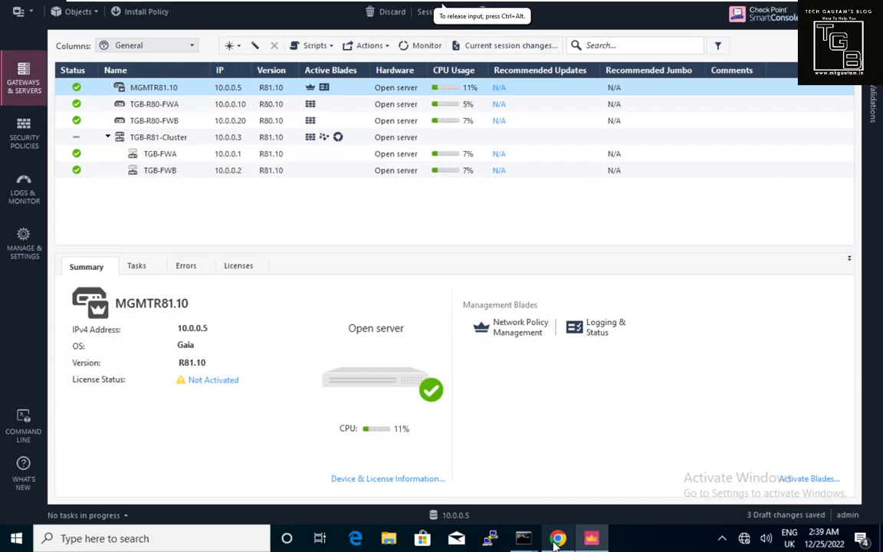
Review the VRRP virtual router settings of TGB-R80-FWA and TGB-R80-FWB in their Gaia portals.
left_click(557, 538)
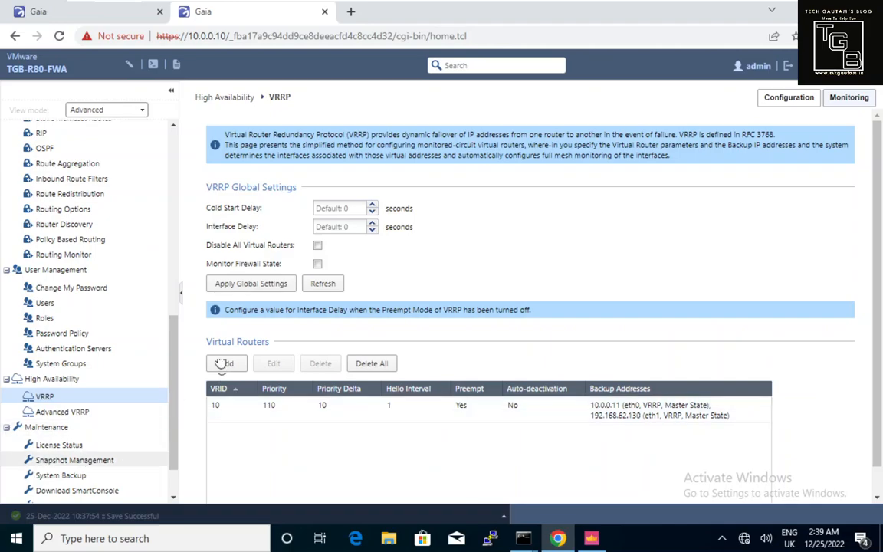
left_click(121, 17)
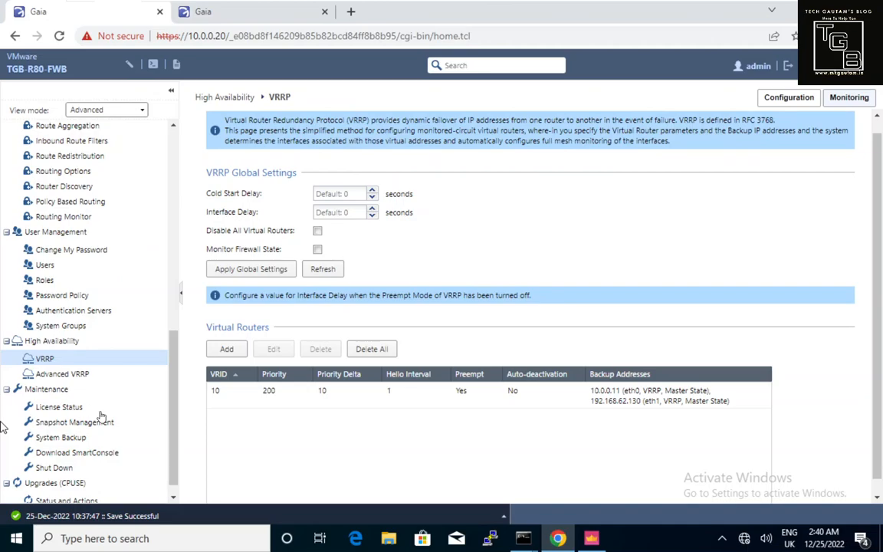
Switch to SmartConsole and add a rule named VRRP above the Stealth Rule in the Standard security policy.
left_click(591, 538)
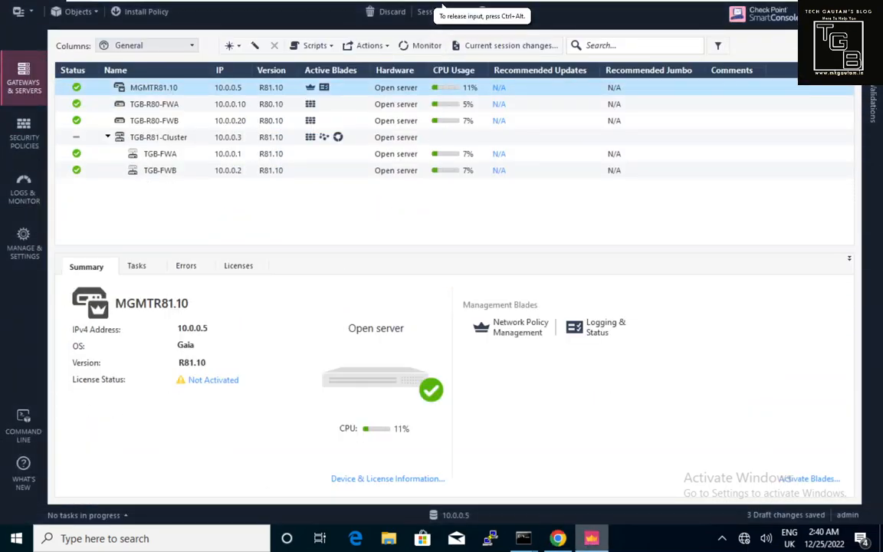
left_click(25, 134)
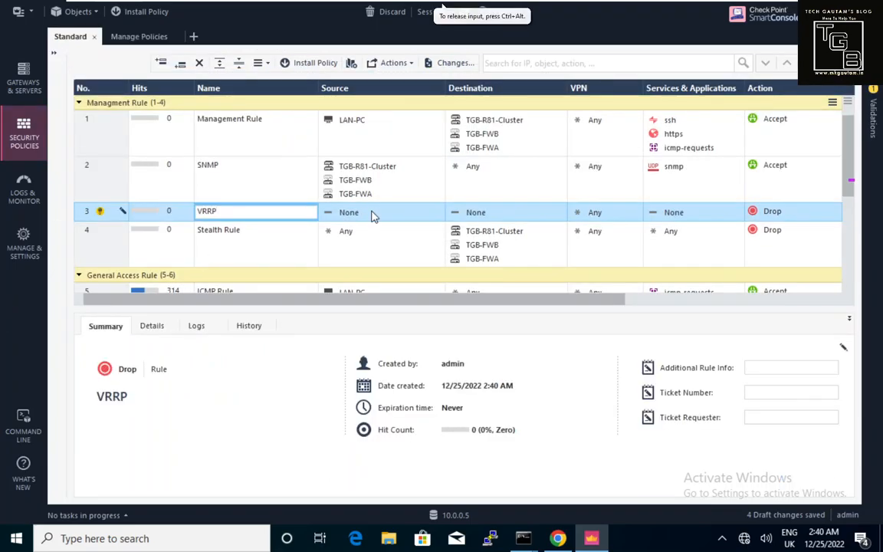
left_click(440, 215)
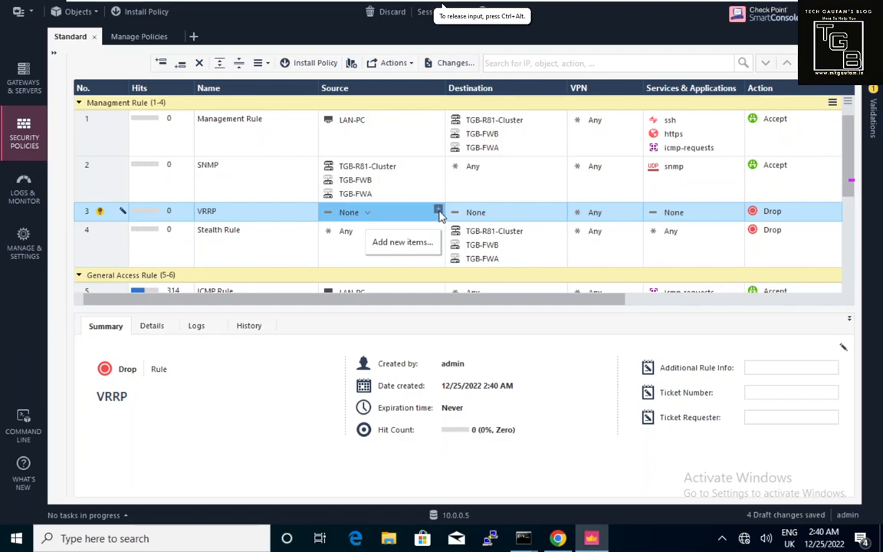
Set both the source and the destination of the VRRP rule to Any.
left_click(355, 218)
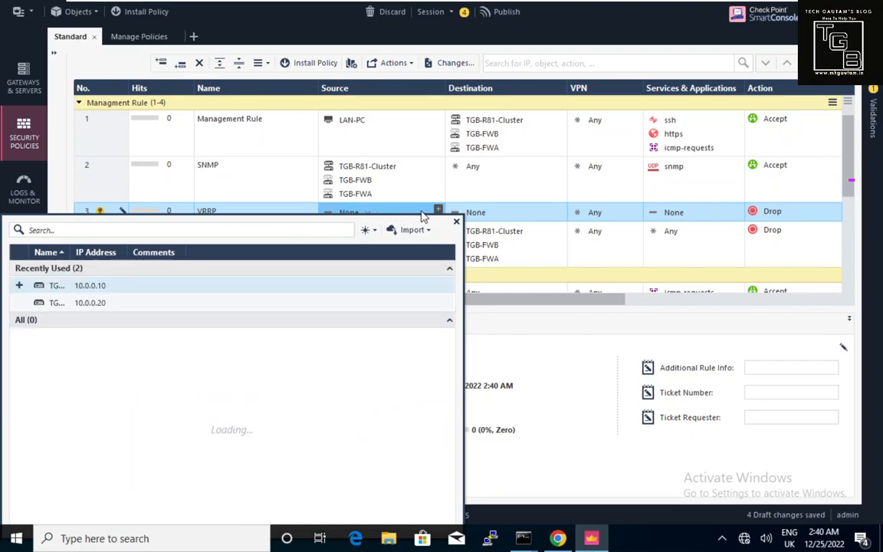
left_click(422, 211)
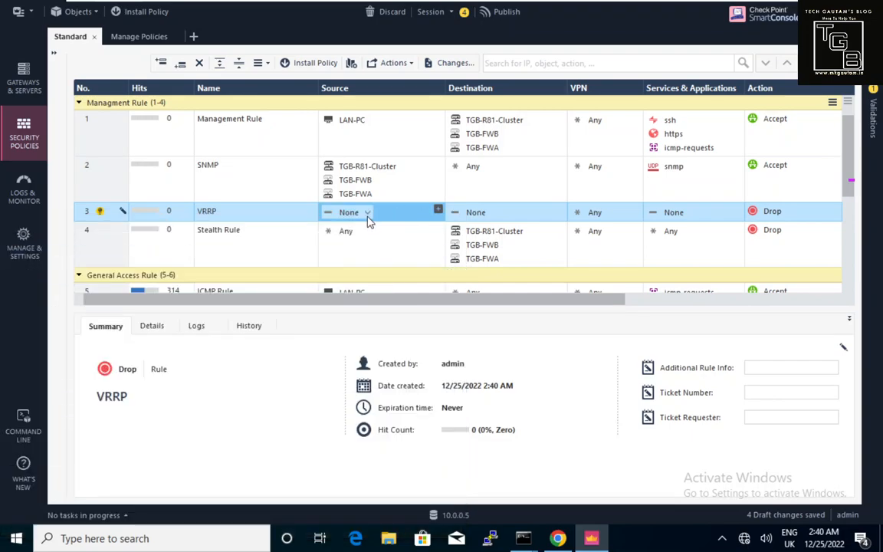
key("Down")
key("Up")
left_click(365, 213)
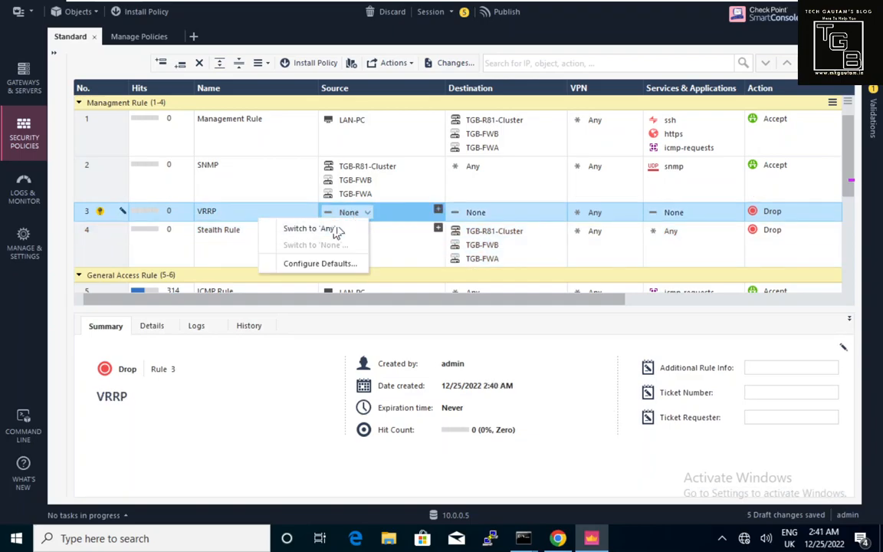
left_click(334, 232)
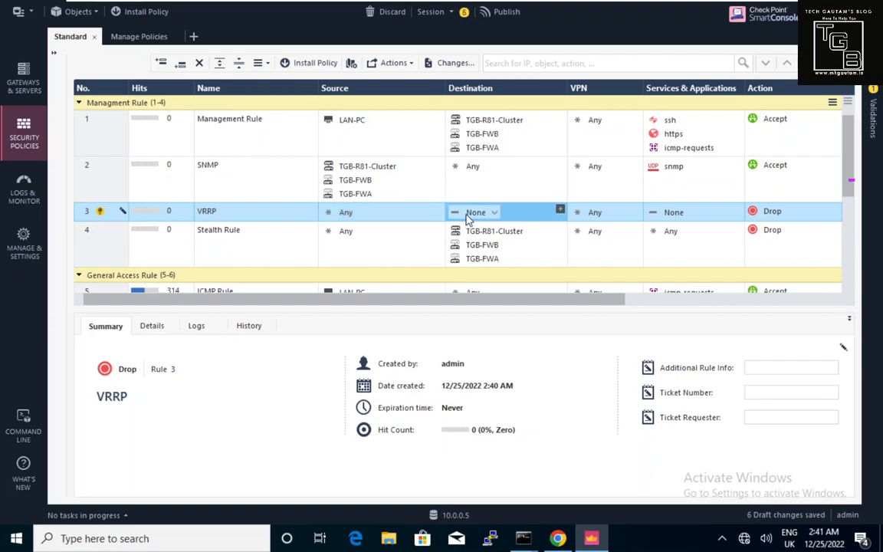
left_click(494, 216)
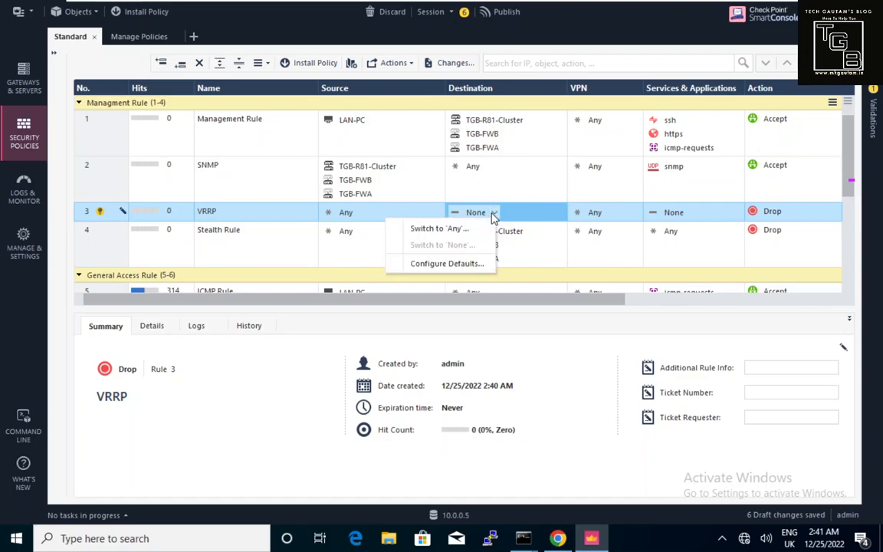
left_click(472, 232)
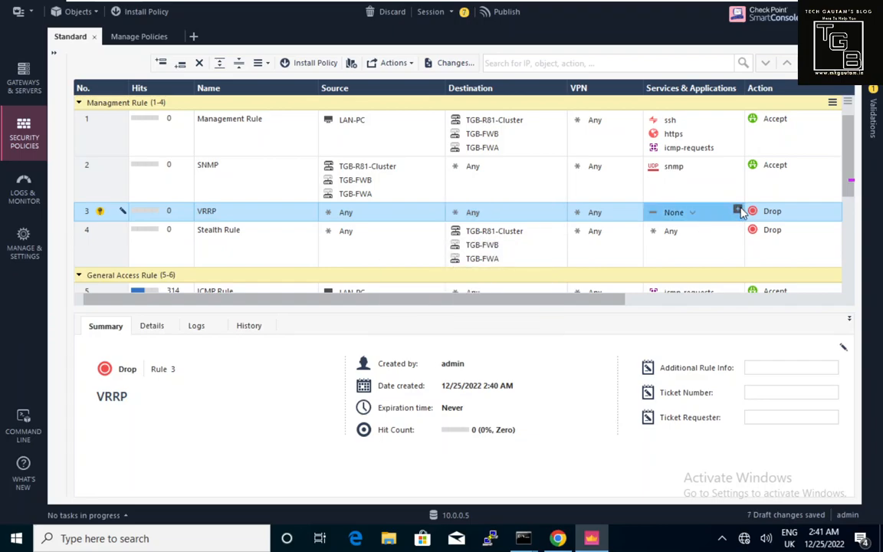
Search the services for vrrp and add the vrrp service to the VRRP rule.
left_click(737, 210)
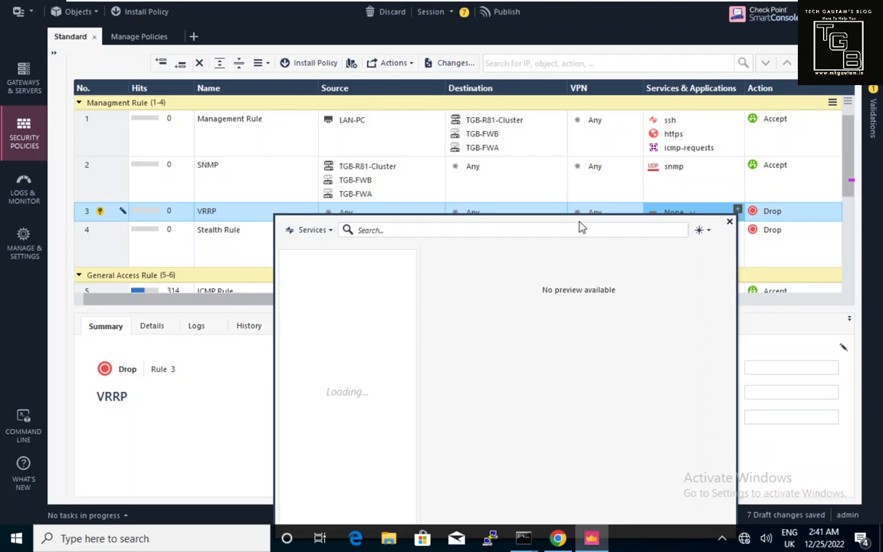
left_click(538, 225)
type("v")
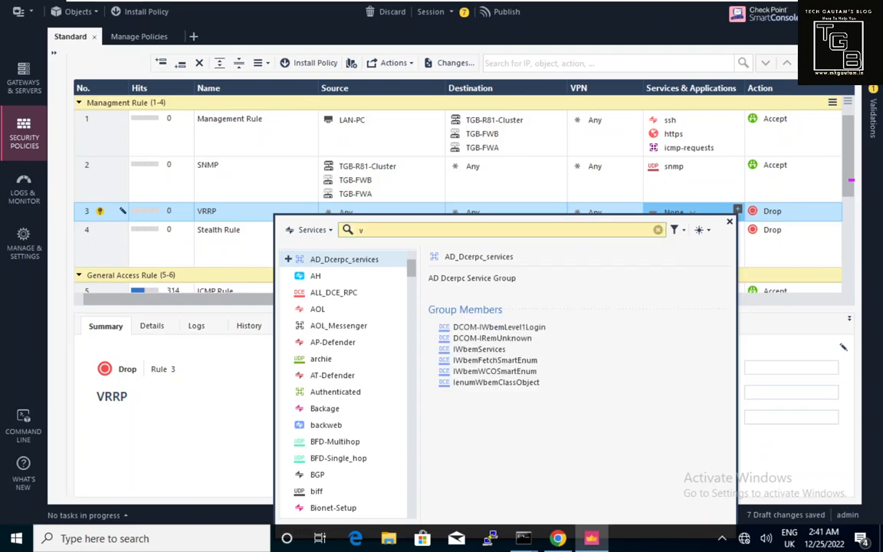
type("rrp")
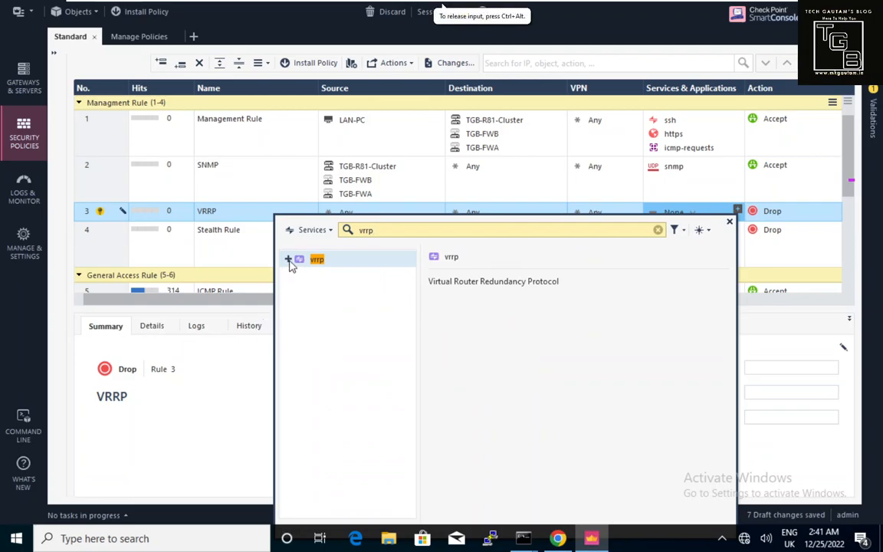
left_click(289, 261)
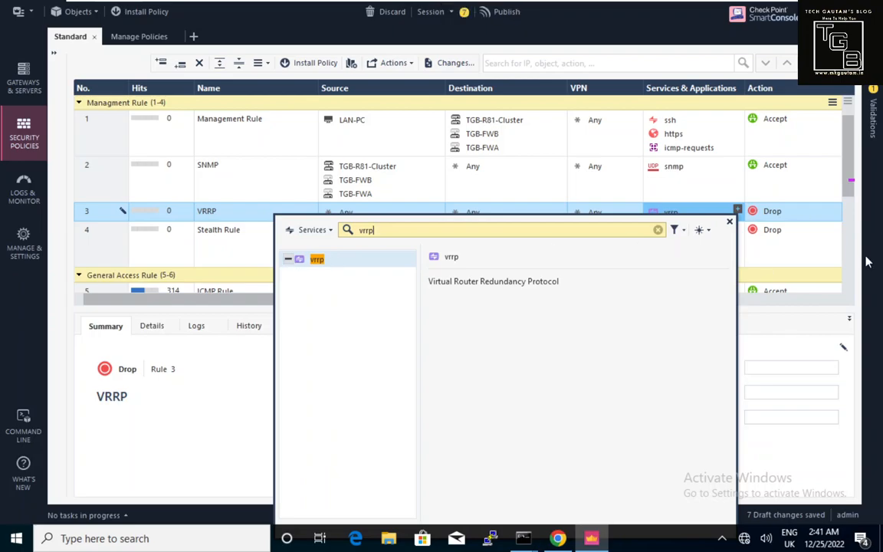
left_click(772, 217)
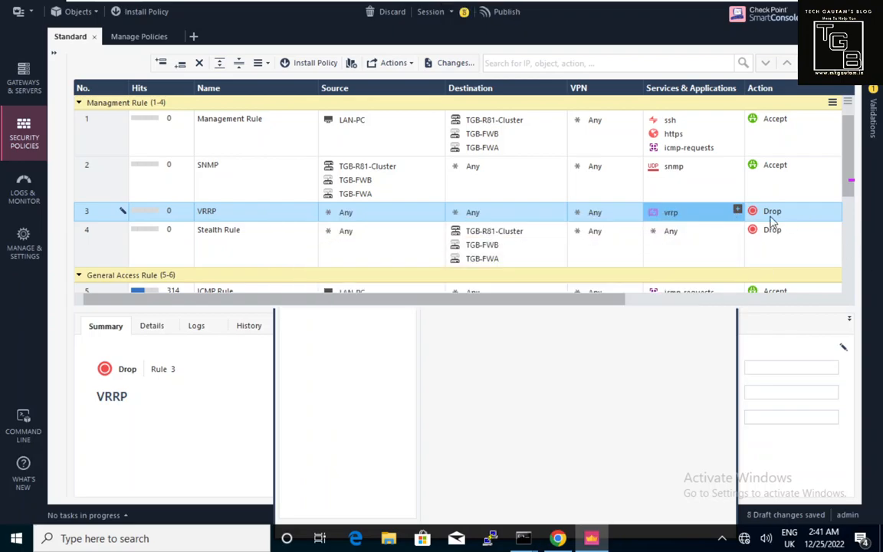
Set the VRRP rule's action to Accept and its tracking to Log.
left_click(771, 220)
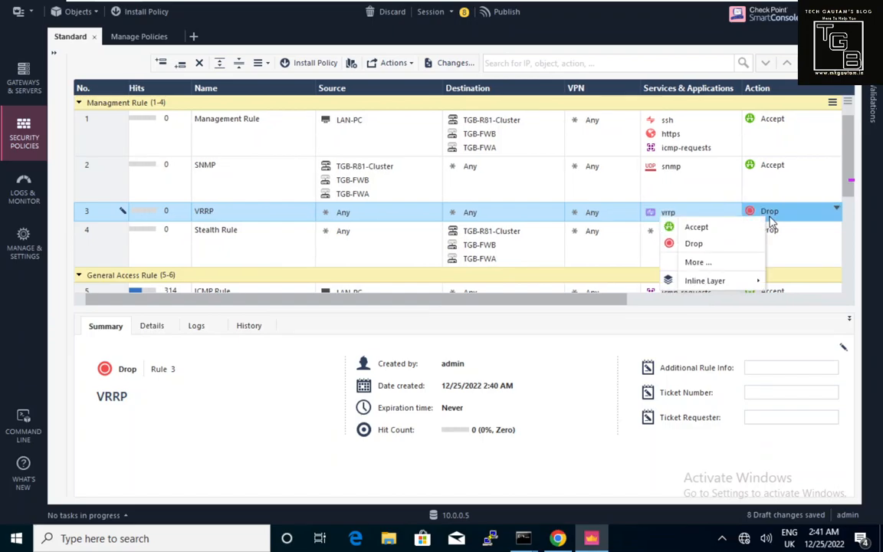
left_click(743, 232)
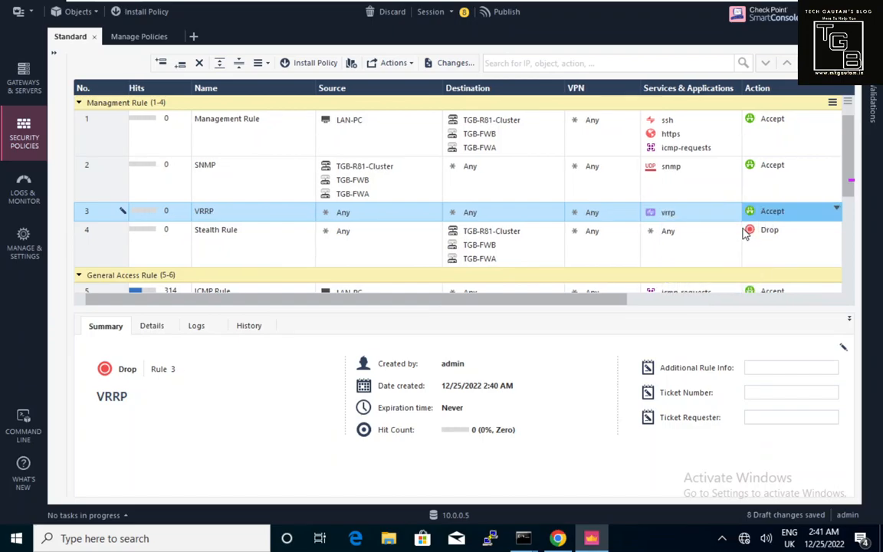
left_click(757, 299)
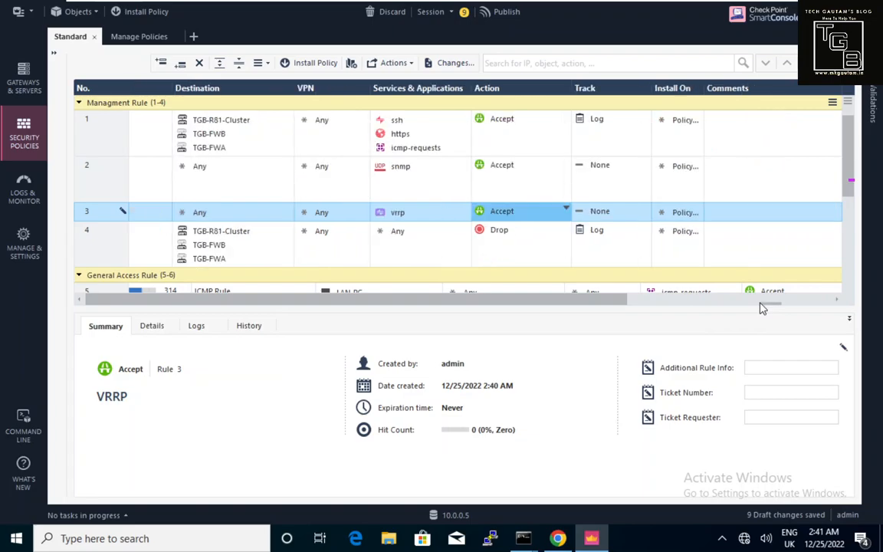
left_click(622, 210)
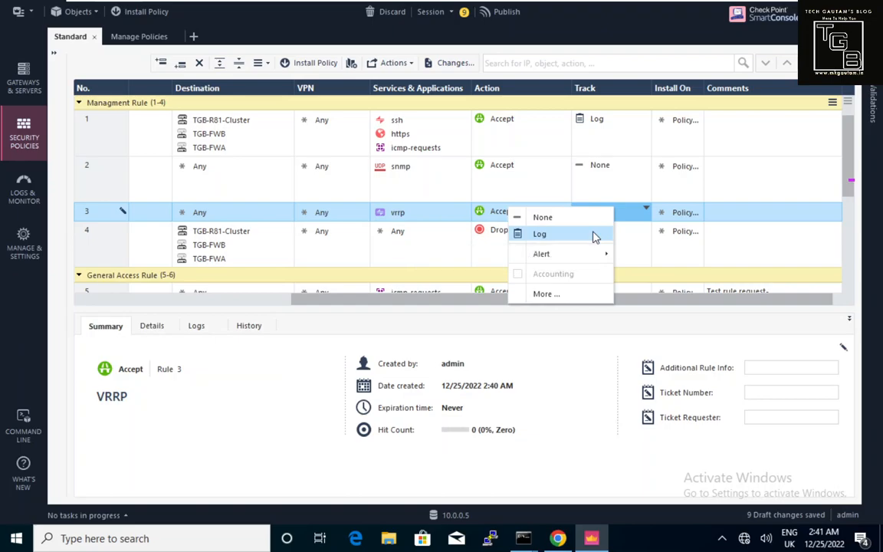
left_click(595, 235)
Set the tracking of the Cleanup rule in the General Access Rule section to Log.
scroll(594, 237, "down", 1)
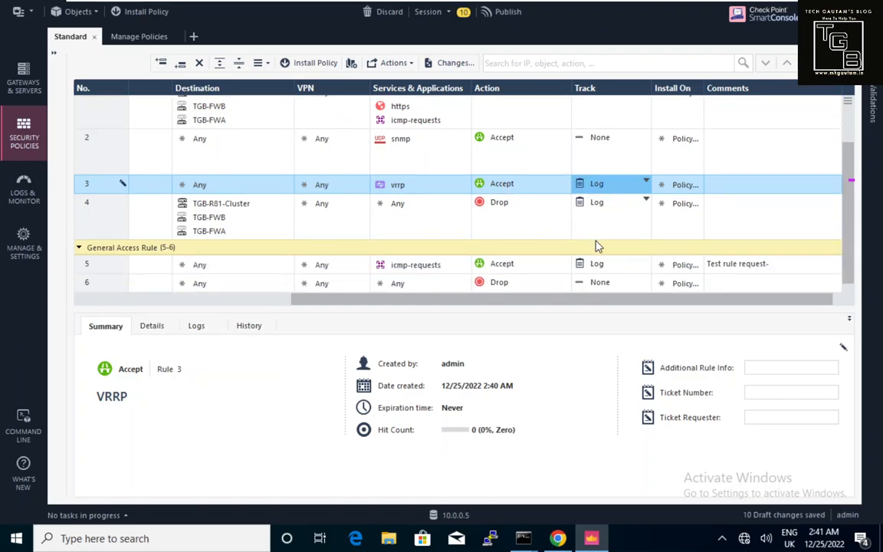
left_click(606, 285)
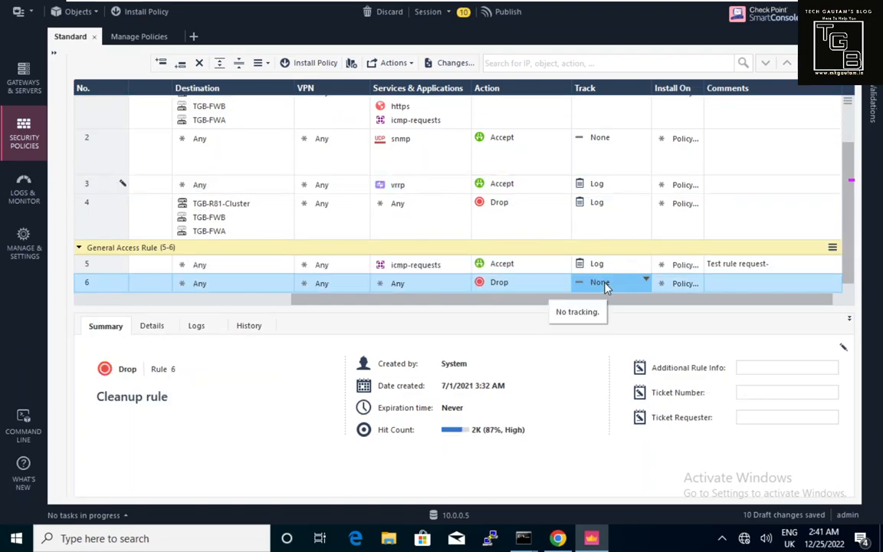
left_click(606, 285)
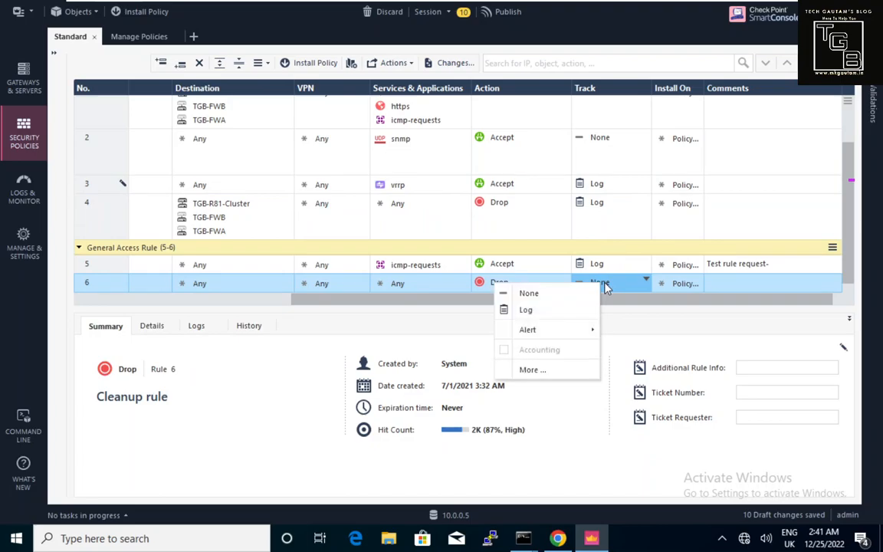
left_click(569, 311)
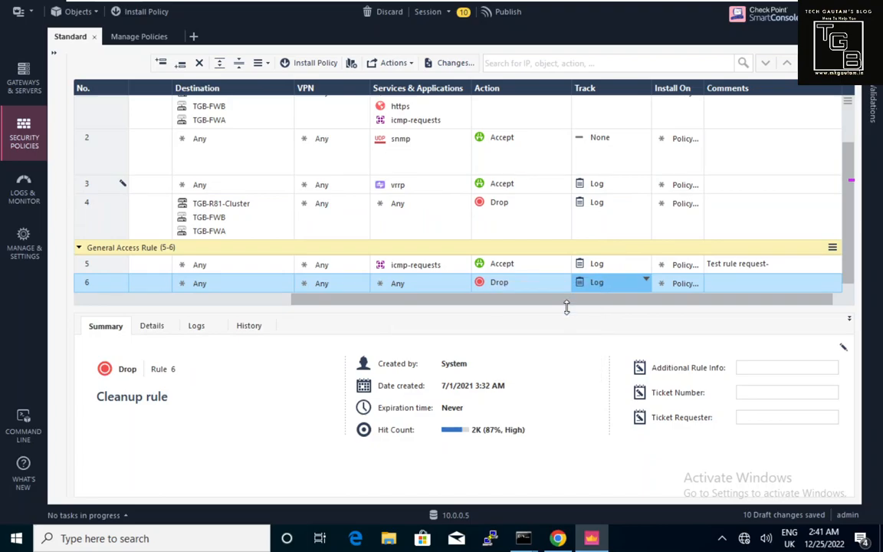
Publish the session changes and install the Standard policy on TGB-R80-FWA, TGB-R80-FWB and TGB-R81-Cluster.
left_click(520, 16)
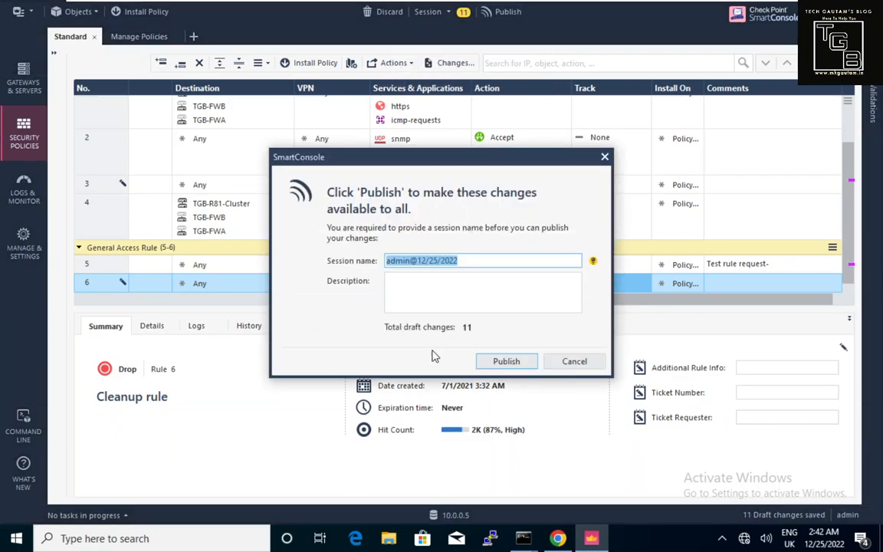
left_click(502, 360)
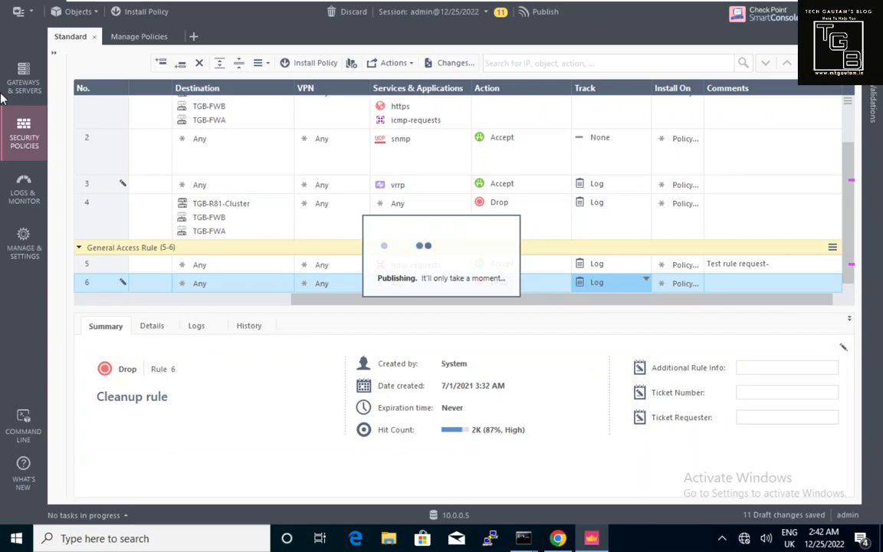
left_click(142, 16)
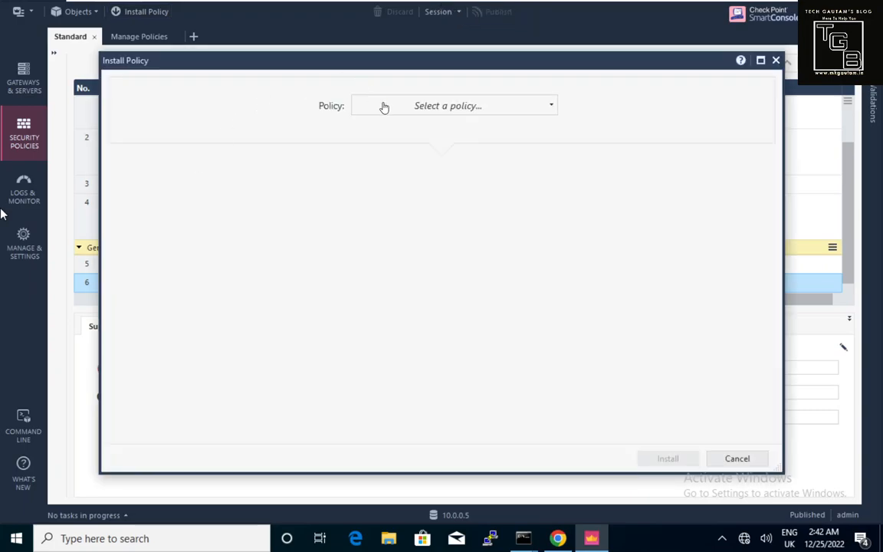
left_click(387, 111)
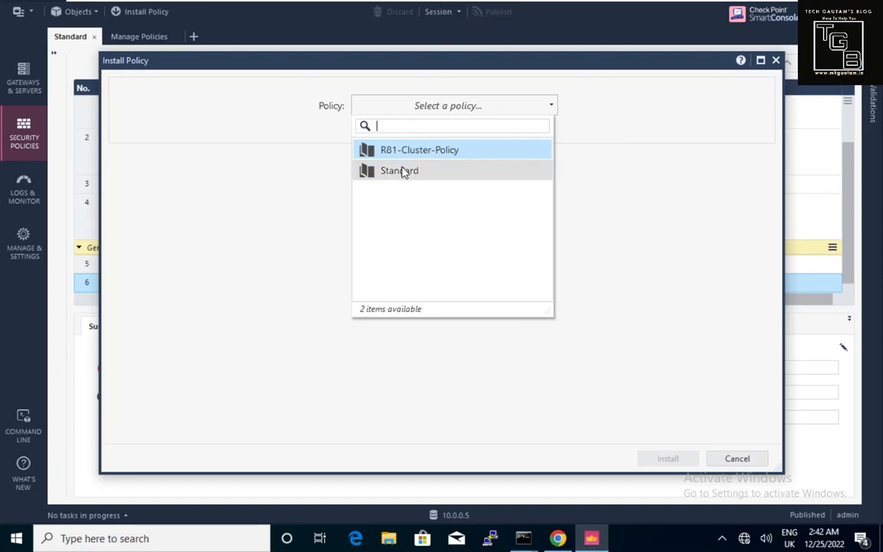
left_click(402, 171)
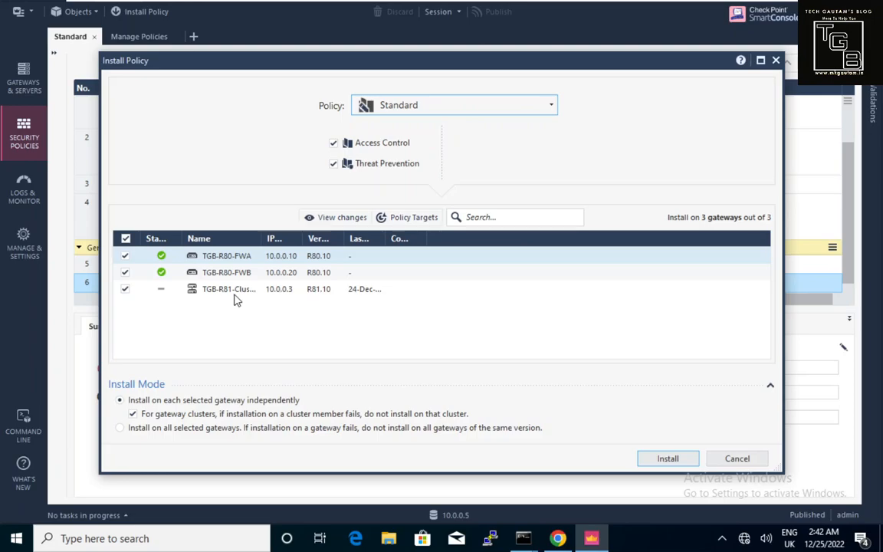
left_click(218, 240)
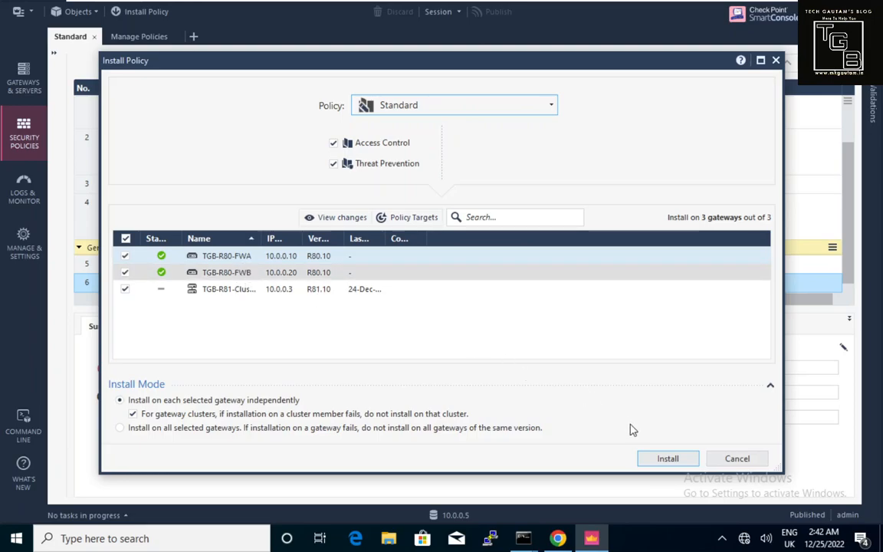
left_click(655, 458)
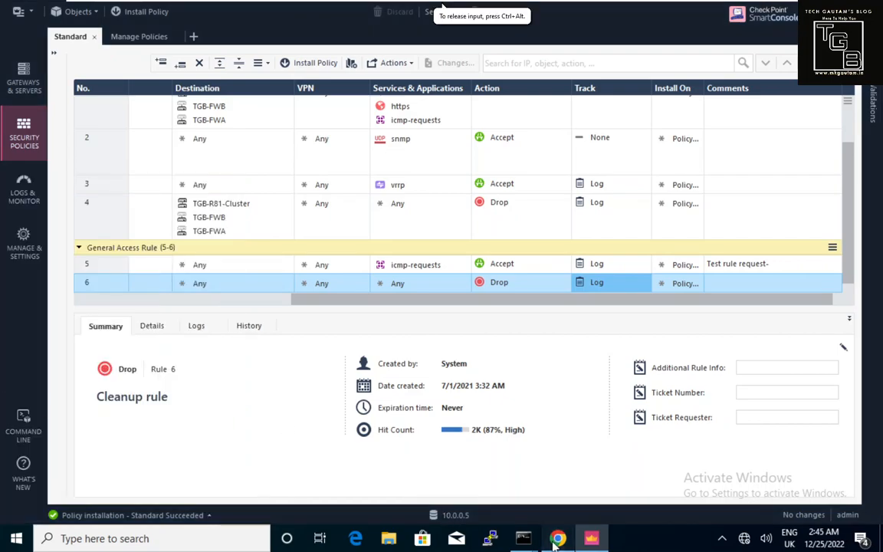
Switch to Chrome and try to reload the Gaia portals at 10.0.0.20 and 10.0.0.10.
left_click(557, 539)
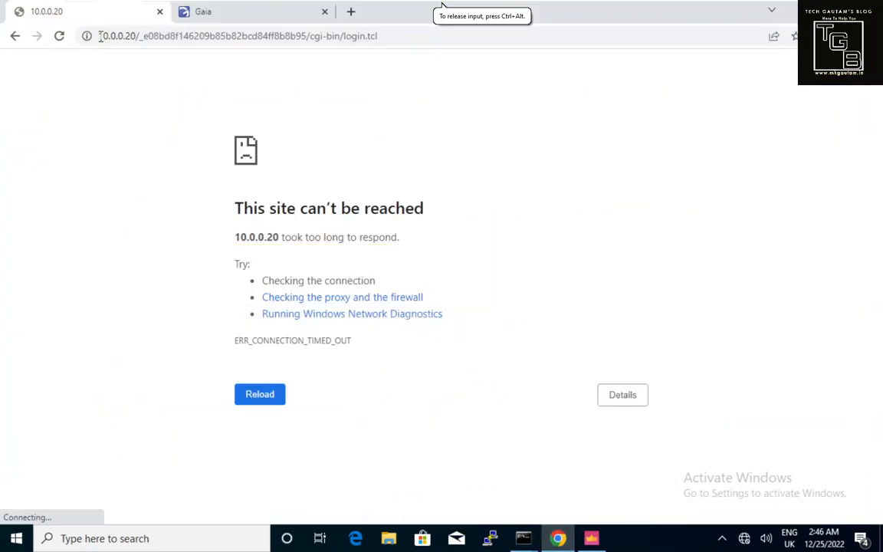
left_click(58, 36)
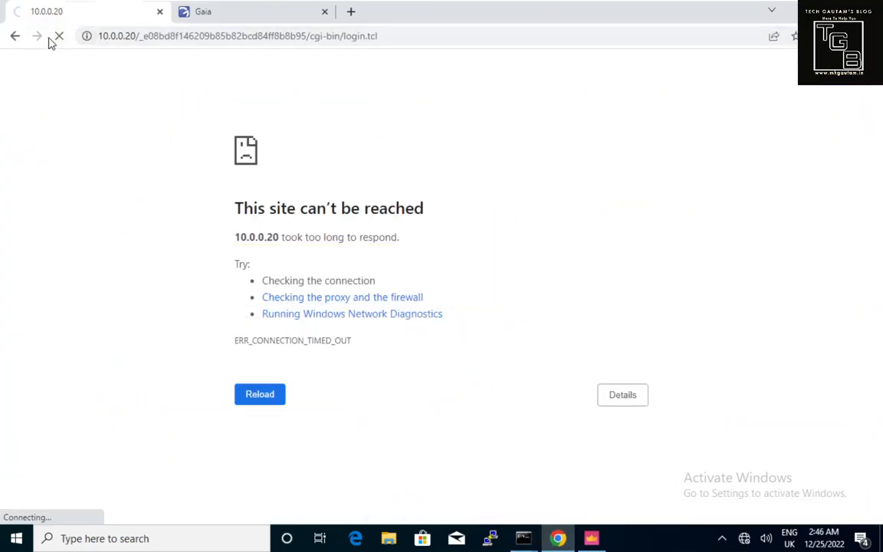
left_click(205, 15)
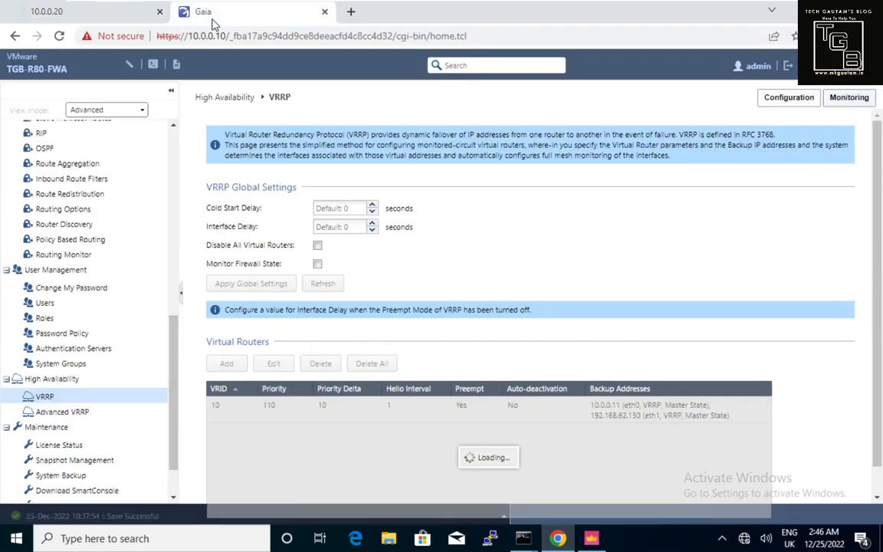
left_click(59, 38)
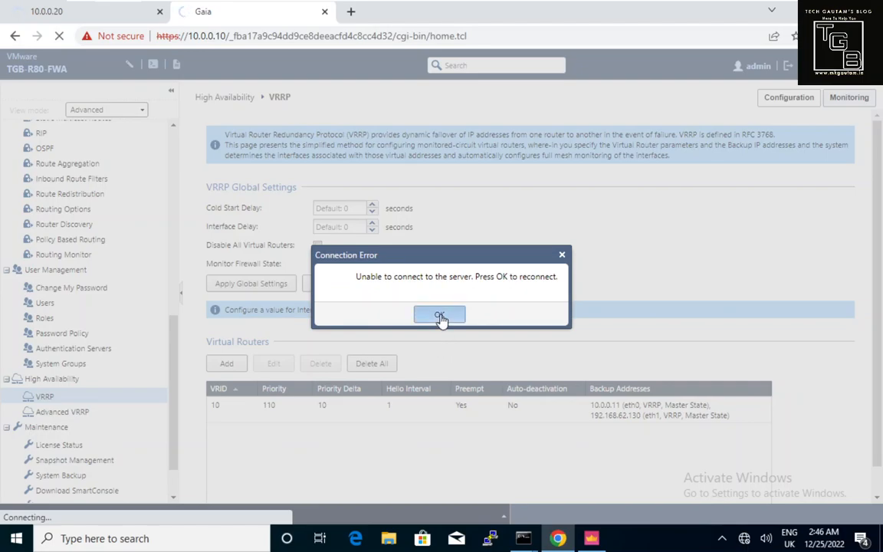
left_click(441, 315)
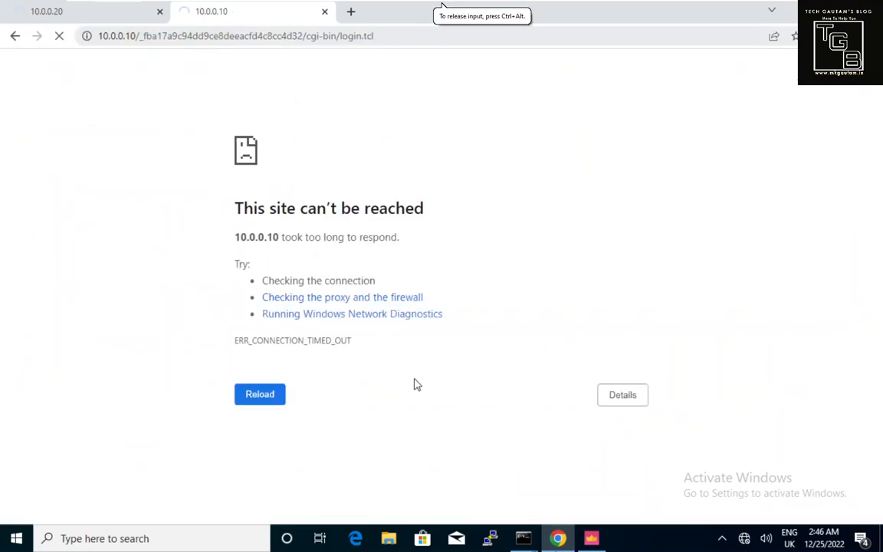
Switch to SmartConsole, search for TGB-R and add TGB-R80-FWA and TGB-R80-FWB to the Management Rule's destination.
left_click(591, 538)
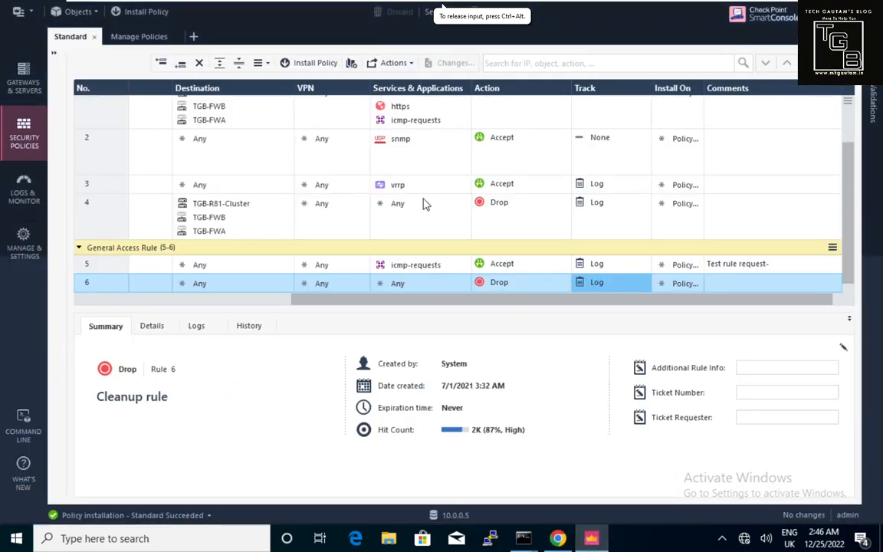
left_click(240, 301)
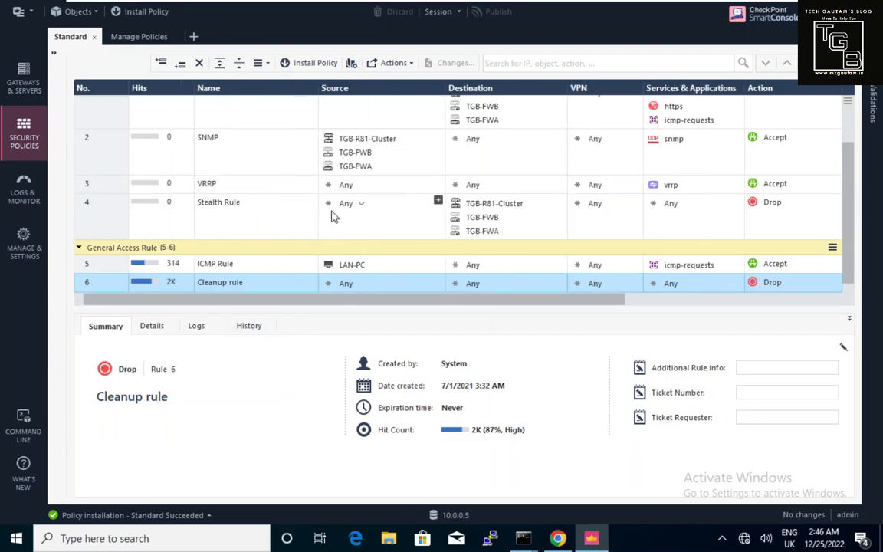
scroll(341, 211, "up", 2)
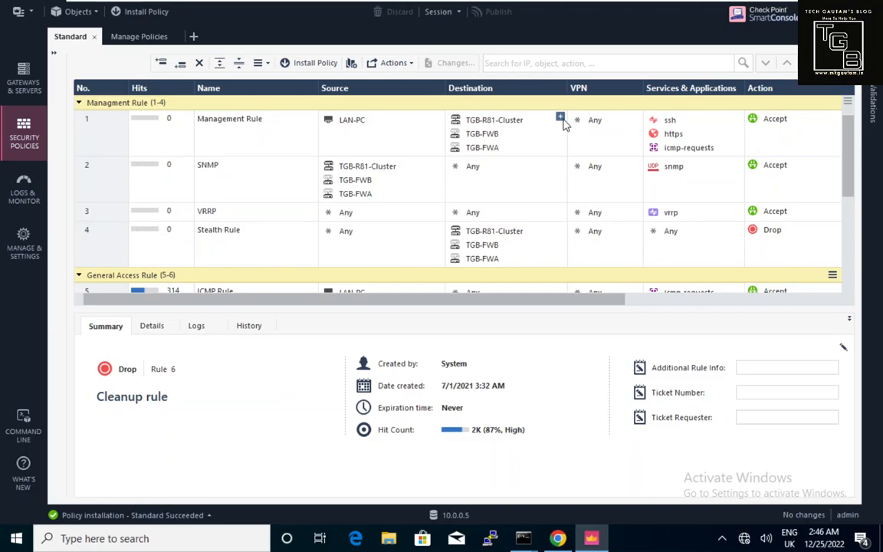
left_click(560, 120)
left_click(560, 121)
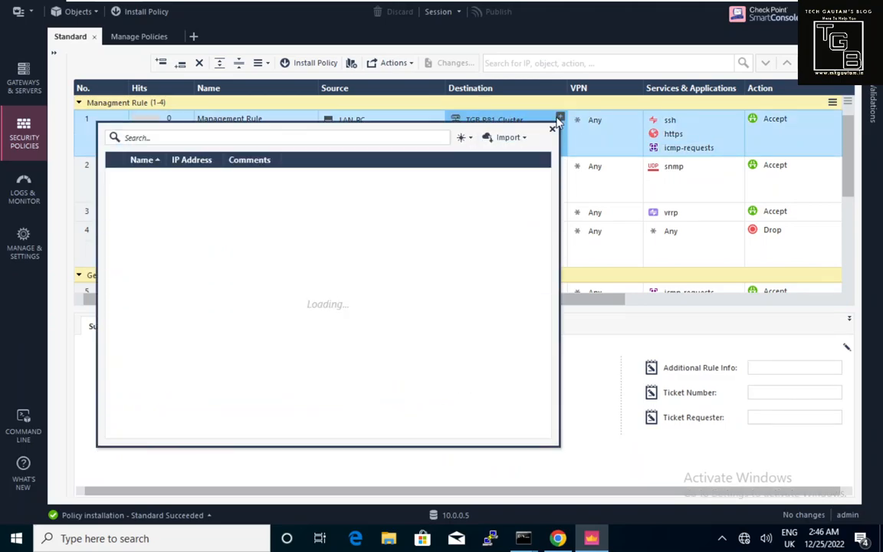
left_click(350, 137)
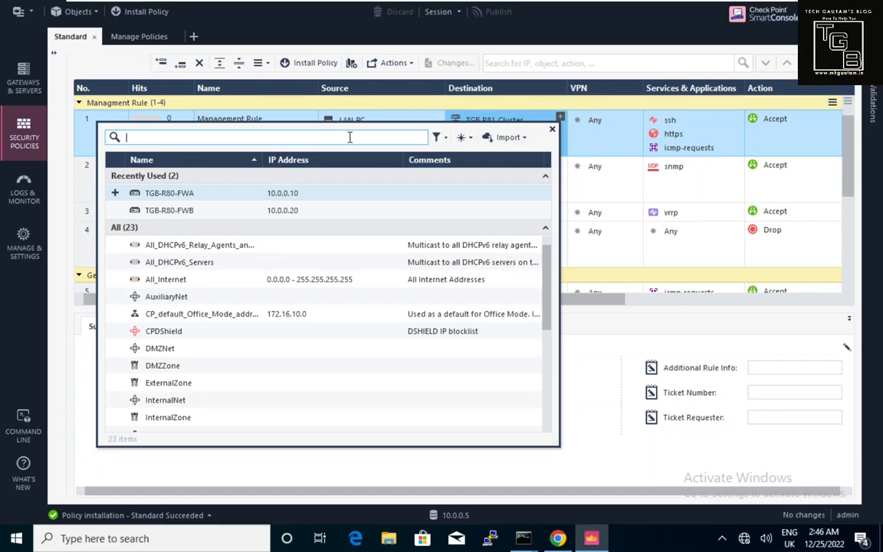
type("r")
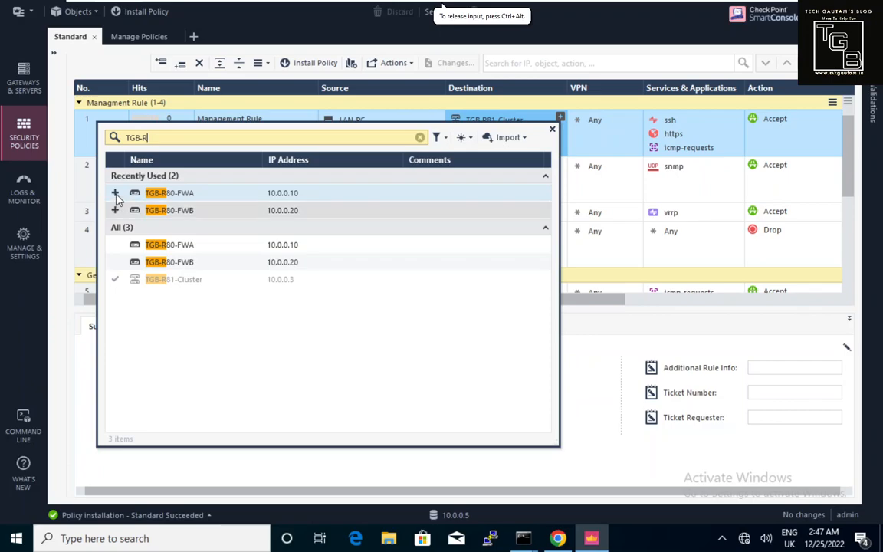
left_click(115, 193)
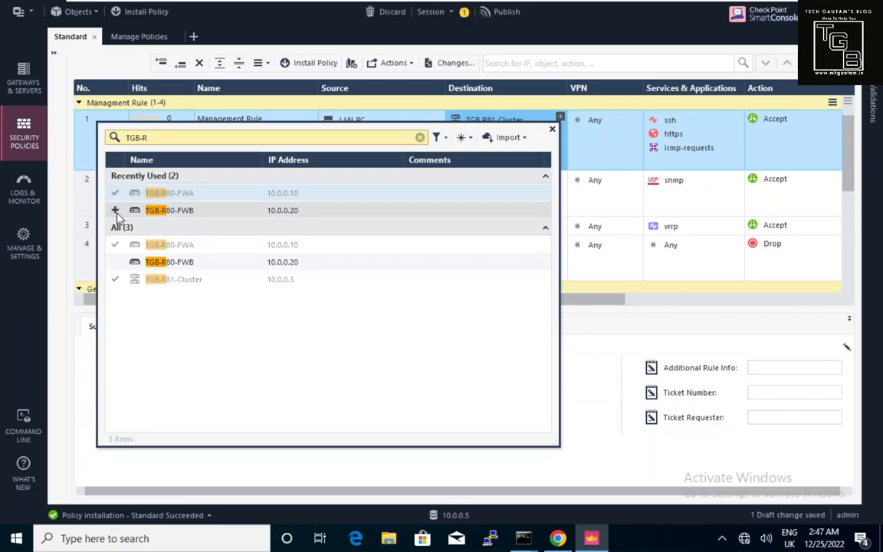
left_click(115, 210)
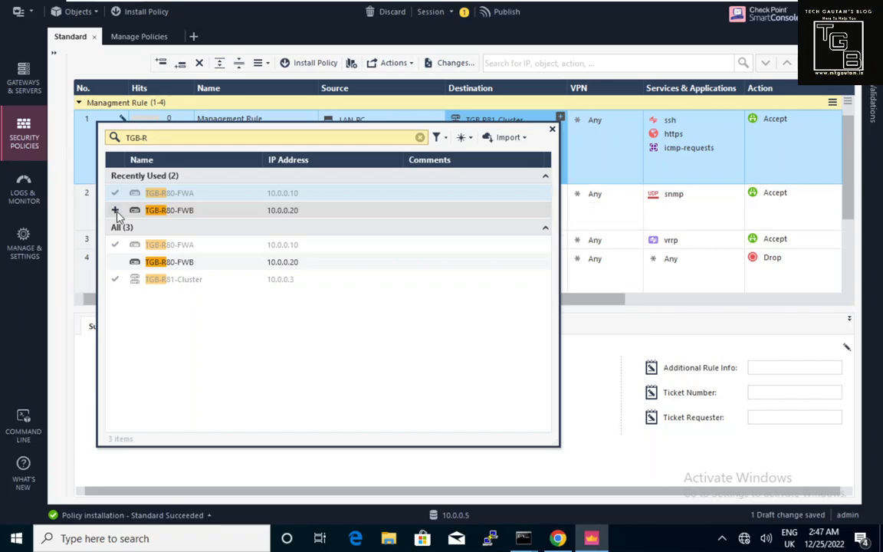
Publish the Management Rule change and reinstall the Standard policy on both R80 gateways and TGB-R81-Cluster.
left_click(514, 17)
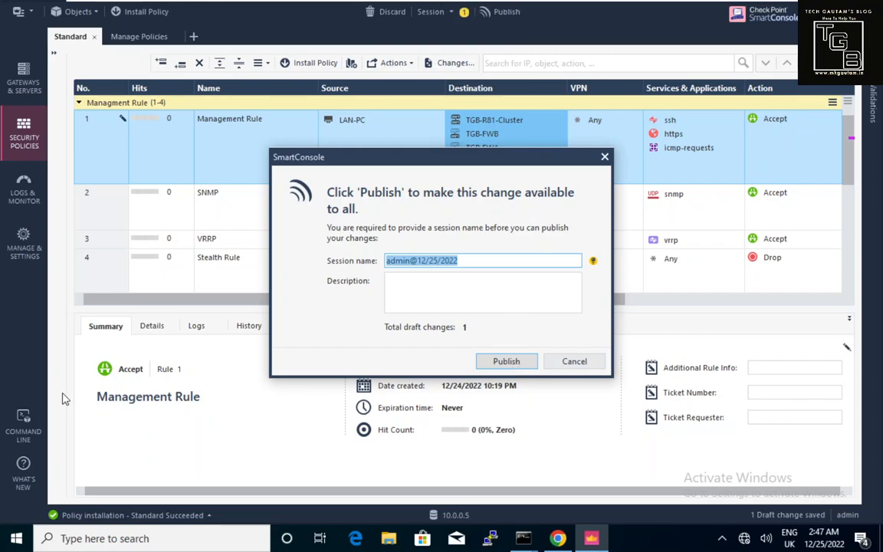
key("Return")
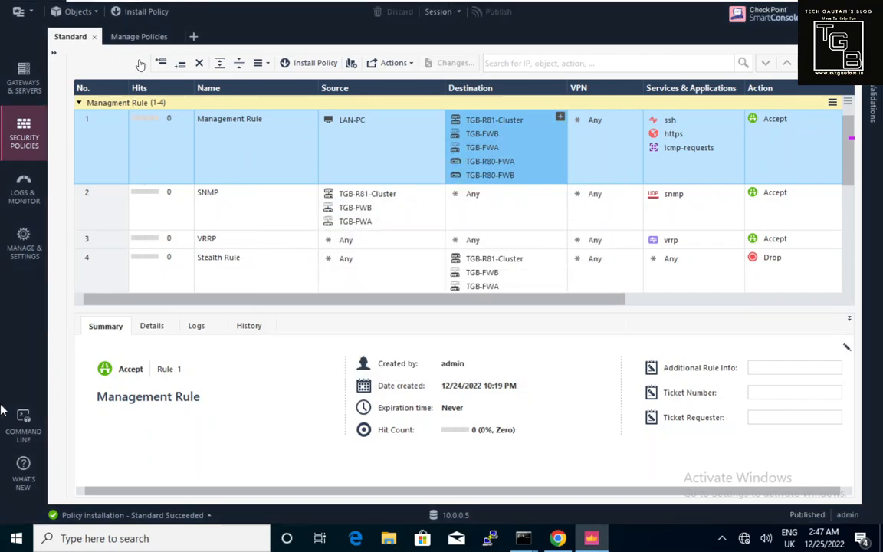
left_click(152, 14)
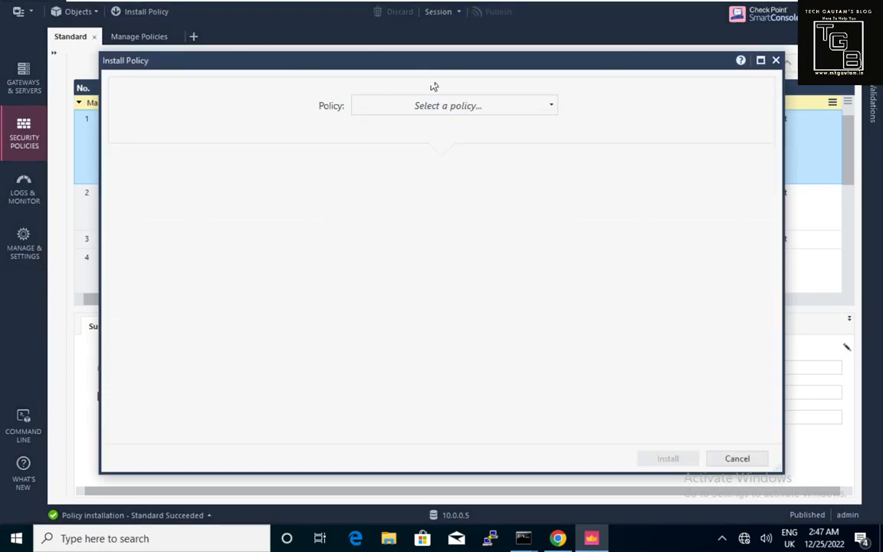
left_click(495, 107)
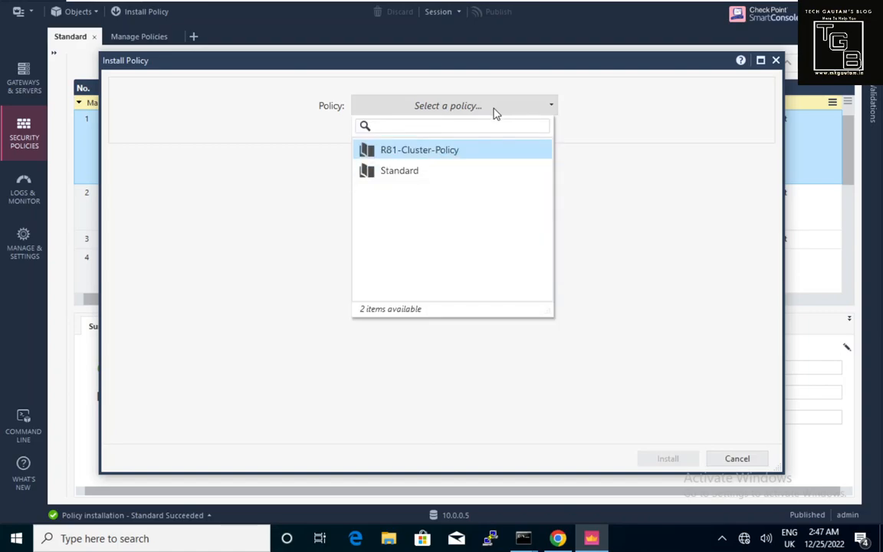
left_click(414, 172)
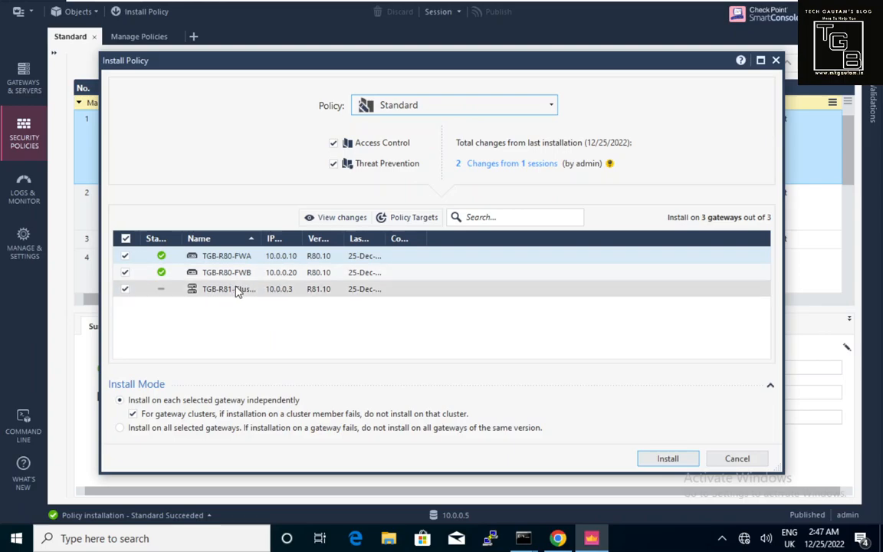
mouse_move(250, 293)
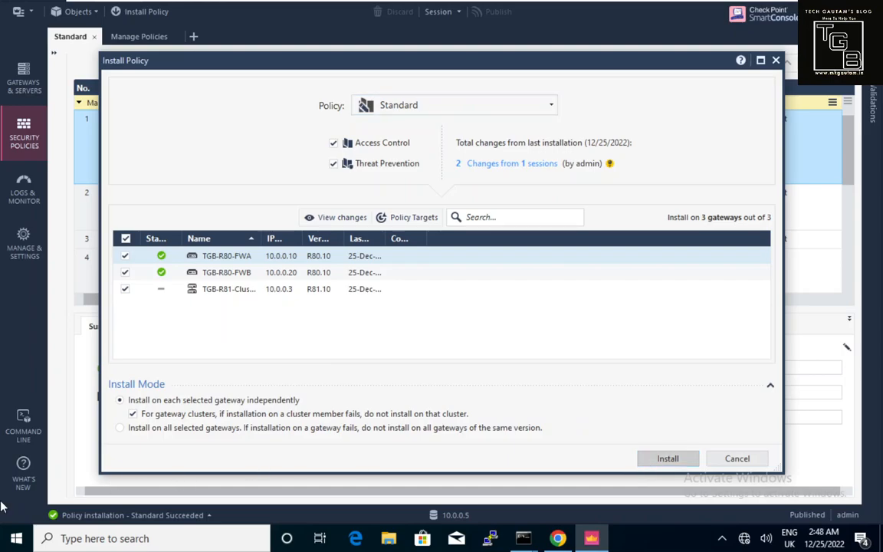
left_click(668, 459)
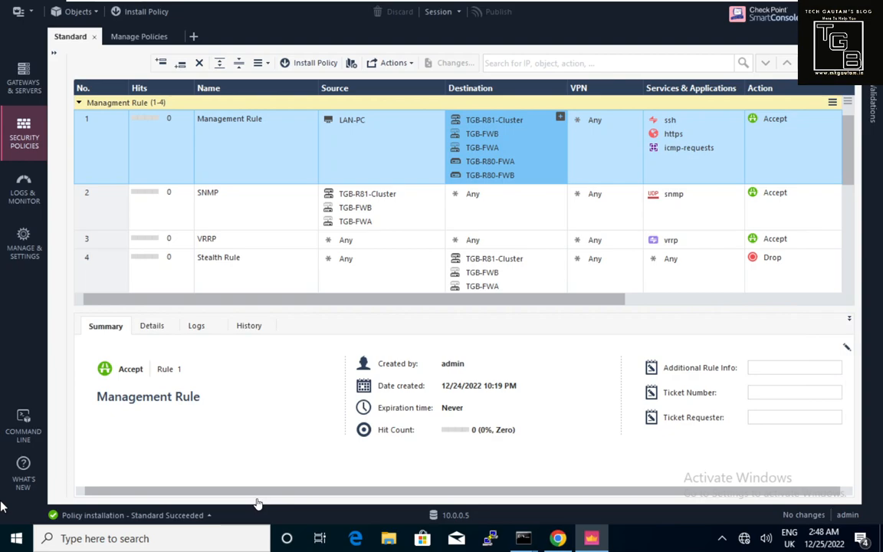
Switch to Chrome and log in to the Gaia portals at 10.0.0.10 and 10.0.0.20 as admin with the account password.
left_click(557, 539)
left_click(537, 268)
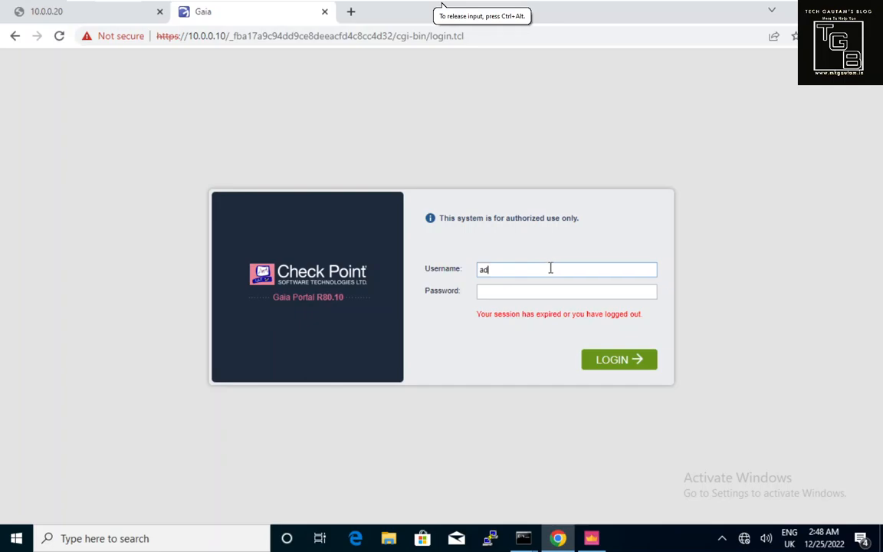
key("Tab")
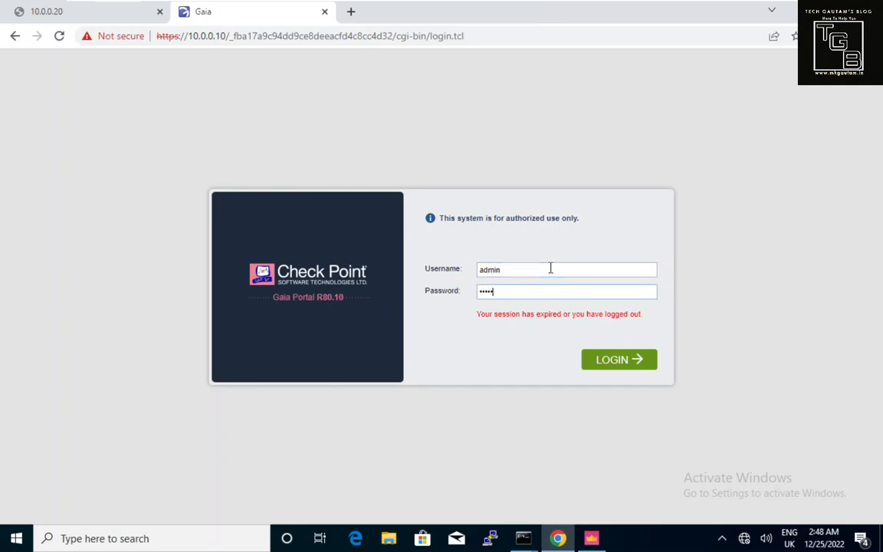
key("Return")
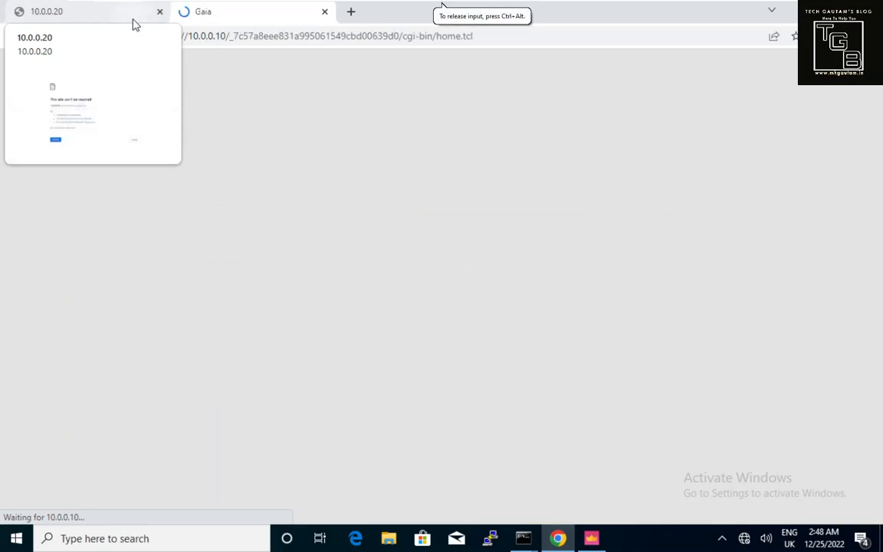
left_click(132, 22)
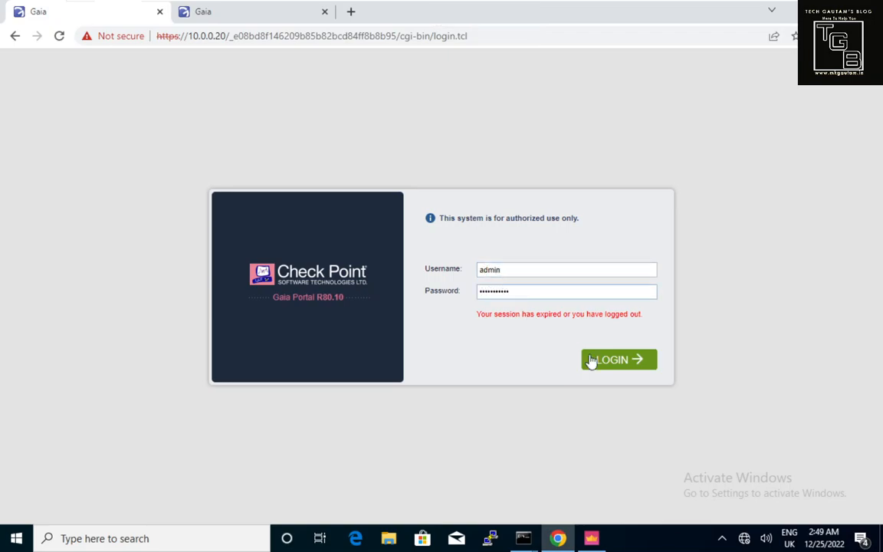
left_click(611, 360)
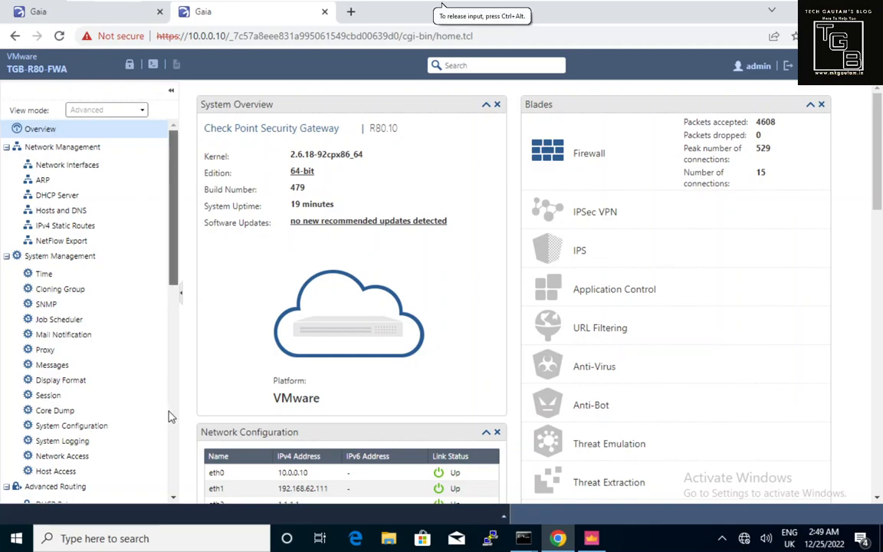
Open the High Availability VRRP page on TGB-R80-FWA and TGB-R80-FWB and compare the virtual router's priority and backup address states.
scroll(174, 418, "down", 10)
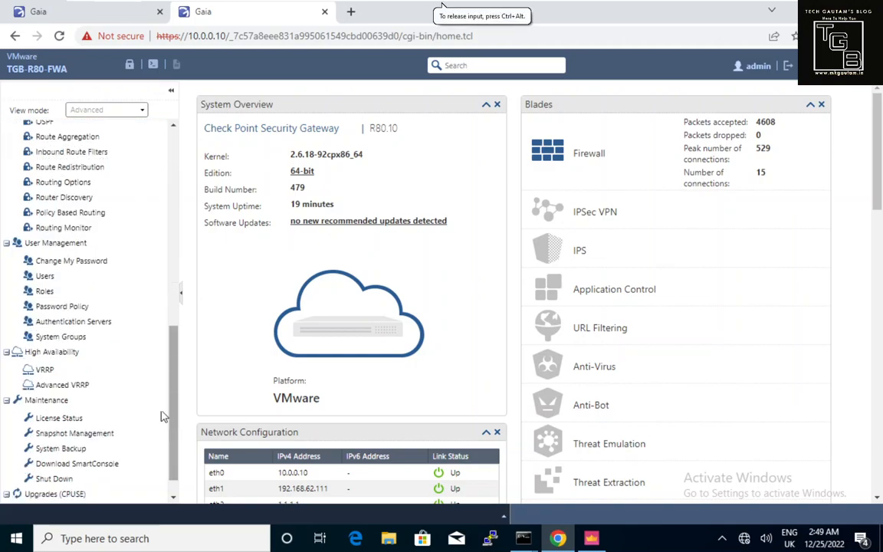
scroll(64, 383, "down", 1)
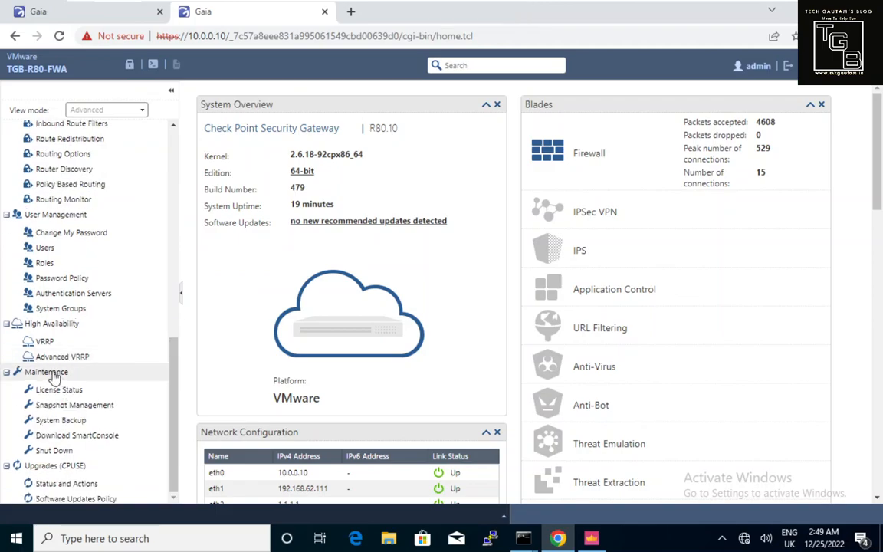
left_click(46, 345)
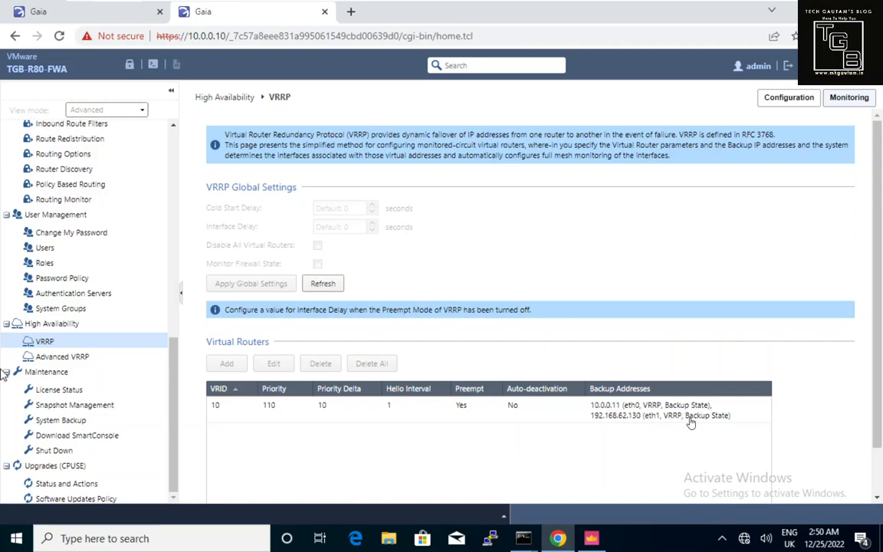
left_click(108, 23)
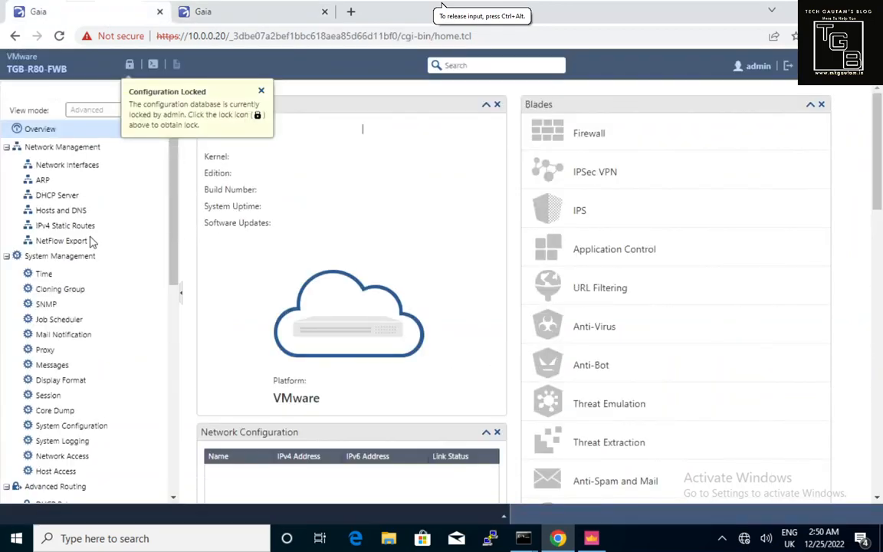
left_click(174, 373)
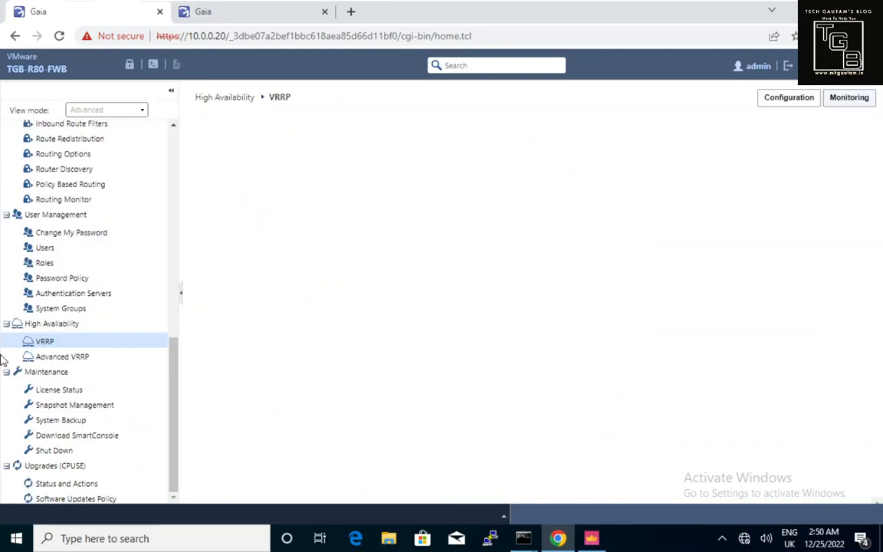
left_click(104, 342)
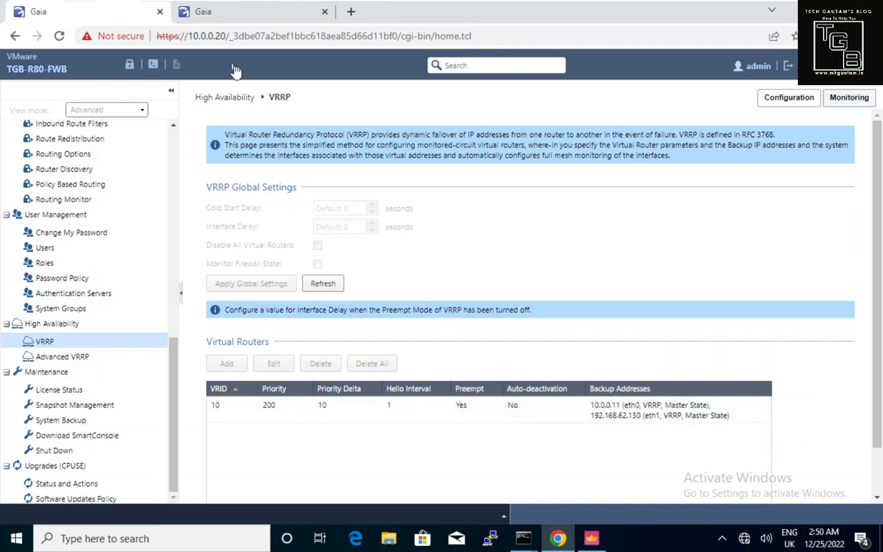
left_click(229, 16)
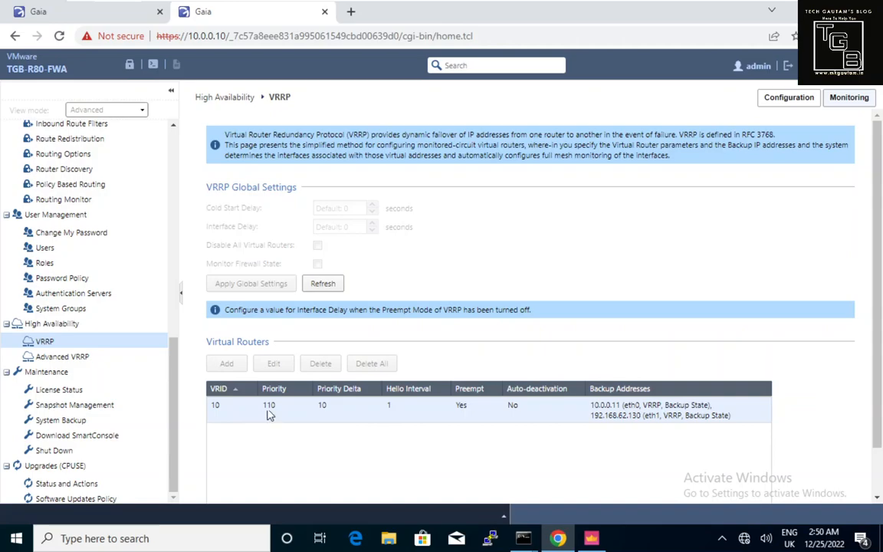
Override the configuration lock in the TGB-R80-FWB portal.
left_click(120, 19)
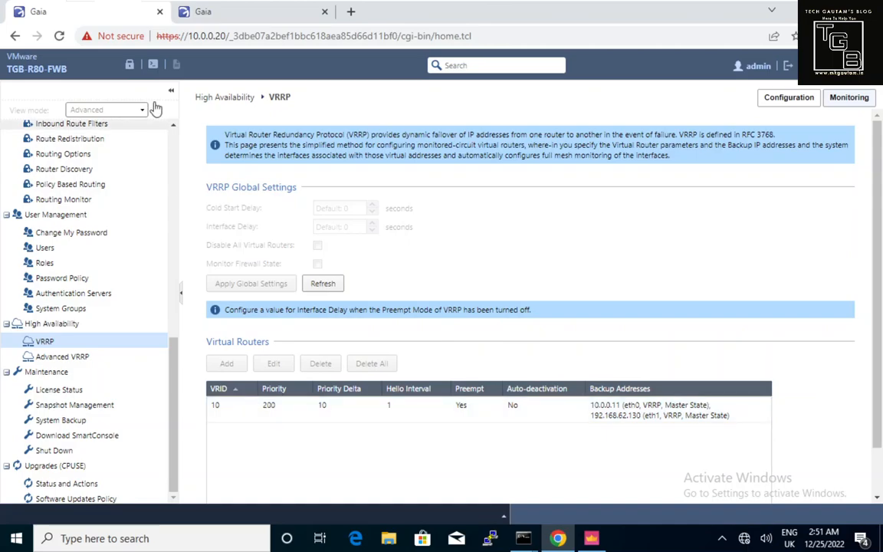
left_click(129, 67)
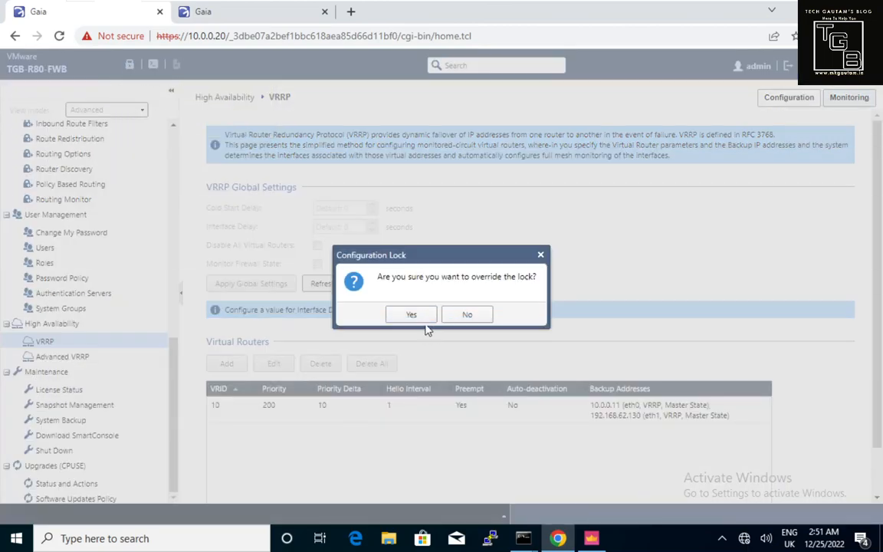
left_click(418, 316)
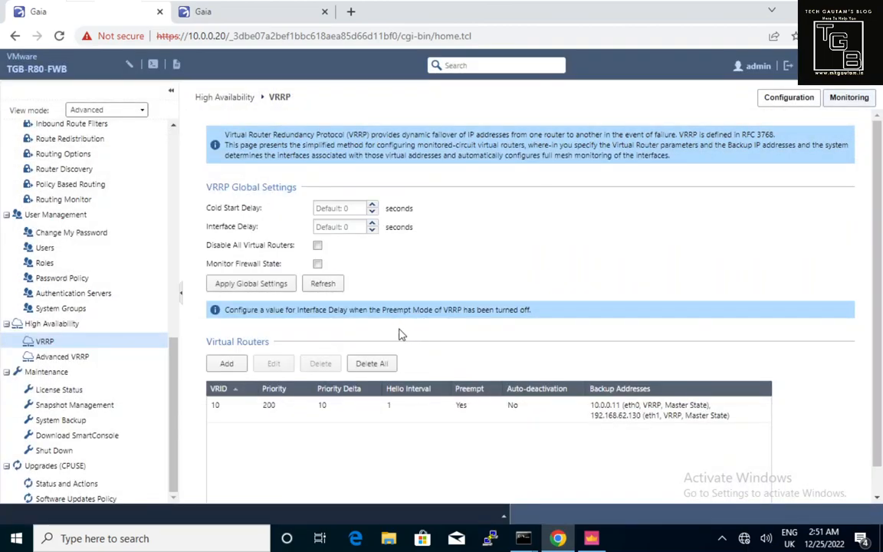
Set the priority of virtual router 10 on TGB-R80-FWB to 100 and save the change.
left_click(291, 407)
scroll(290, 399, "down", 1)
left_click(281, 359)
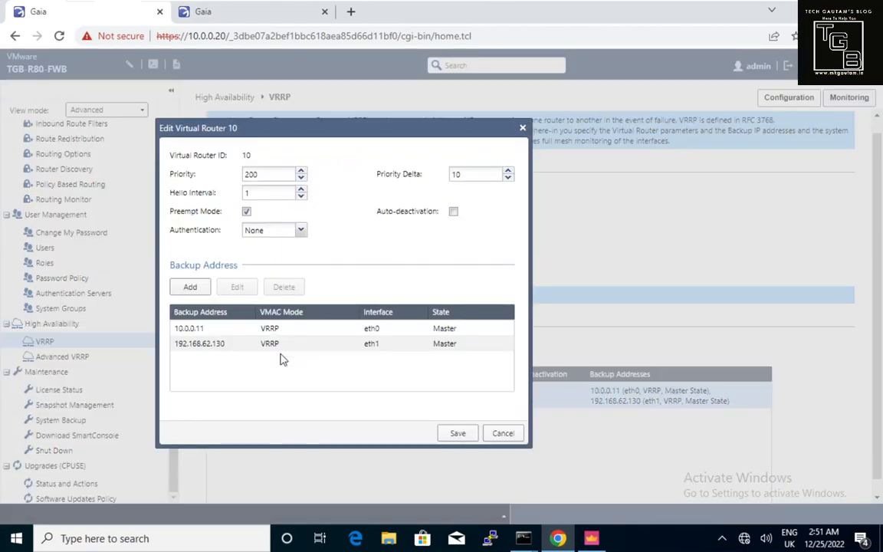
double_click(250, 175)
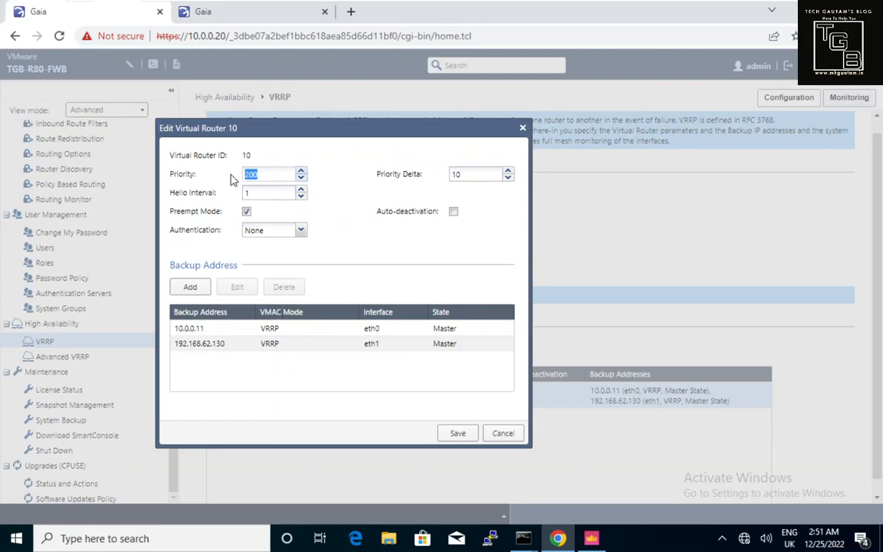
type("1")
left_click(456, 434)
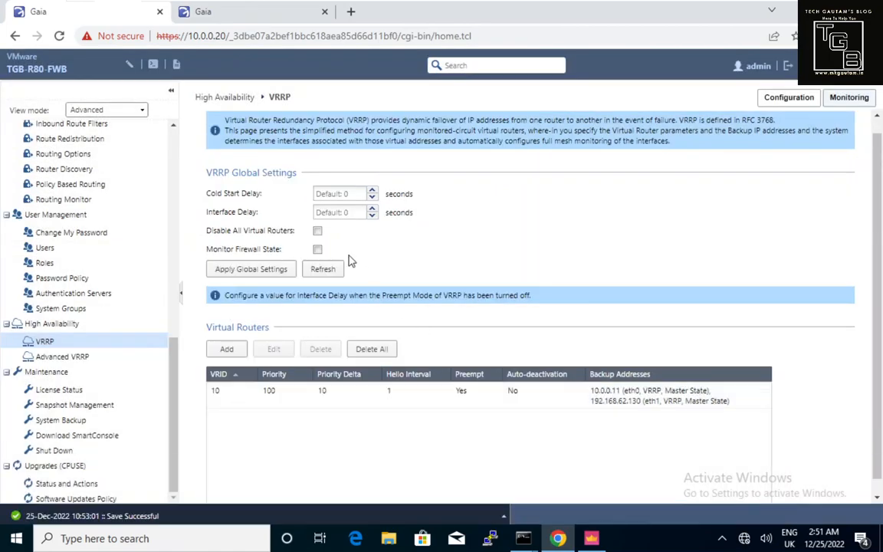
Refresh the VRRP page on TGB-R80-FWB and TGB-R80-FWA to check each gateway's master or backup state.
left_click(322, 271)
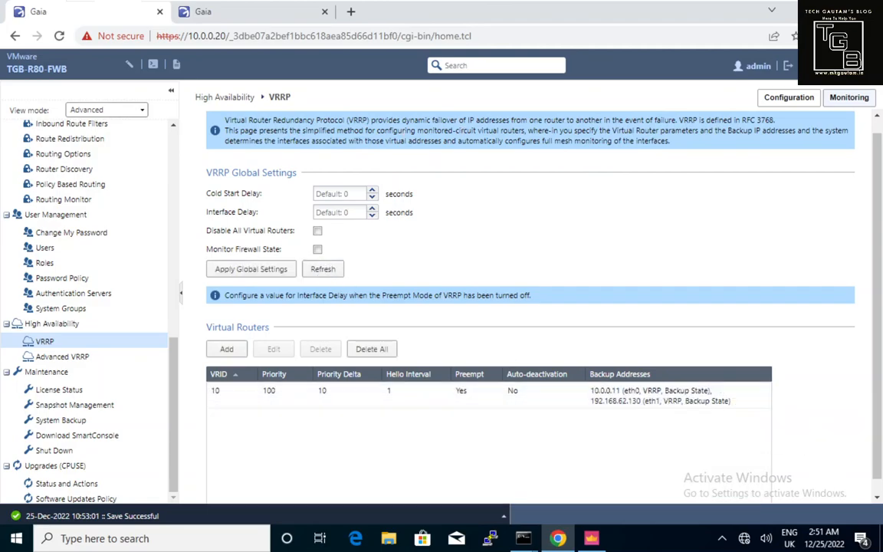
left_click(263, 18)
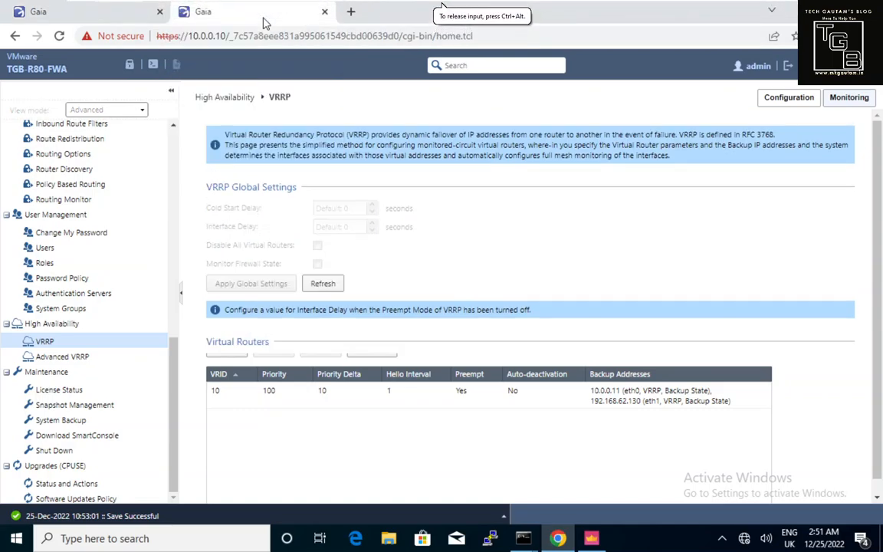
left_click(310, 286)
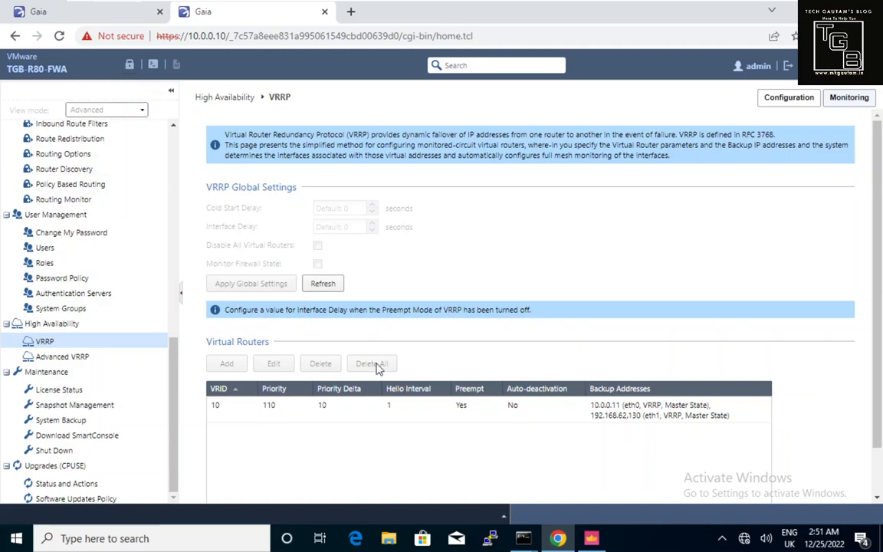
left_click(591, 538)
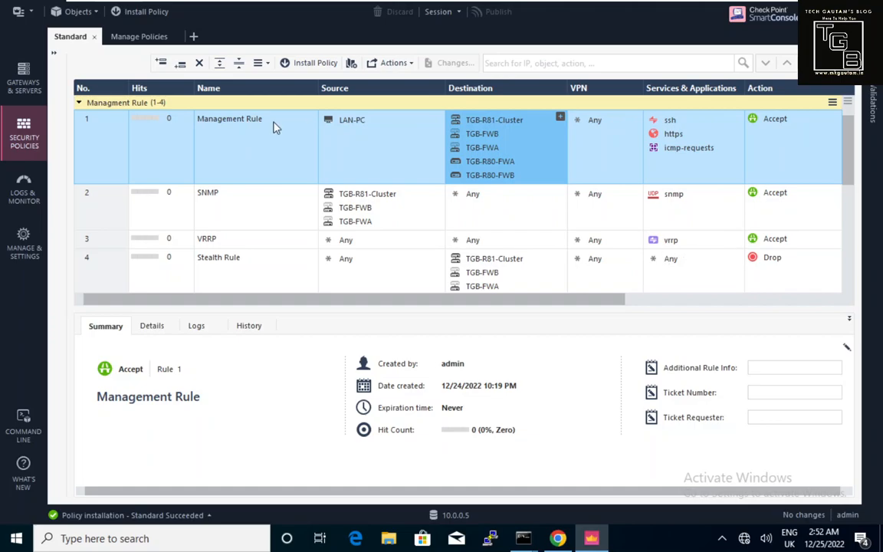
left_click(567, 540)
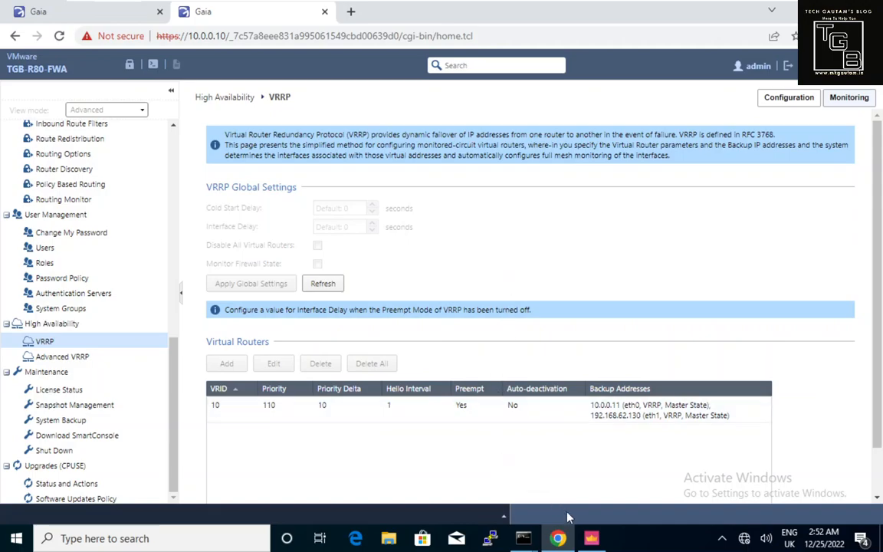
Switch to SmartConsole and show the Gateways & Servers view.
left_click(591, 539)
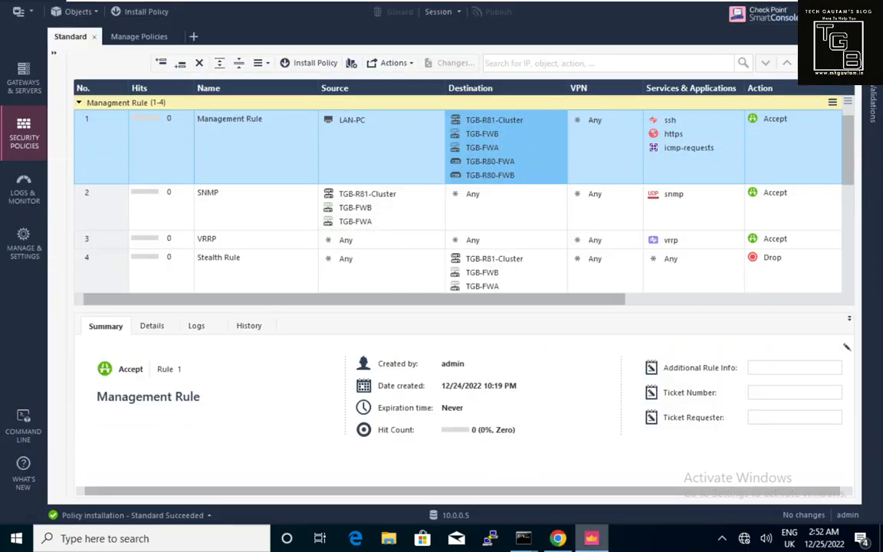
key("ctrl+1")
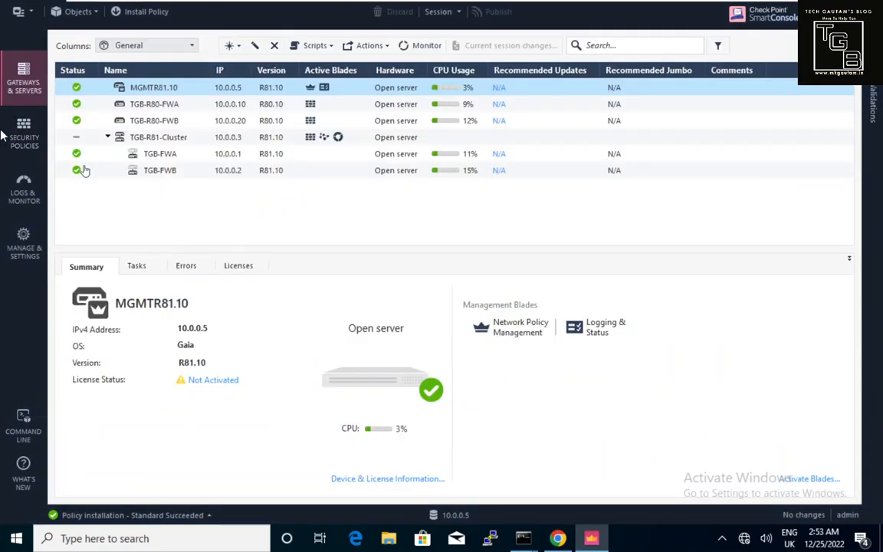
left_click(230, 45)
mouse_move(223, 81)
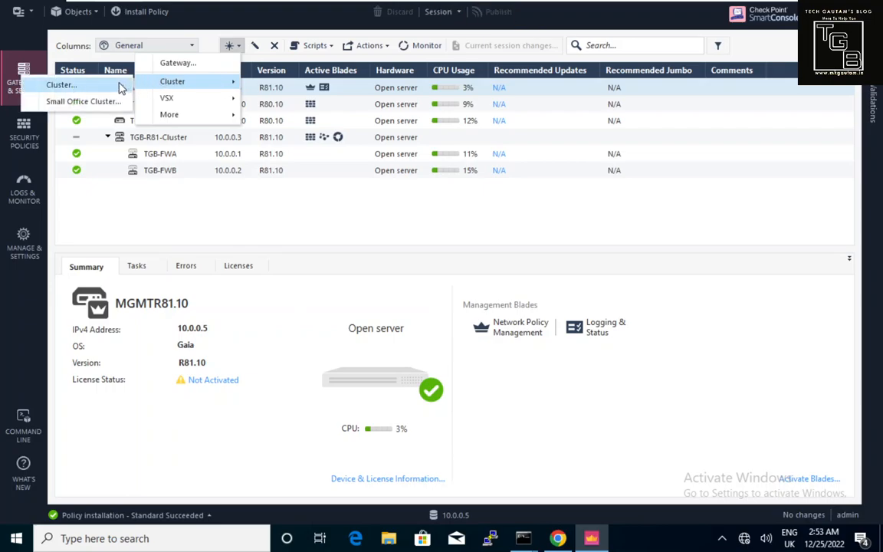
left_click(61, 85)
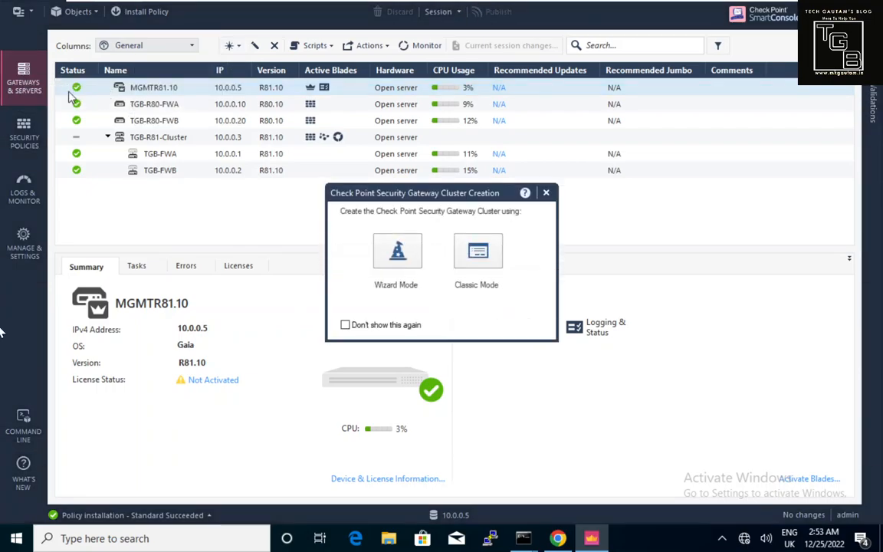
left_click(414, 259)
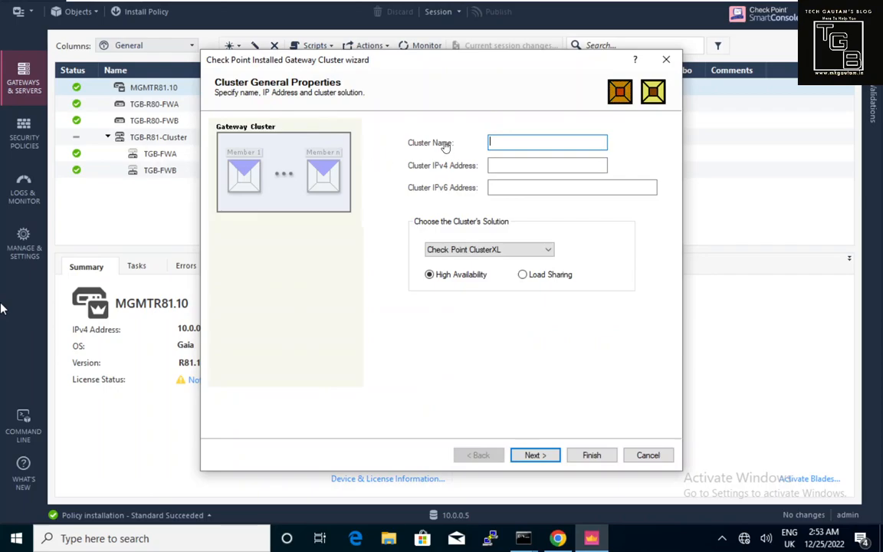
left_click(500, 149)
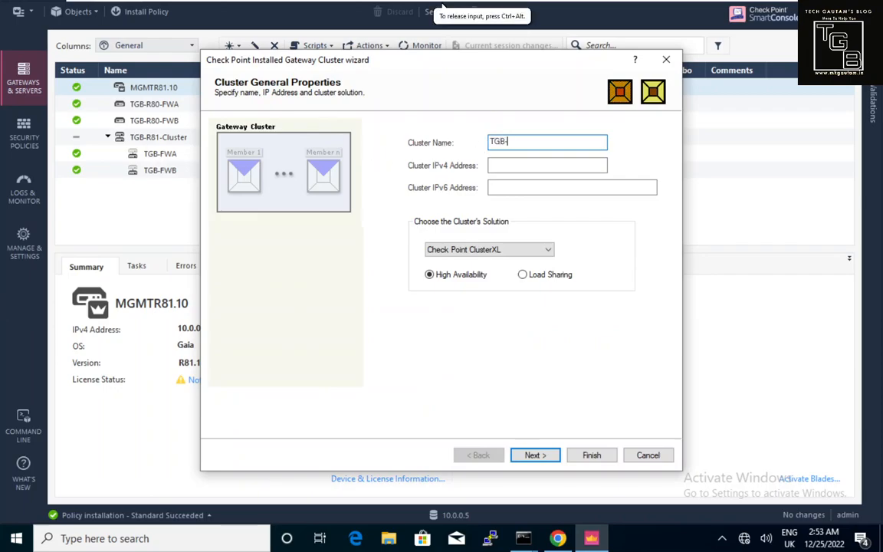
type("TGB-R80-Cluster")
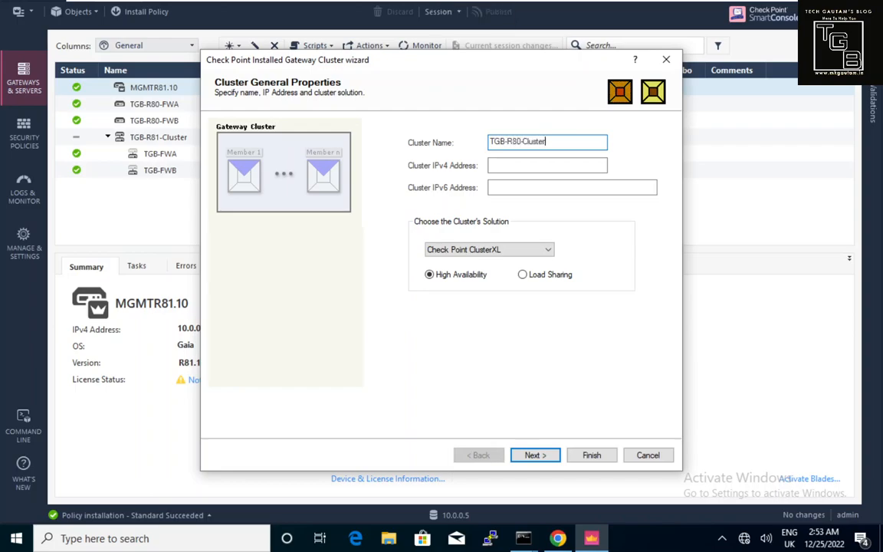
key("Tab")
type("1")
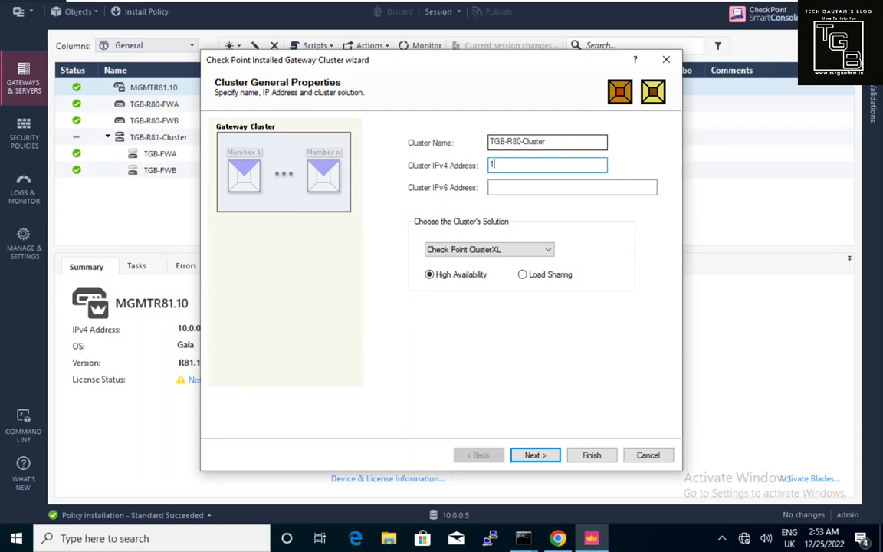
type("0.0.0.11")
left_click(475, 250)
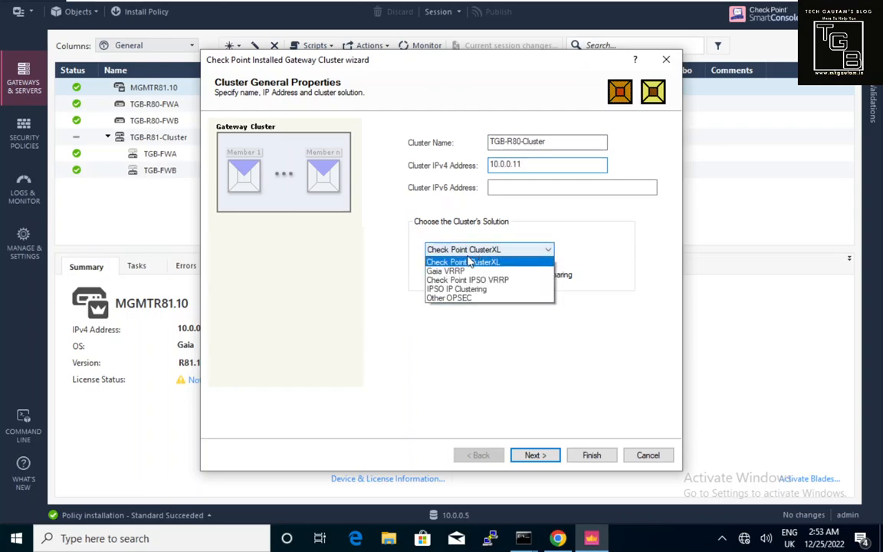
left_click(451, 271)
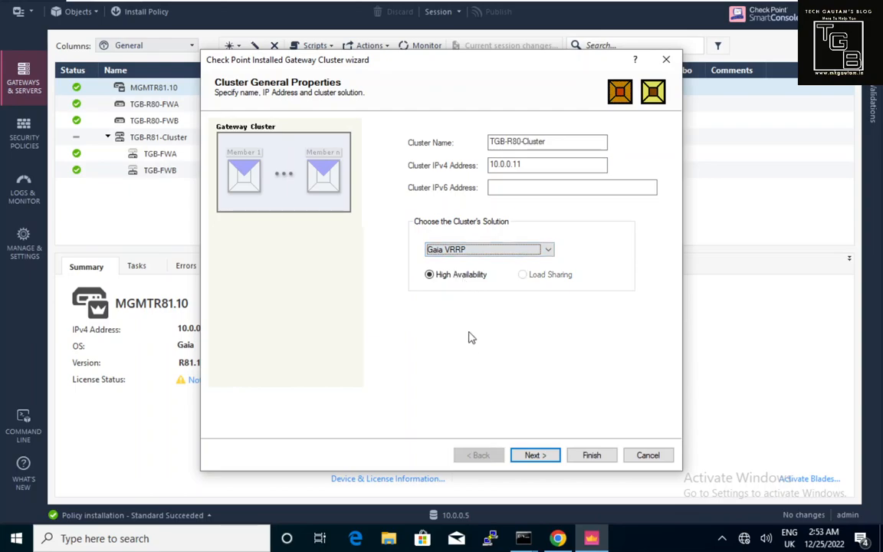
left_click(532, 456)
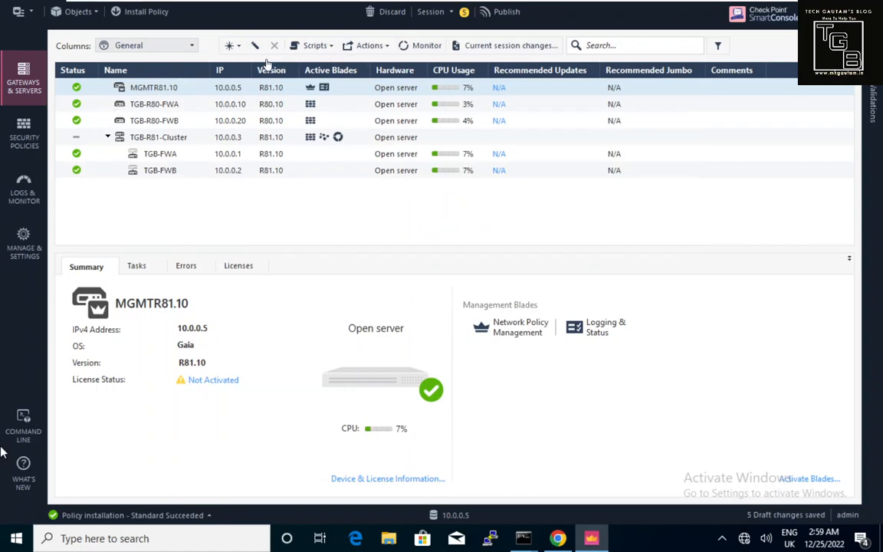
Start a new cluster object in Classic Mode named TGB-R80-Cluster with IPv4 address 10.0.0.11 and version R80.10.
left_click(238, 48)
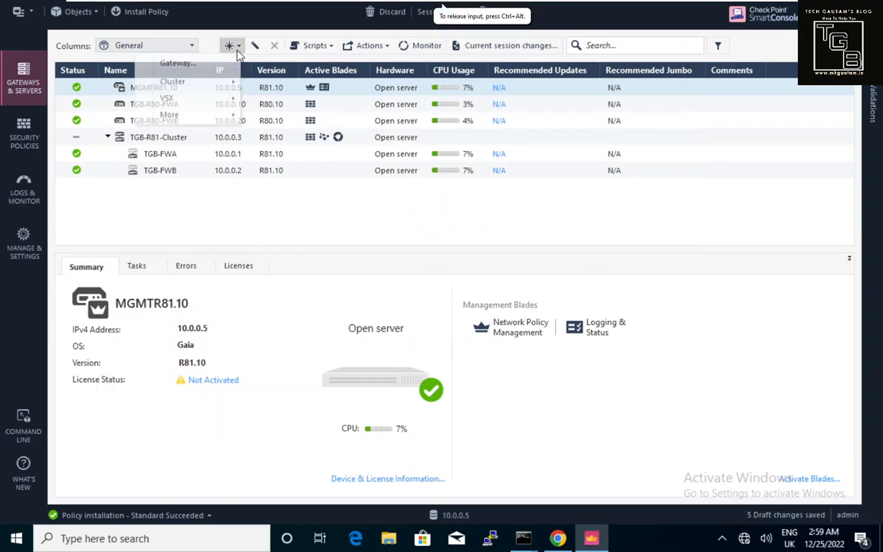
mouse_move(226, 83)
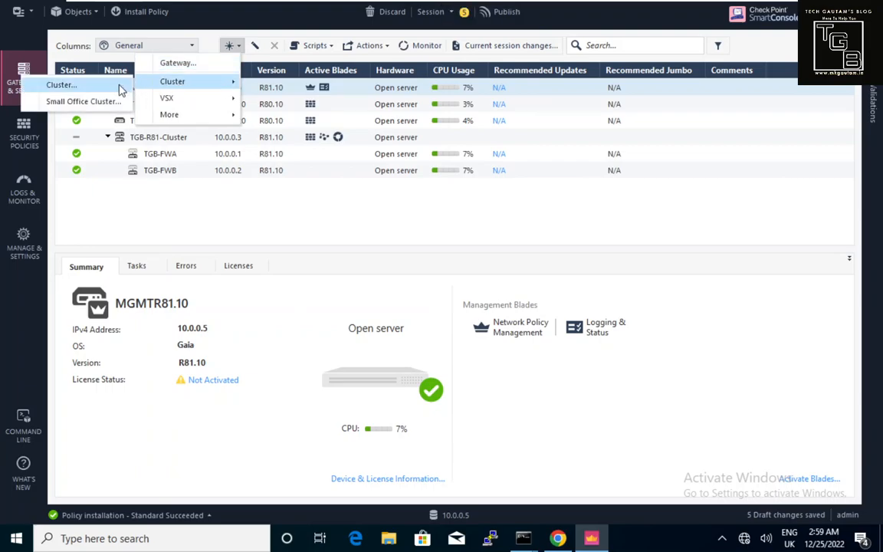
left_click(120, 87)
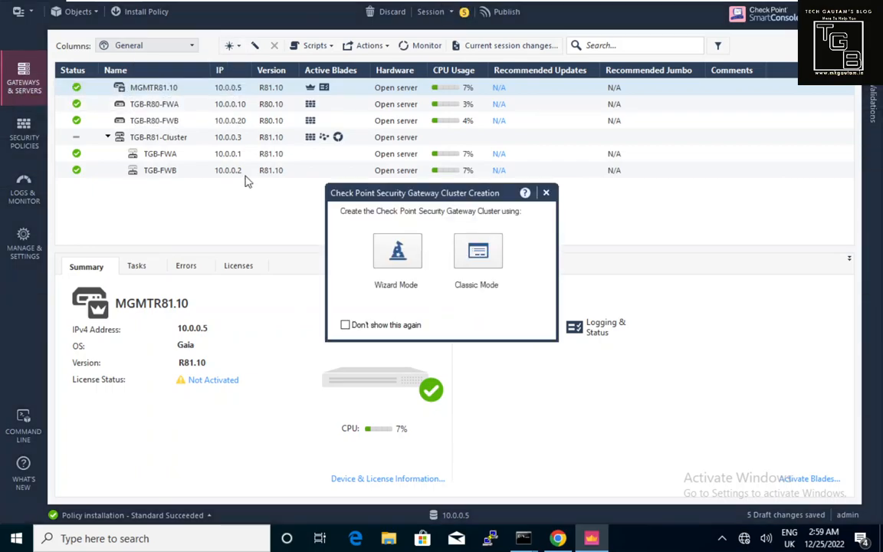
left_click(473, 259)
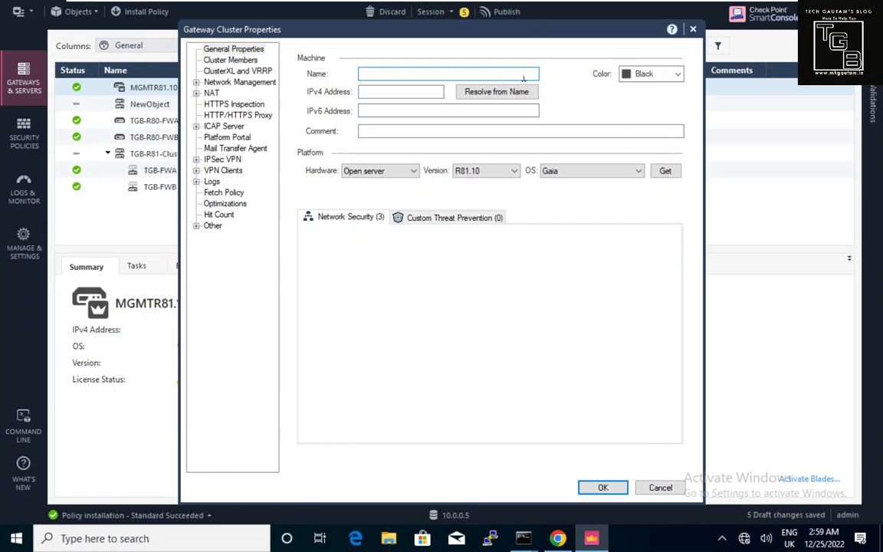
type("TGB")
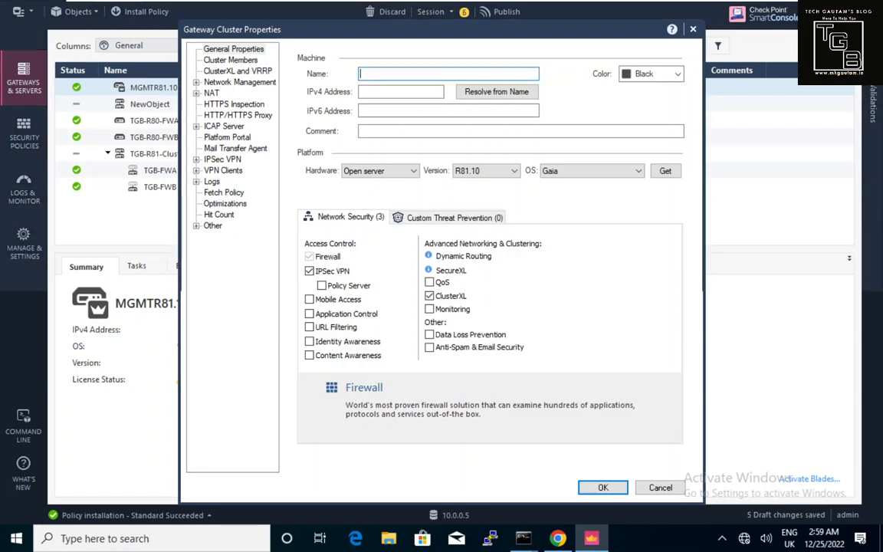
type("-R80-Cluster")
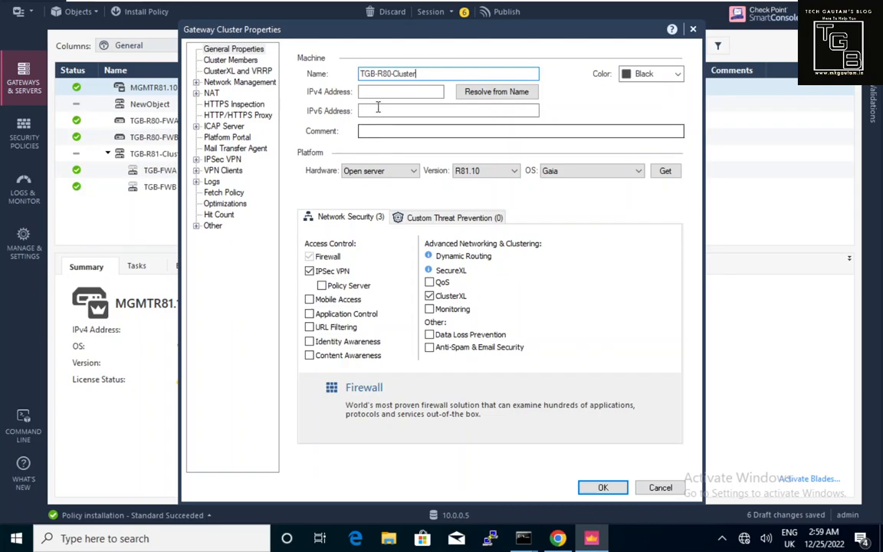
left_click(395, 91)
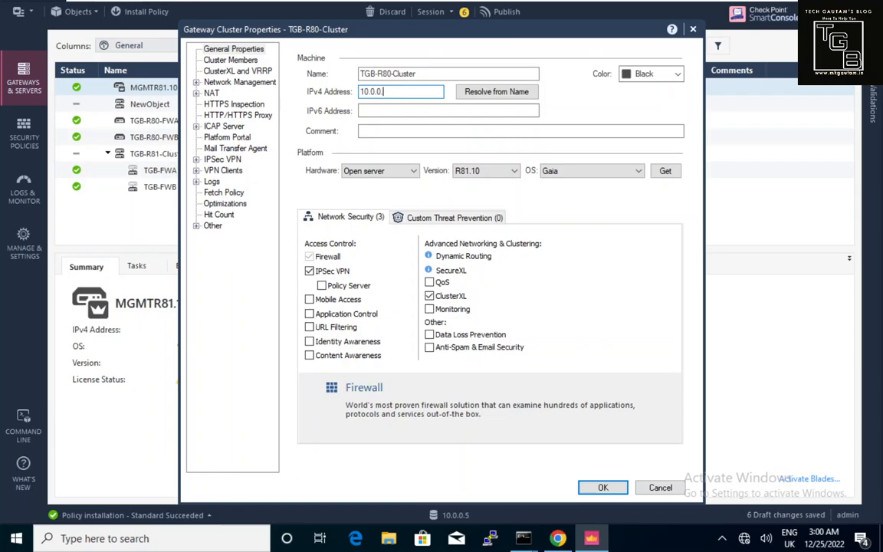
left_click(483, 172)
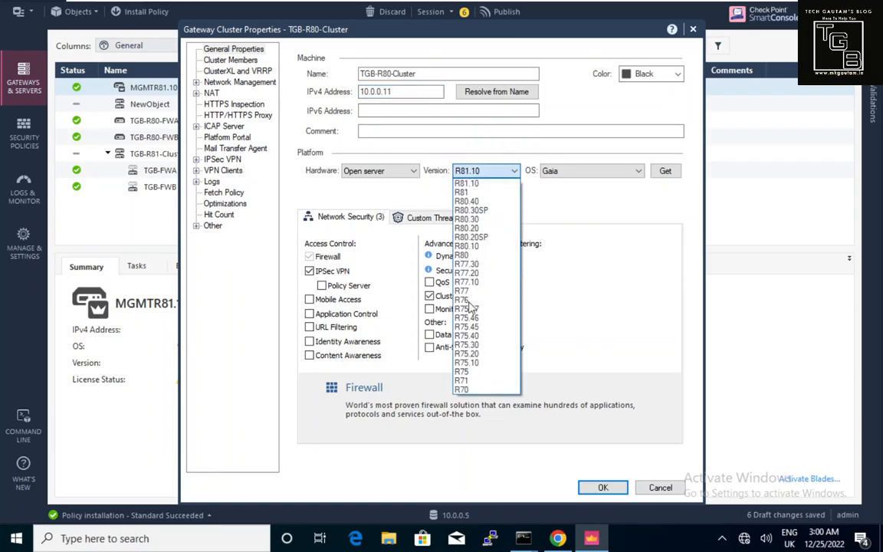
left_click(473, 247)
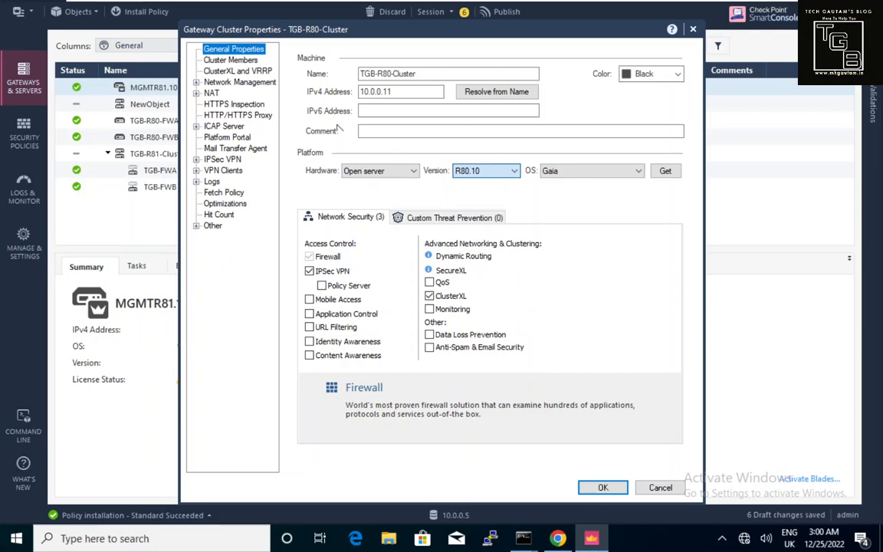
Add the existing gateway TGB-R80-FWA as a member of TGB-R80-Cluster, accepting its conversion and the product mismatch.
left_click(225, 61)
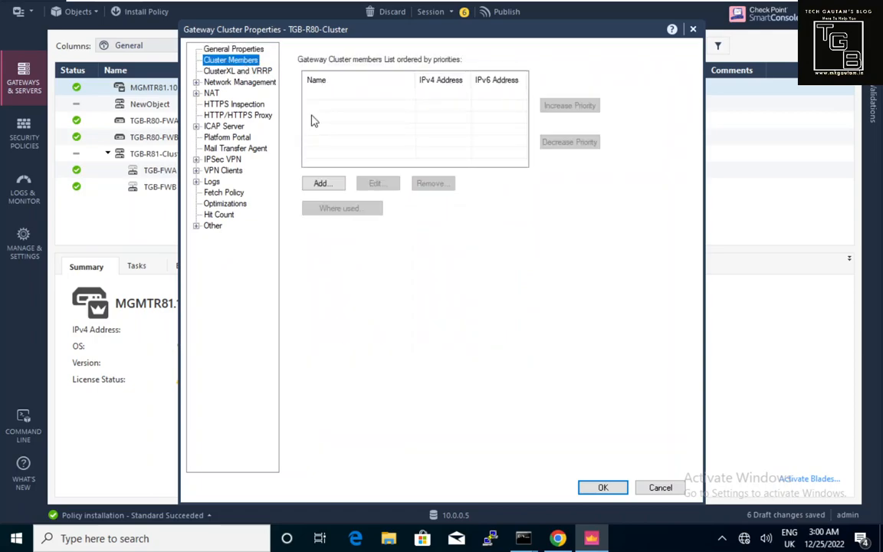
left_click(332, 184)
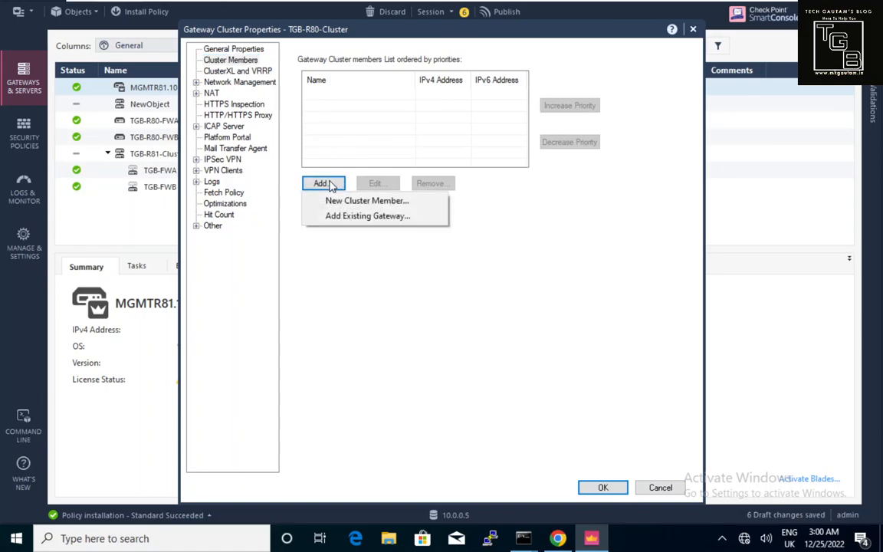
left_click(354, 218)
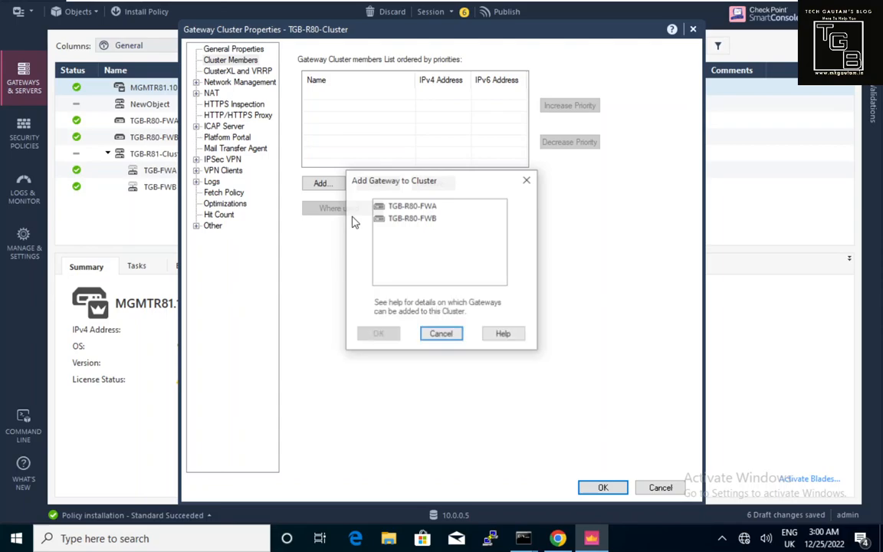
left_click(389, 206)
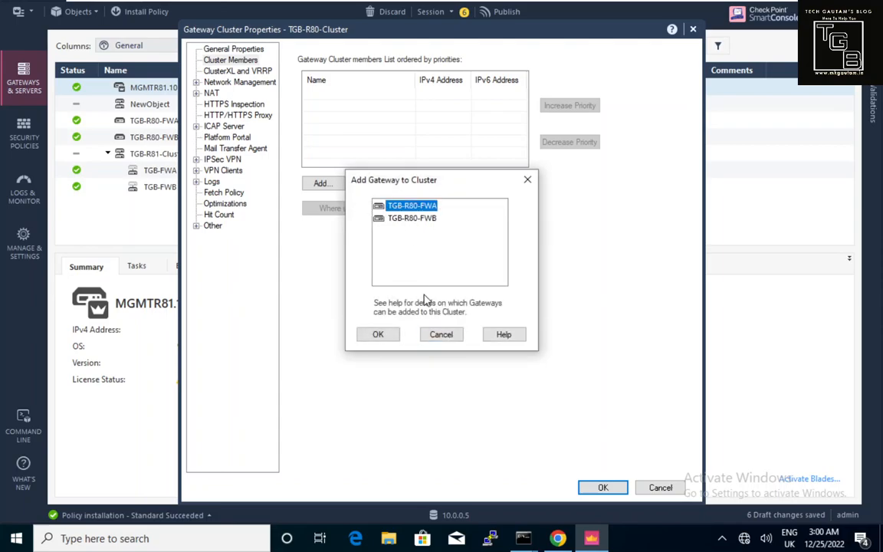
left_click(382, 335)
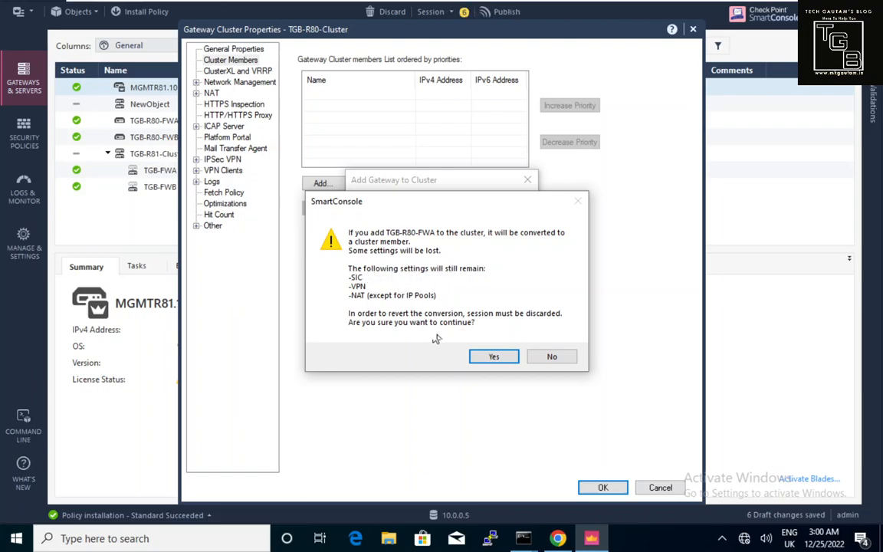
left_click(477, 357)
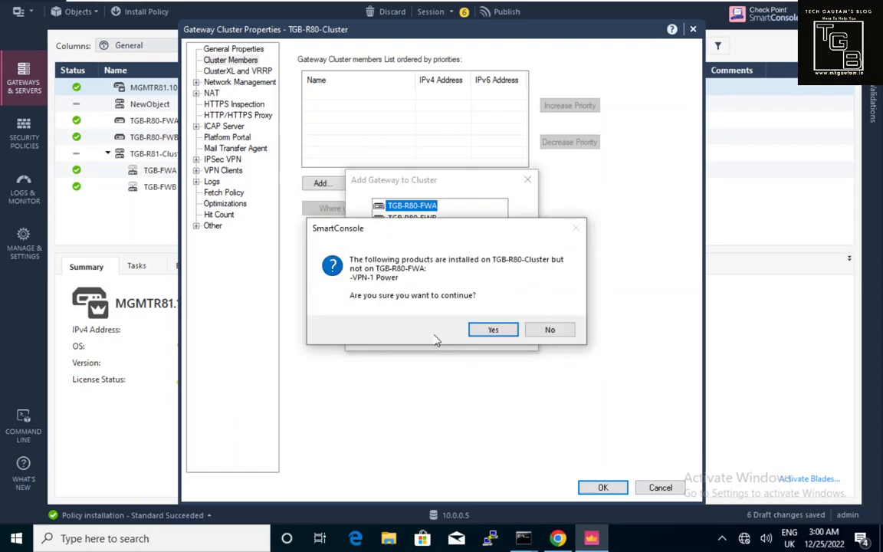
left_click(485, 330)
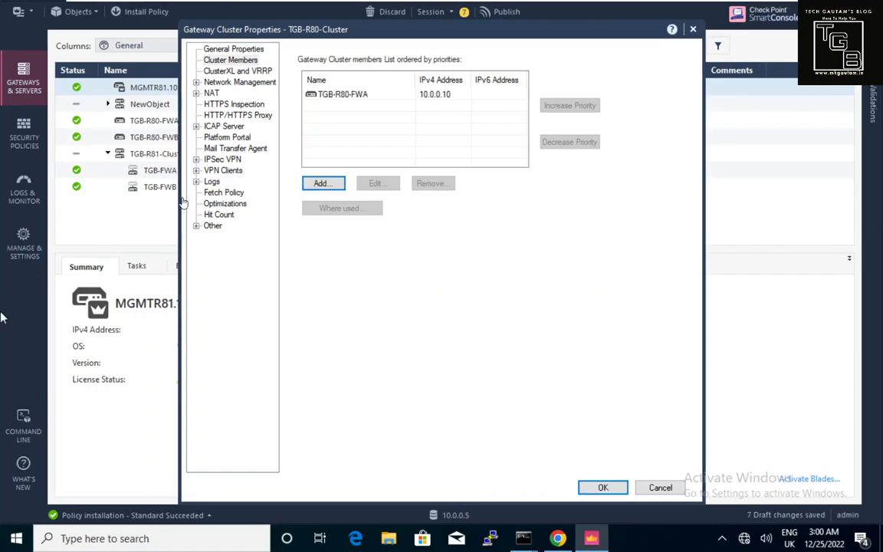
left_click(322, 184)
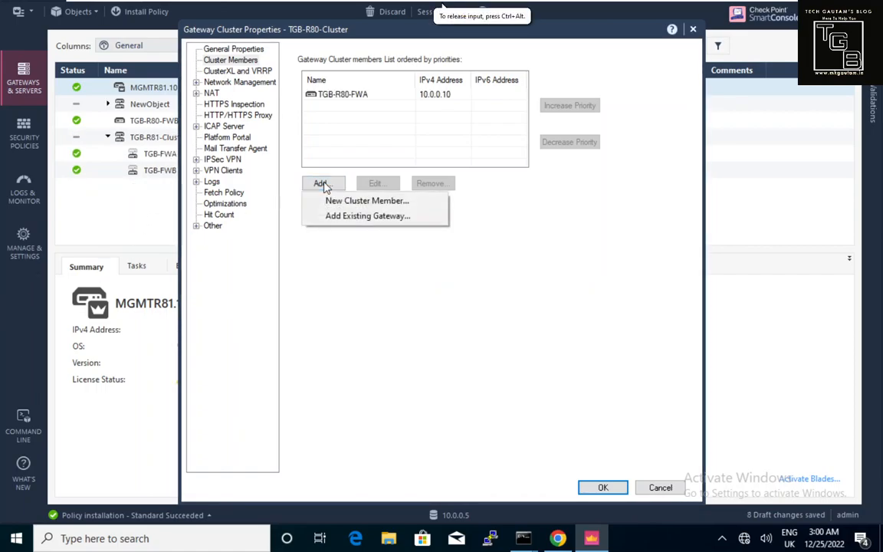
left_click(356, 216)
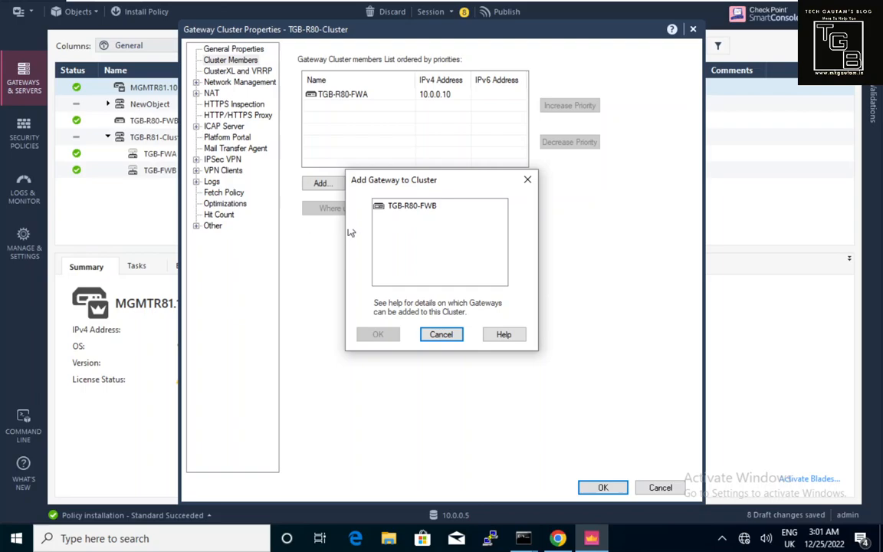
left_click(400, 207)
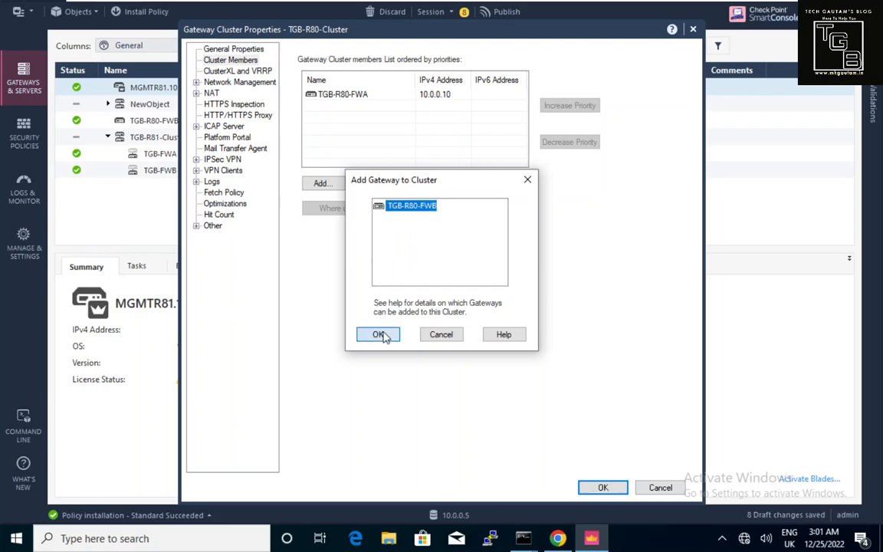
left_click(383, 336)
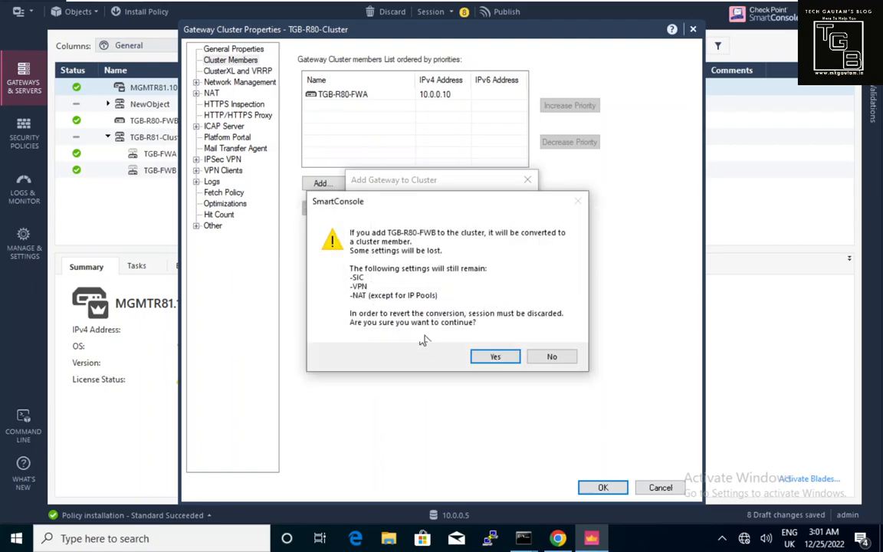
left_click(490, 355)
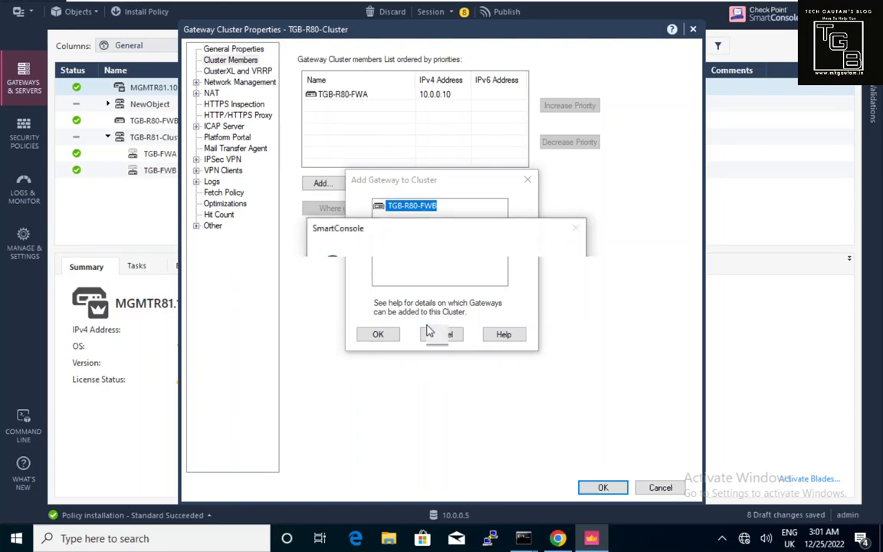
left_click(491, 331)
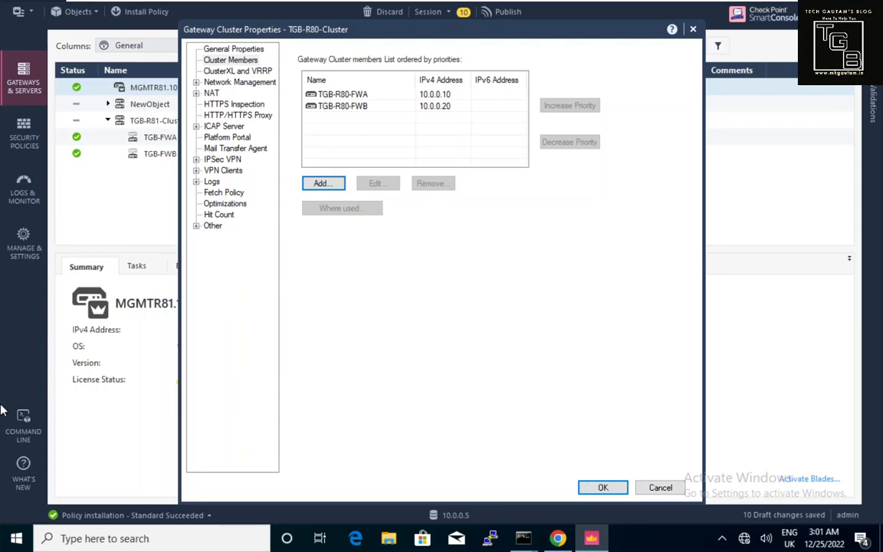
left_click(586, 487)
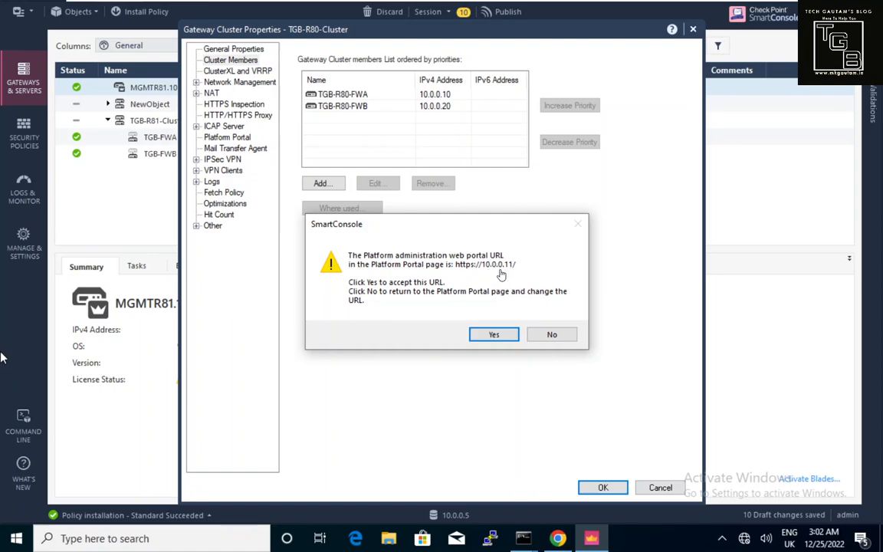
left_click(494, 335)
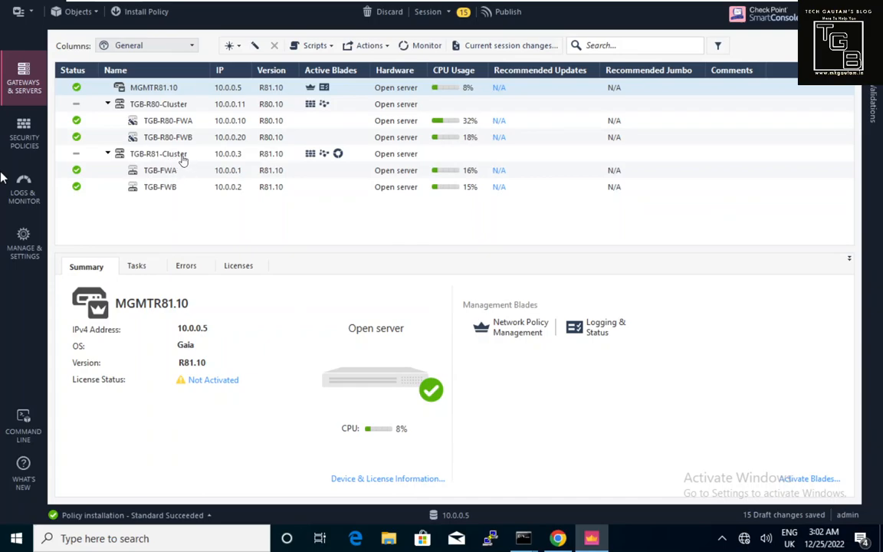
Switch to the TGB-FWA console and log in as admin with the account password.
mouse_move(570, 4)
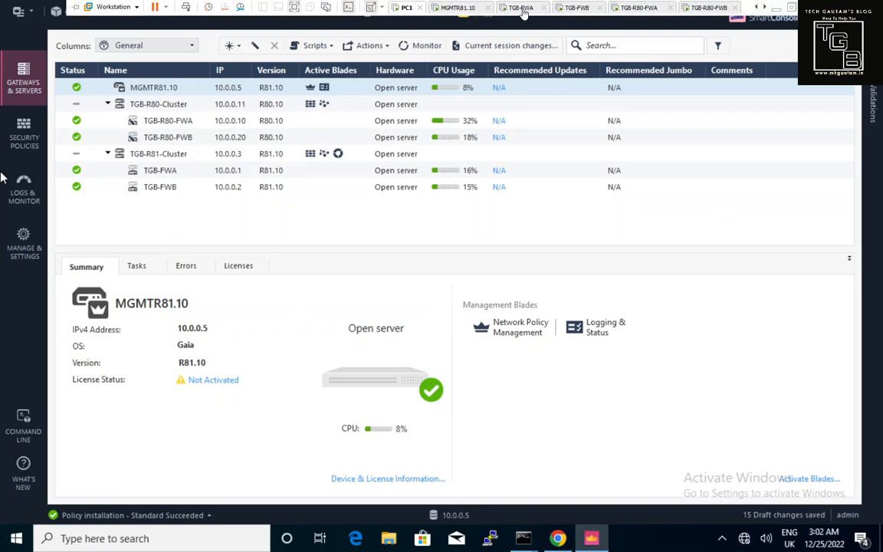
left_click(522, 8)
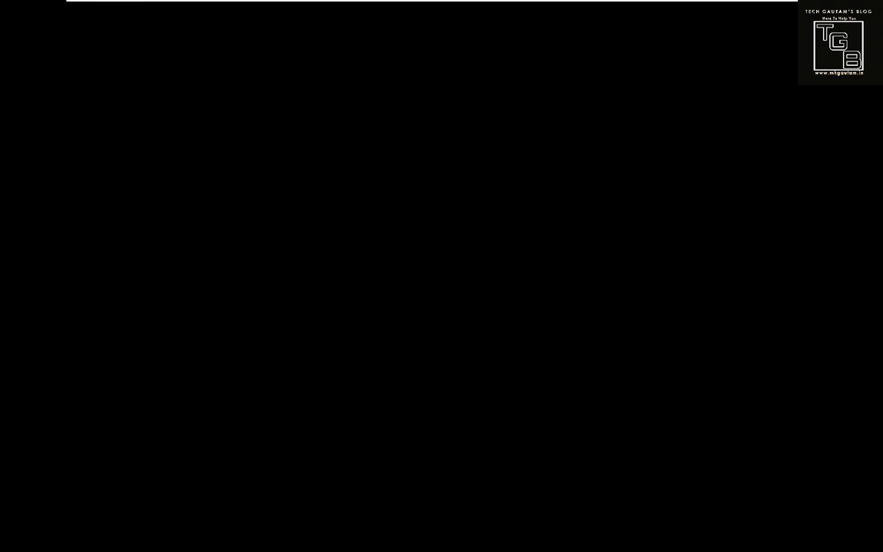
key("Return")
type("admin")
key("Return")
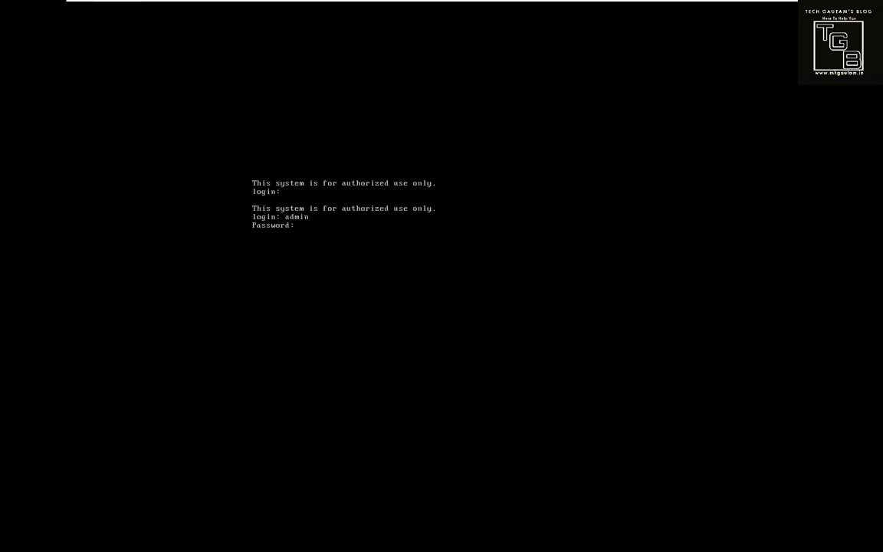
key("Return")
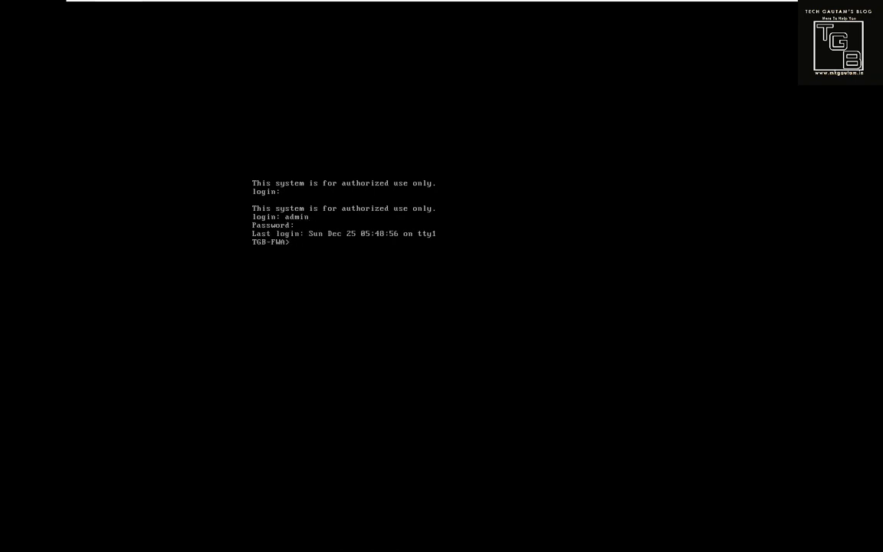
Check the cluster member states on TGB-FWA with cphaprob stat.
key("Return")
key("Return")
key("Return")
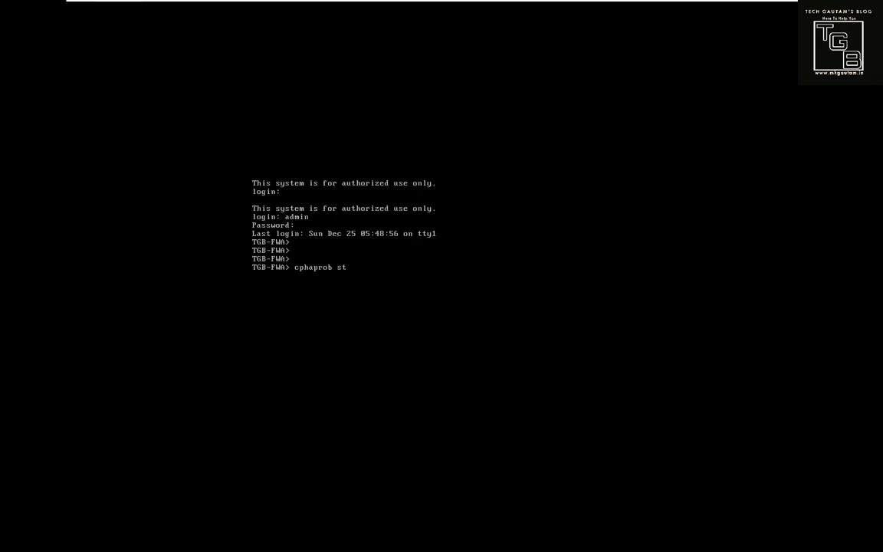
type("cphaprob stat")
key("Return")
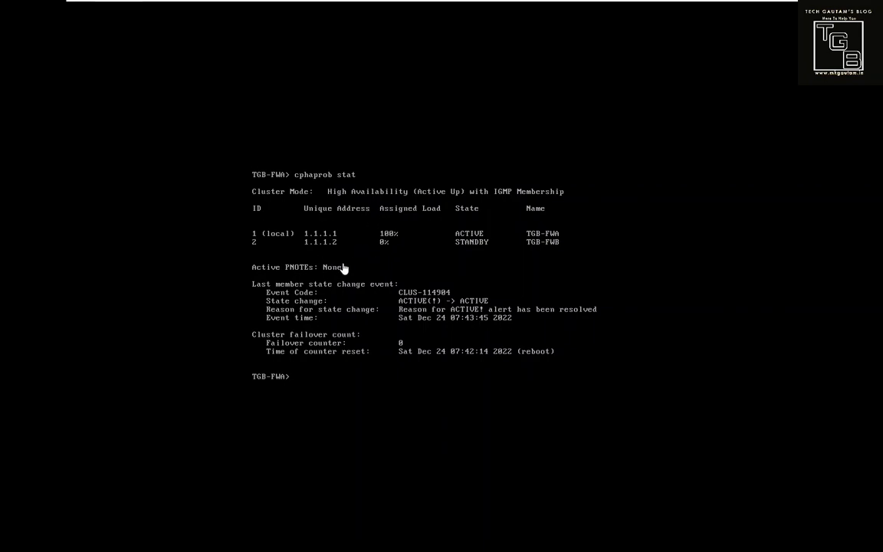
Switch to the TGB-R80-FWA console, clear its screen and query the cluster status with cphaprob stat.
mouse_move(597, 10)
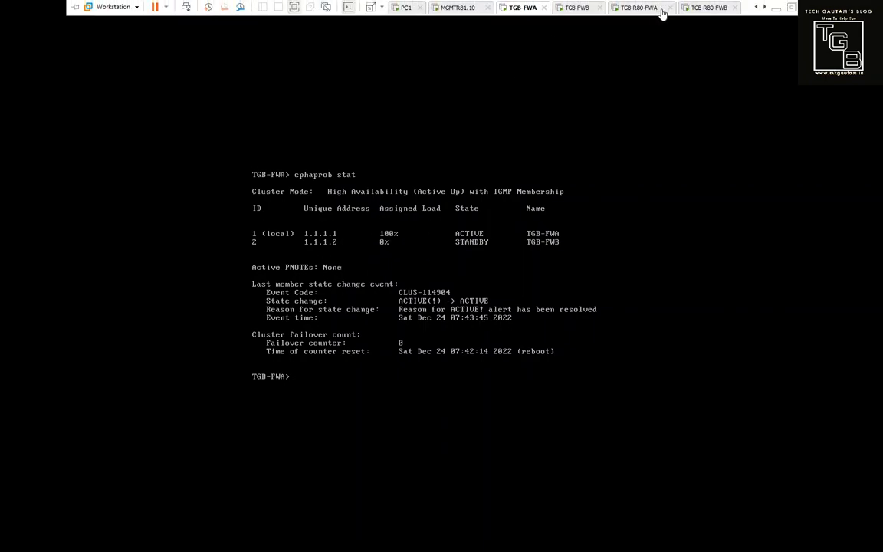
left_click(637, 10)
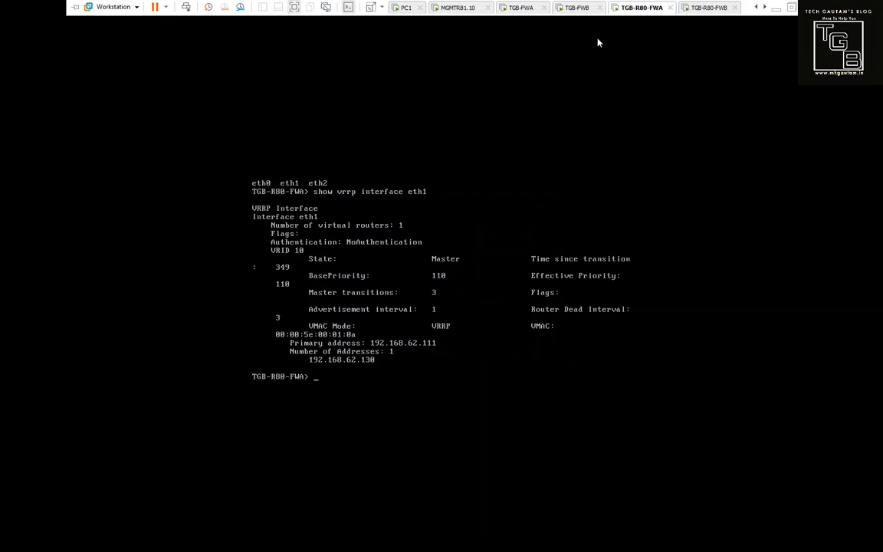
key("Return")
key("Return")
key("Return")
type("cl")
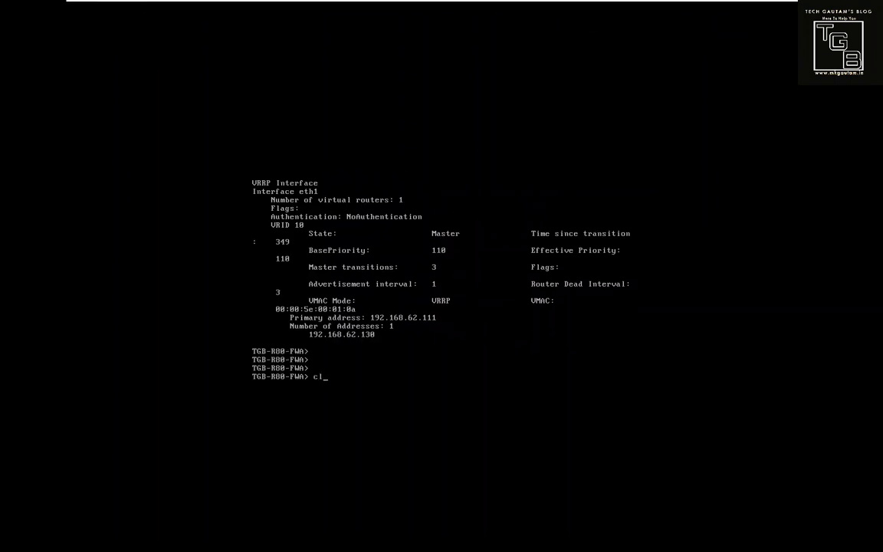
type("ear")
key("Return")
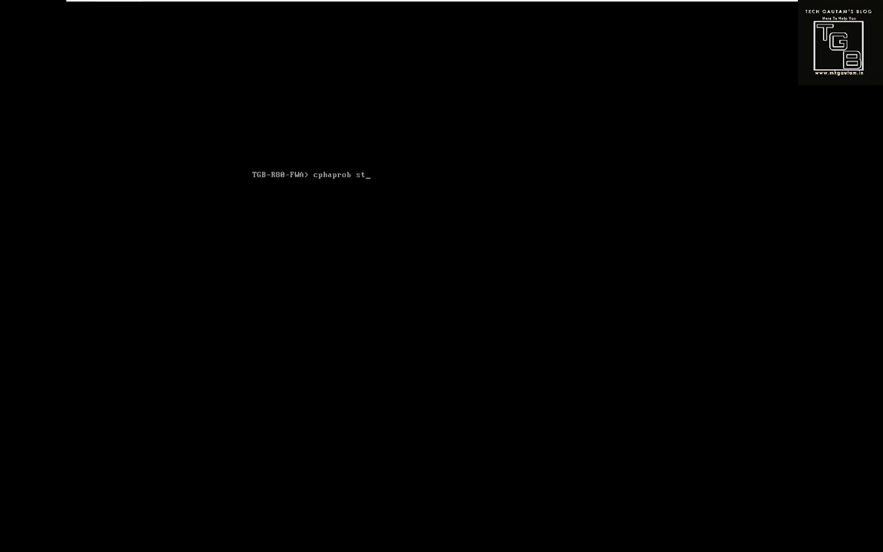
type("cphaprob stat")
key("Return")
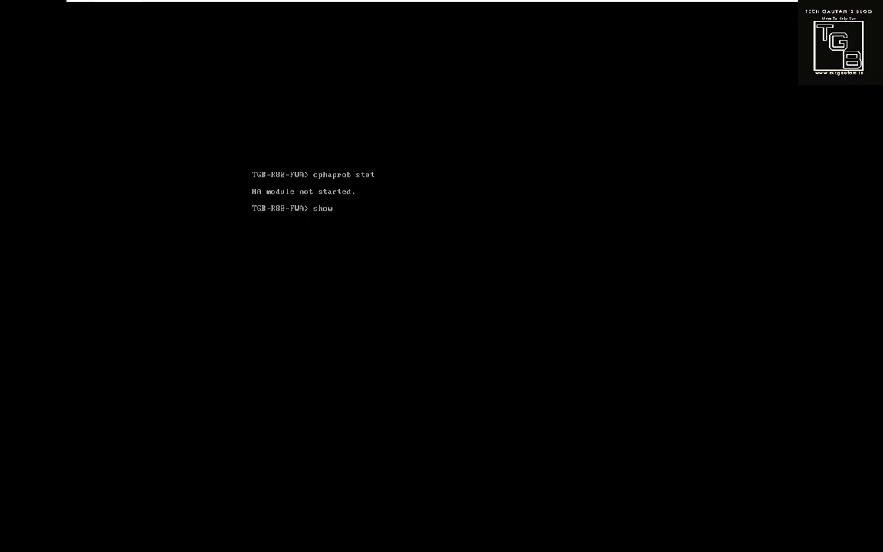
Display the VRRP state on TGB-R80-FWA with show vrrp.
type("rr")
key("Tab")
key("Return")
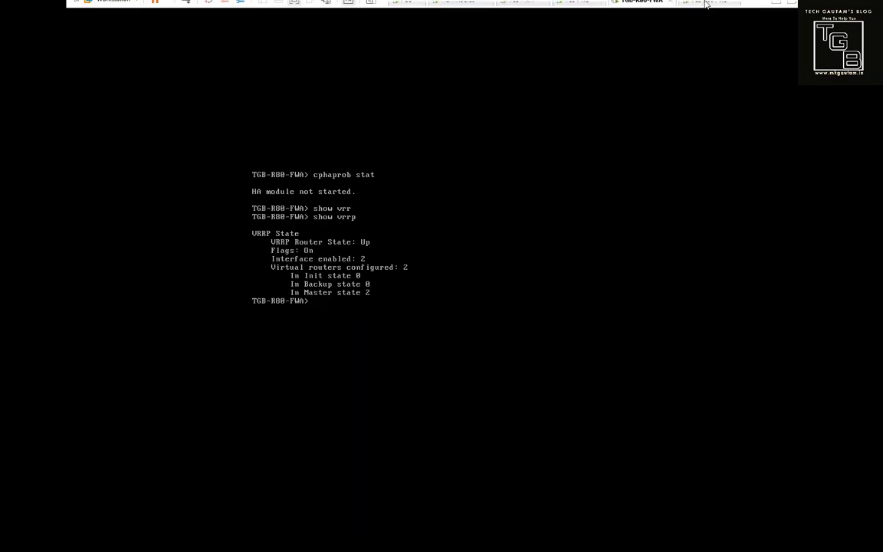
Switch to the TGB-R80-FWB console and try to clear its screen.
left_click(706, 7)
type("c")
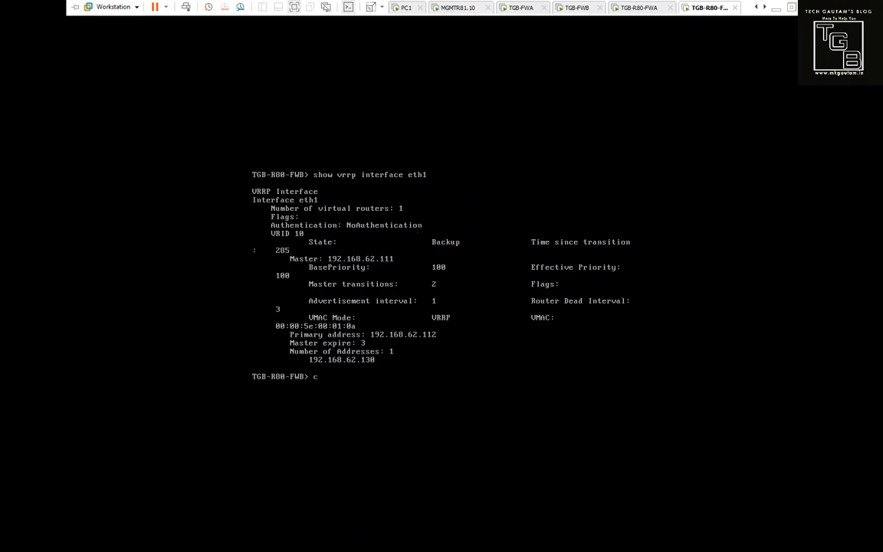
type("lar")
key("Return")
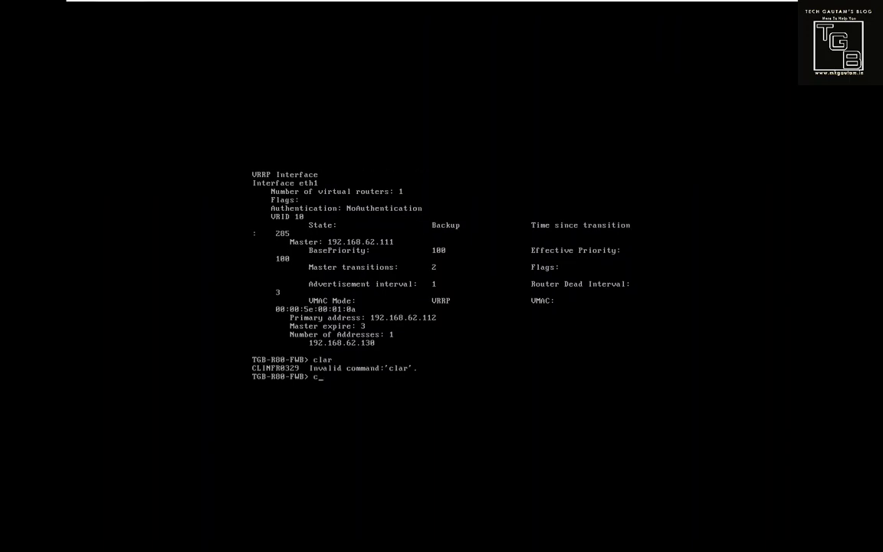
type("clear")
key("Return")
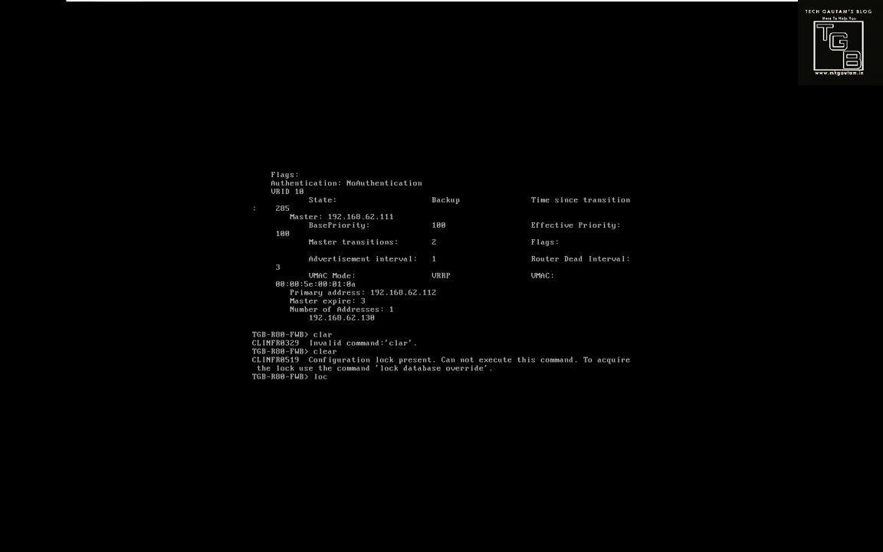
Acquire the configuration lock on TGB-R80-FWB with lock database override and clear the console screen.
type("loc")
key("Tab")
type("da")
key("Tab")
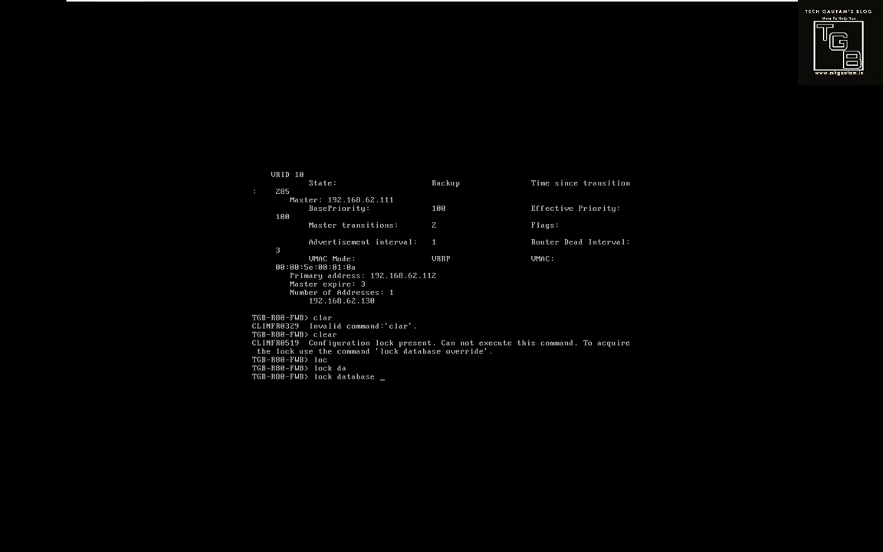
type("override")
key("Tab")
key("Return")
type("clear")
key("Return")
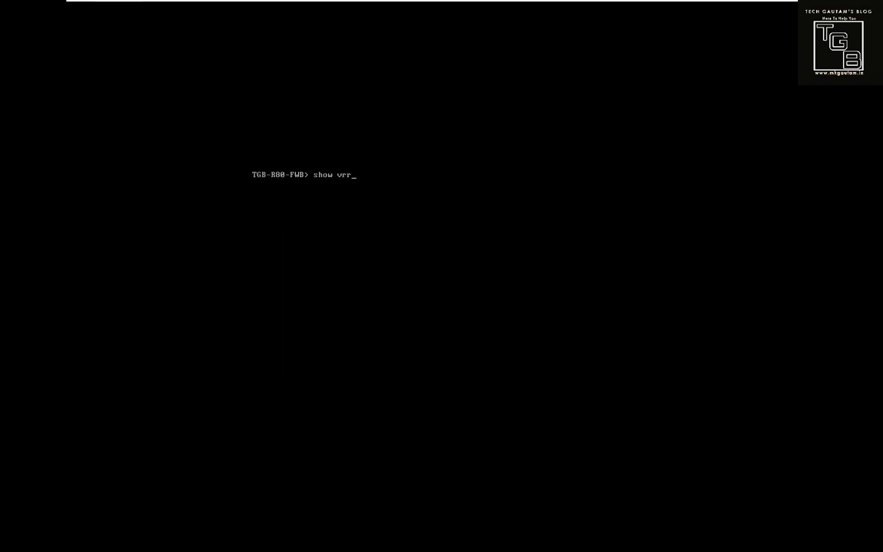
Display the VRRP state on TGB-R80-FWB with show vrrp.
type("show vrr")
key("Tab")
key("Return")
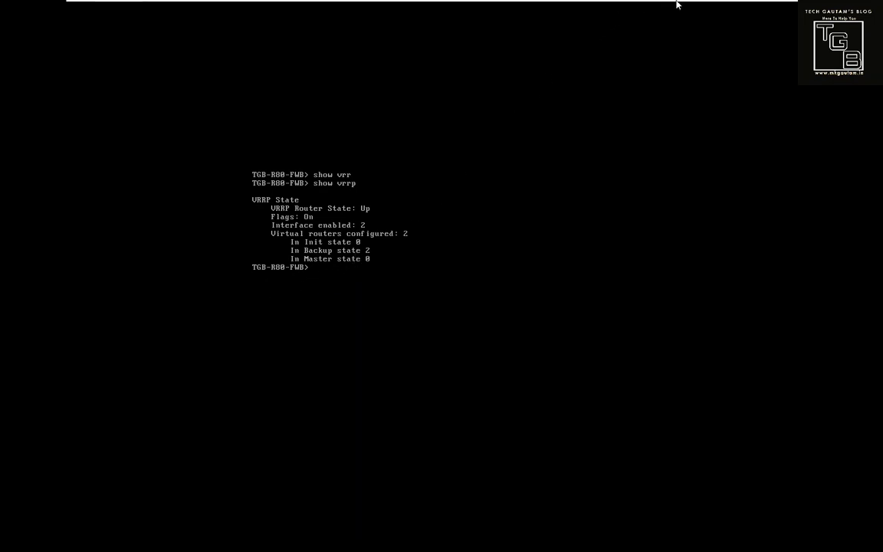
Compare the VRRP output on the TGB-R80-FWA console with the cphaprob stat output on TGB-FWA.
mouse_move(680, 4)
left_click(642, 11)
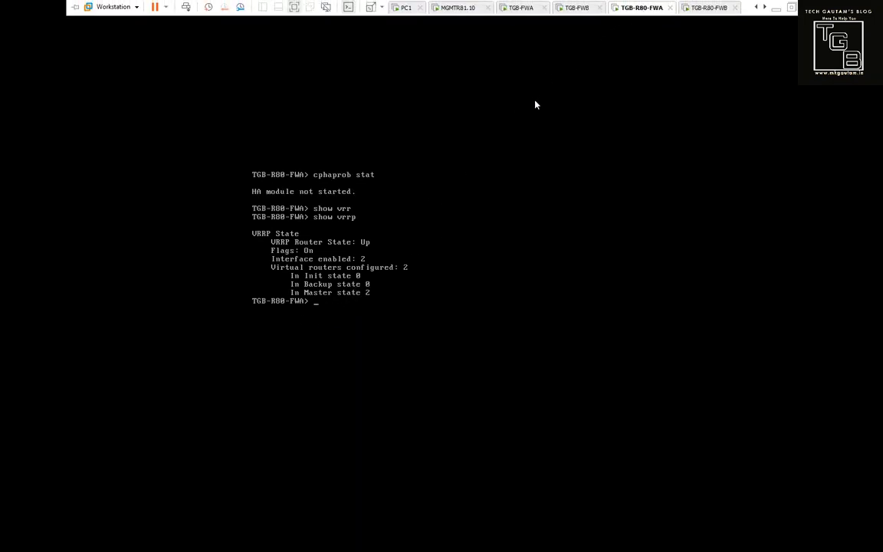
mouse_move(565, 3)
left_click(531, 10)
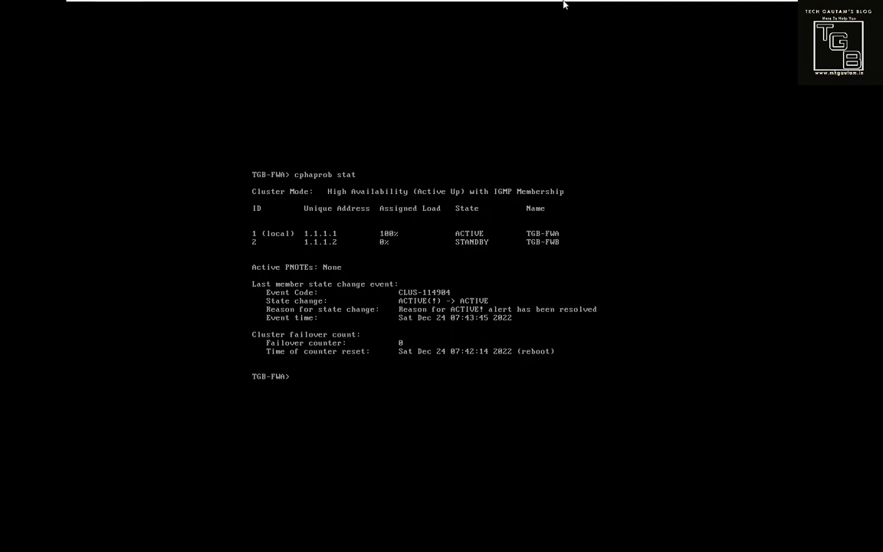
Switch to the TGB-FWB console and log in as admin, entering the account password again if the login is rejected.
left_click(579, 8)
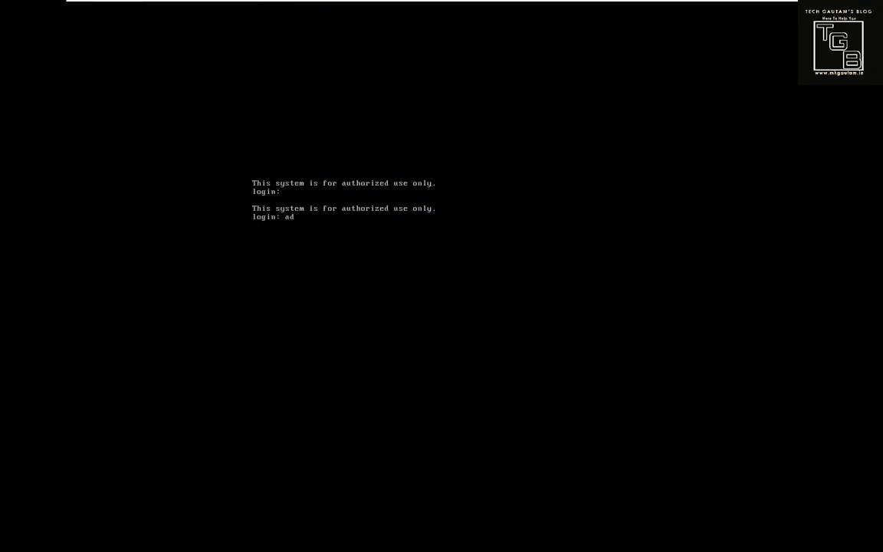
type("admin")
key("Return")
key("Return")
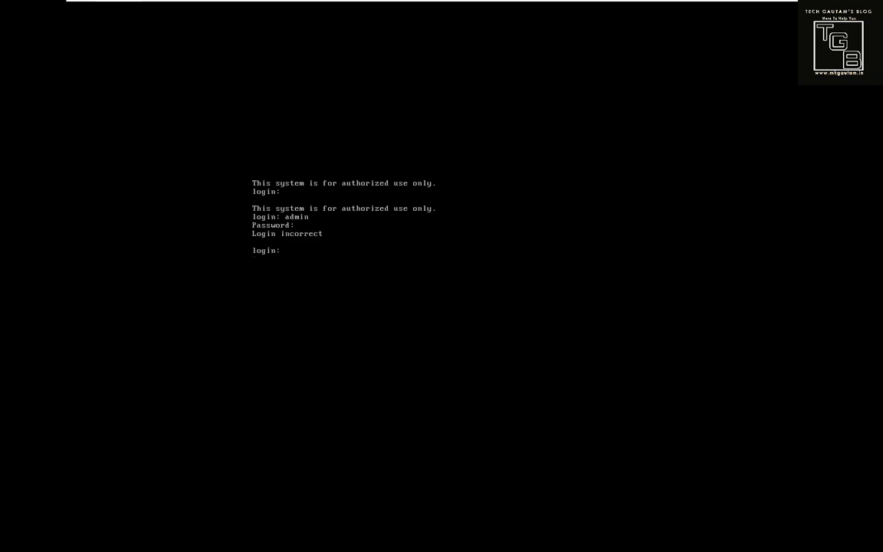
type("admin")
key("Return")
key("Return")
key("Return")
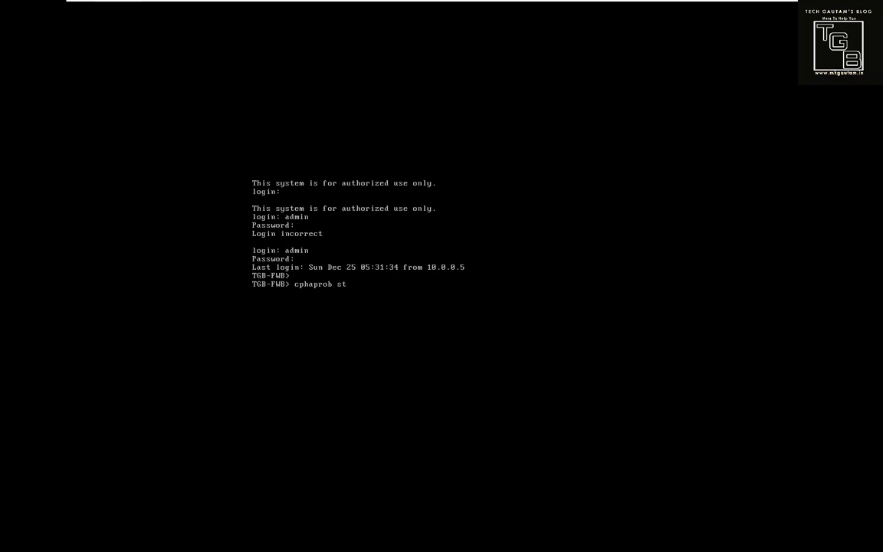
Check the cluster state on TGB-FWB with cphaprob stat and compare it with the VRRP output on TGB-R80-FWA.
key("Return")
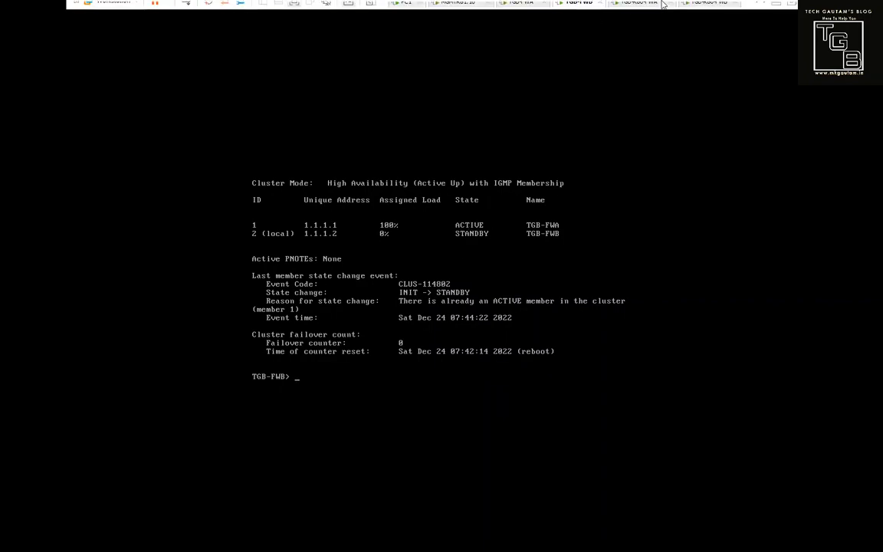
left_click(640, 10)
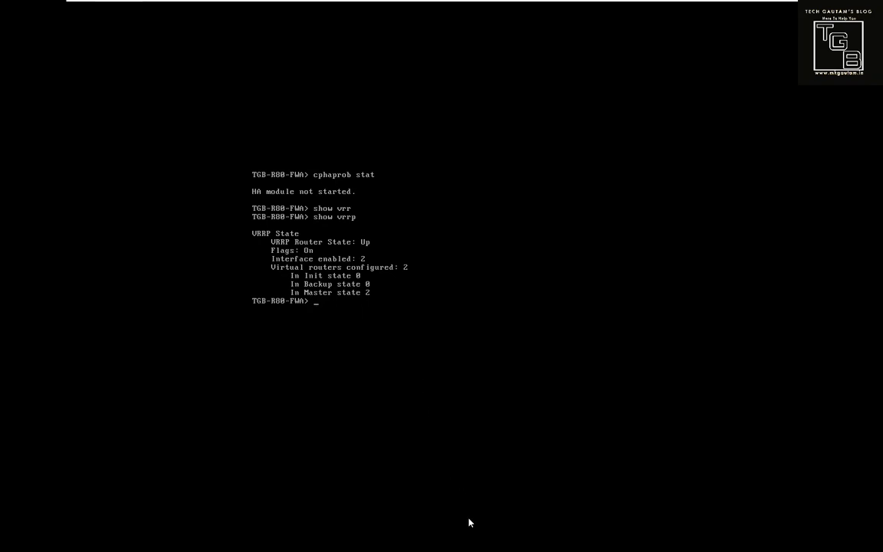
Return to SmartConsole on PC1, then collapse and re-expand TGB-R80-Cluster to review its member gateways.
mouse_move(501, 3)
left_click(407, 9)
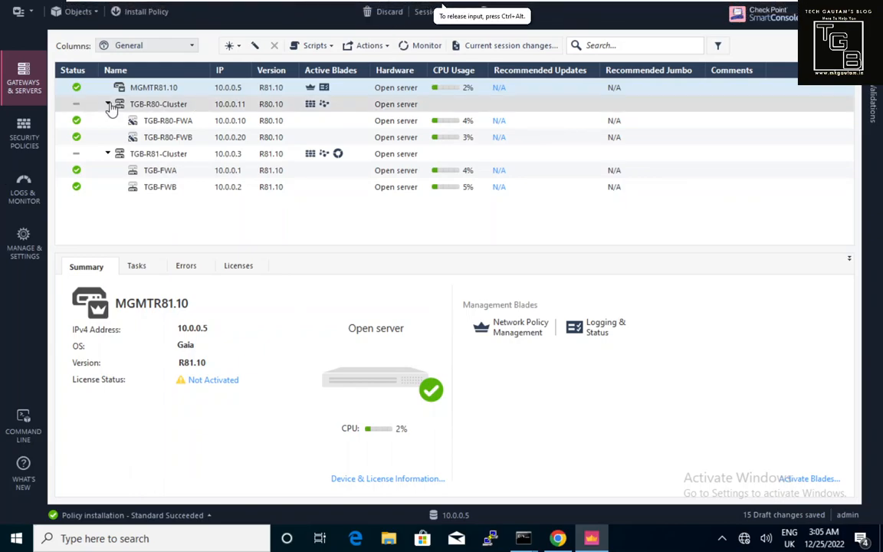
left_click(109, 107)
left_click(109, 106)
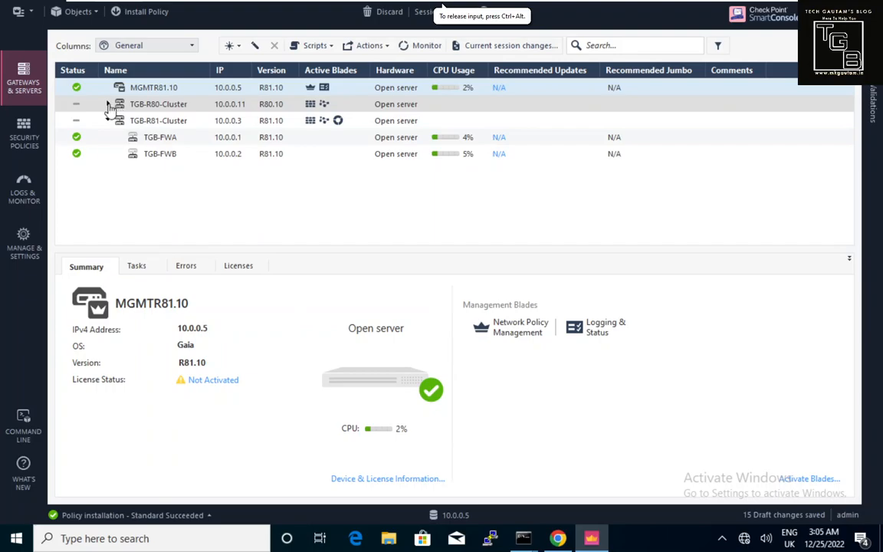
left_click(109, 108)
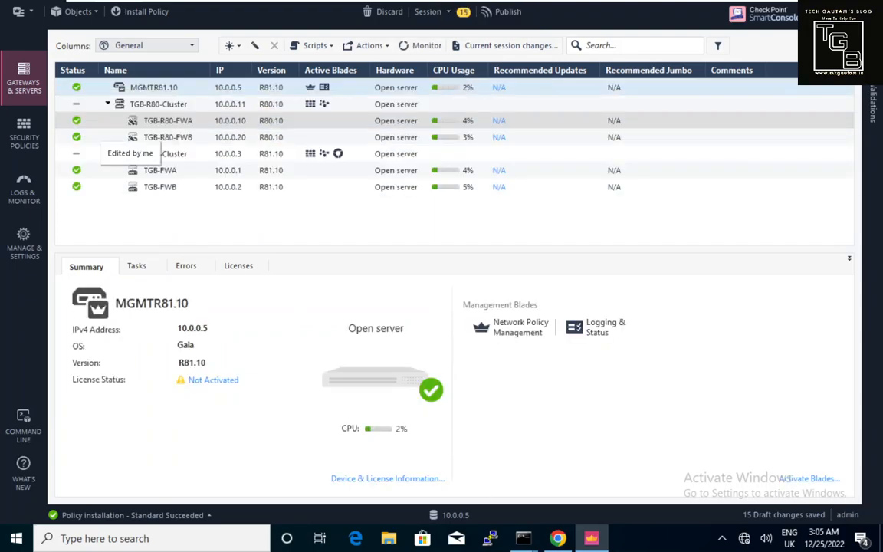
Open the Security Policies view in SmartConsole.
mouse_move(558, 543)
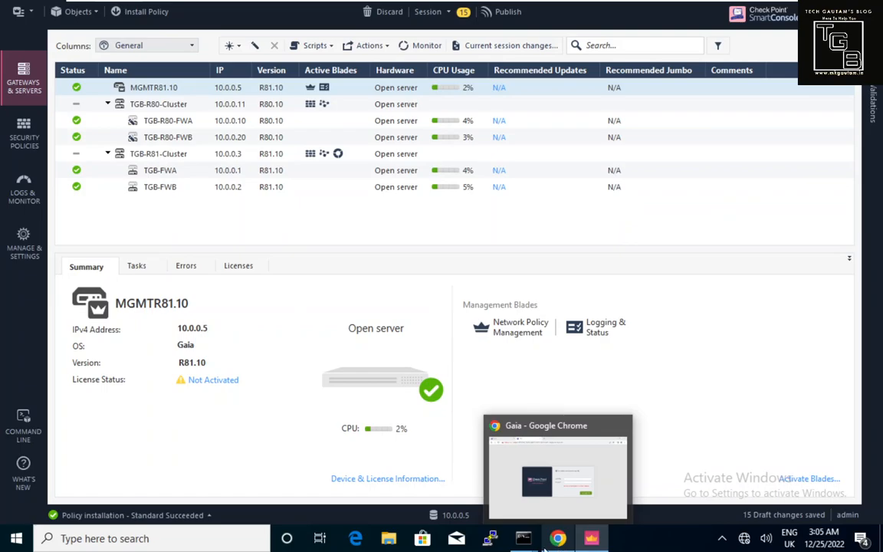
left_click(10, 138)
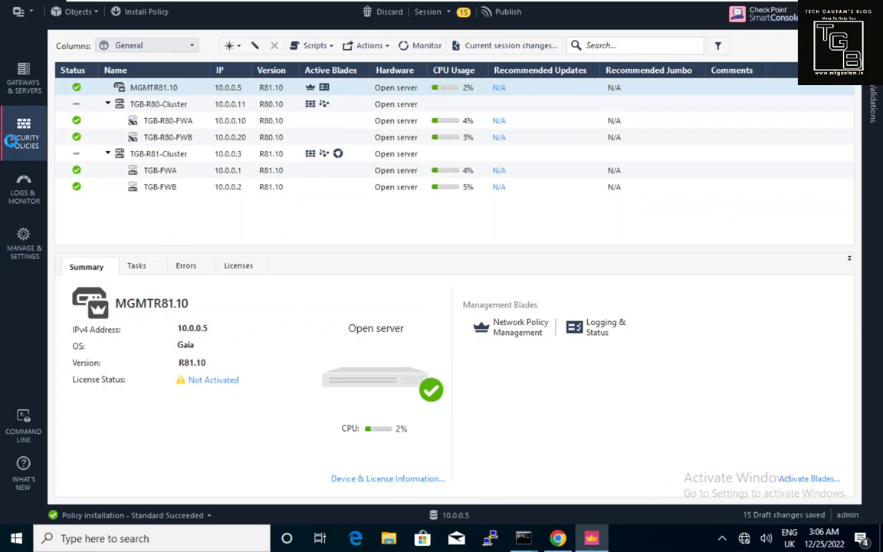